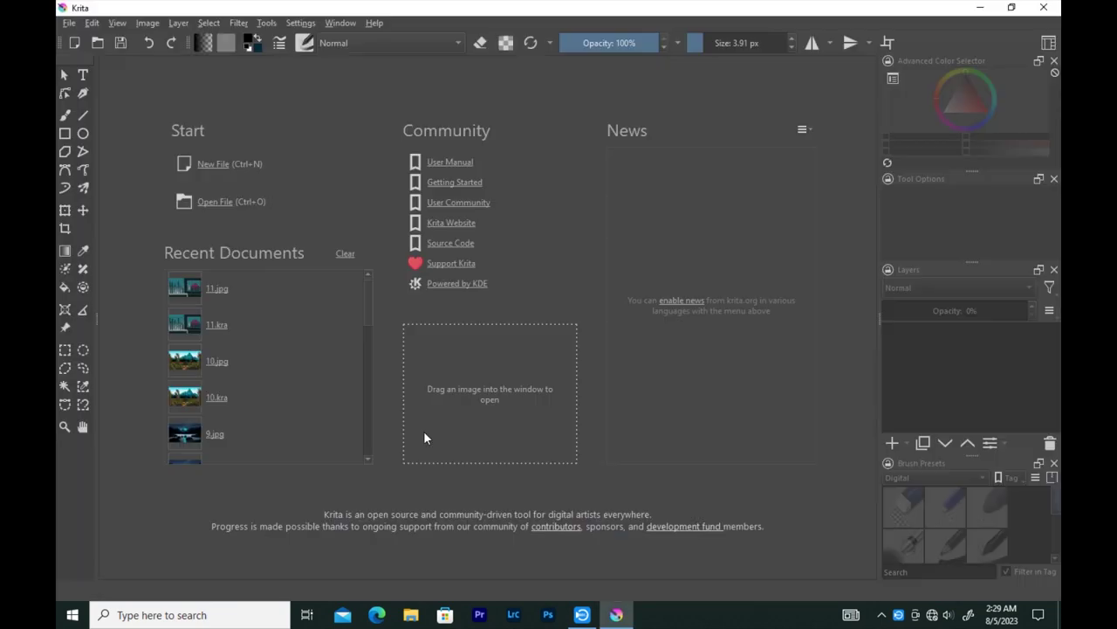
# Step: Create a new 1360 x 768 canvas and pick a deep violet foreground colour
pyautogui.click(682, 468)
pyautogui.click(305, 43)
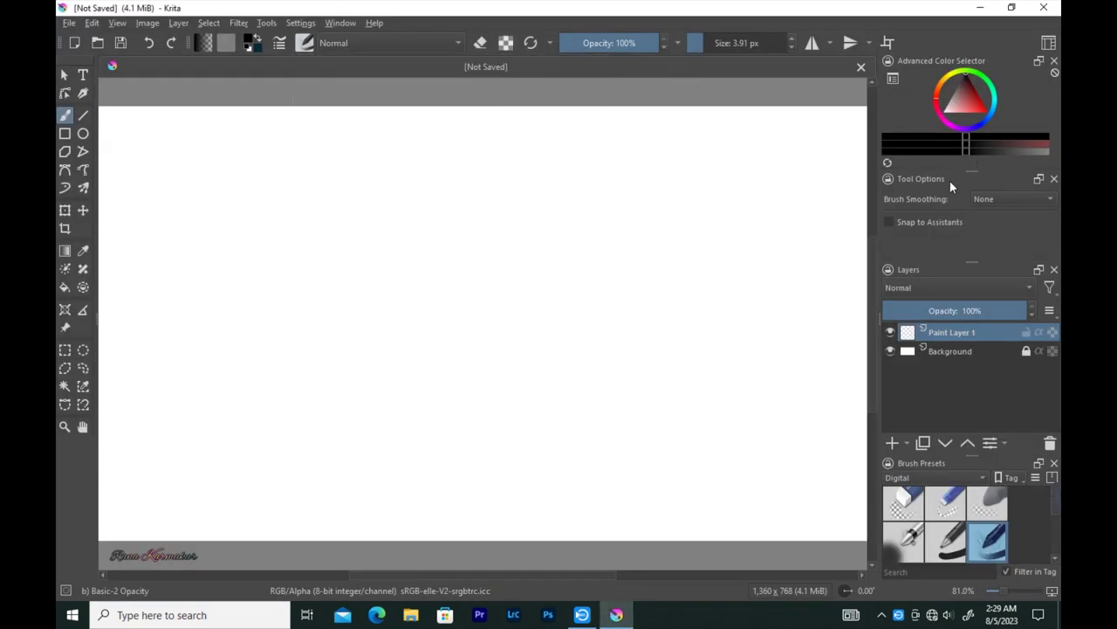
pyautogui.moveTo(941, 127); pyautogui.dragTo(971, 131)
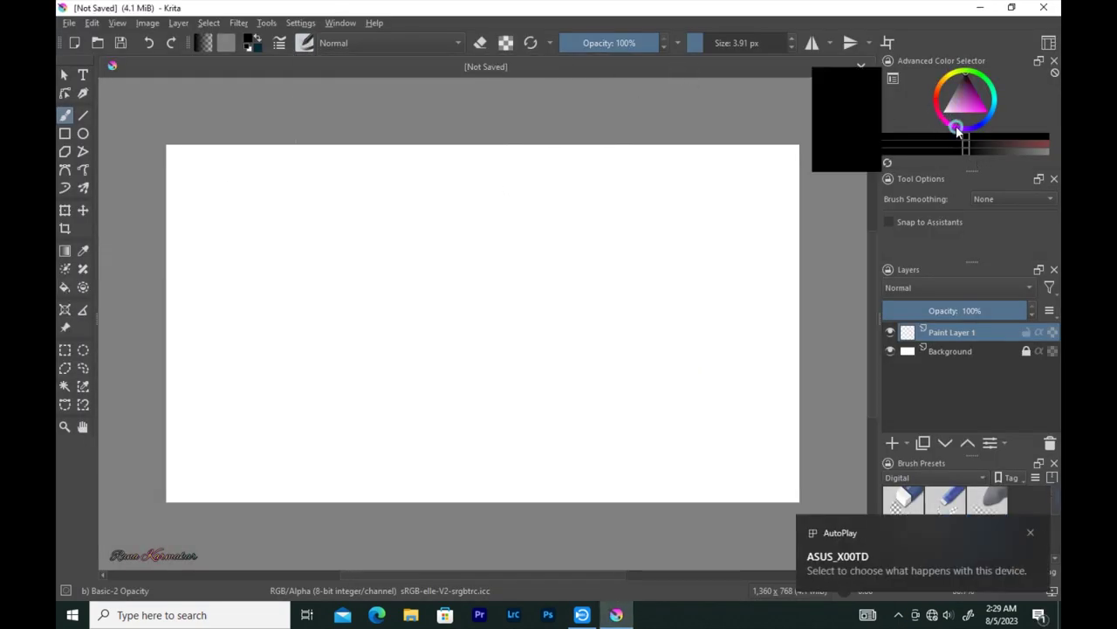
# Step: Draw a vertical violet-to-white gradient down from the top of the canvas
pyautogui.press('g')
pyautogui.moveTo(488, 146); pyautogui.dragTo(496, 335)
pyautogui.hotkey('ctrl', 'z')
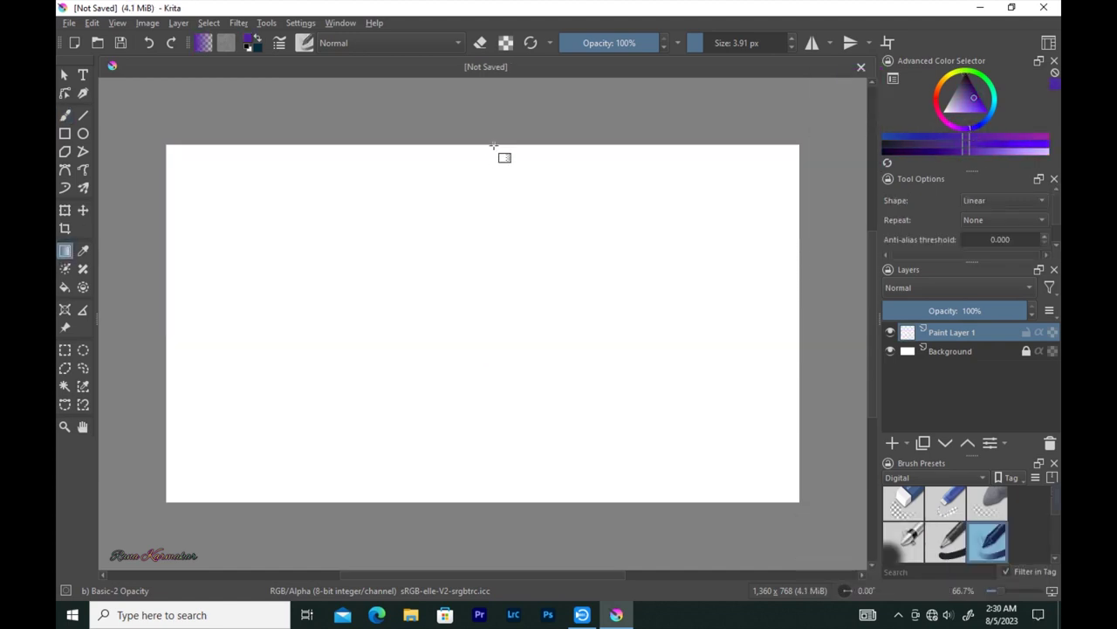
pyautogui.moveTo(487, 149); pyautogui.dragTo(497, 393)
# Step: Switch to the freehand brush at 13 px with a light lavender colour
pyautogui.press('b')
pyautogui.press(']')
pyautogui.click(1023, 155)
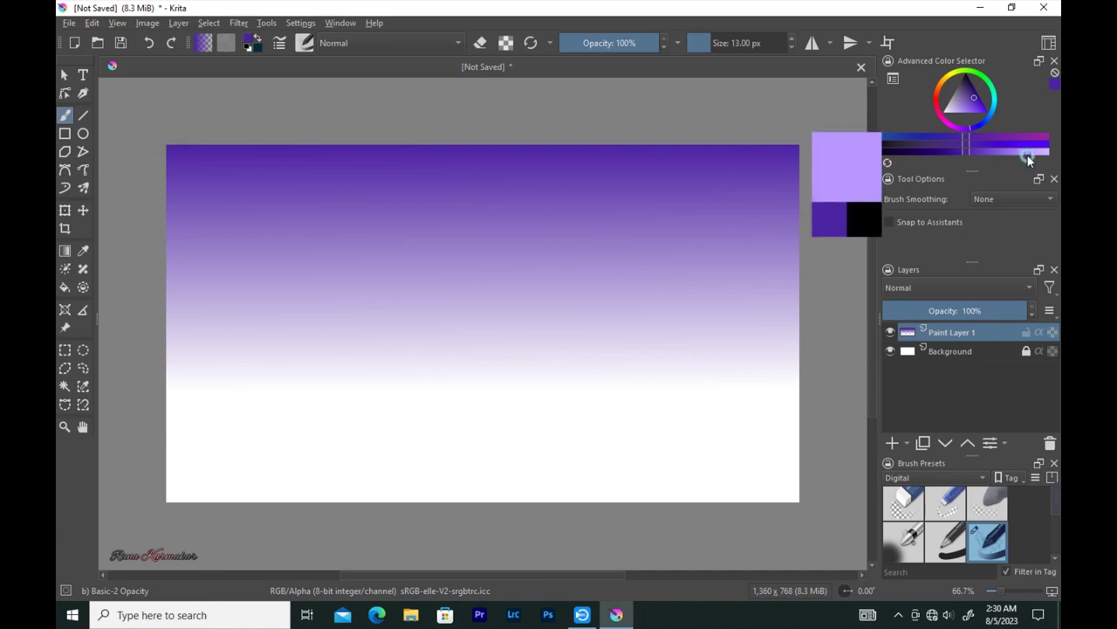
# Step: Enable Sharpness in the Brush Editor and try its Speed and Time sensors
pyautogui.click(305, 42)
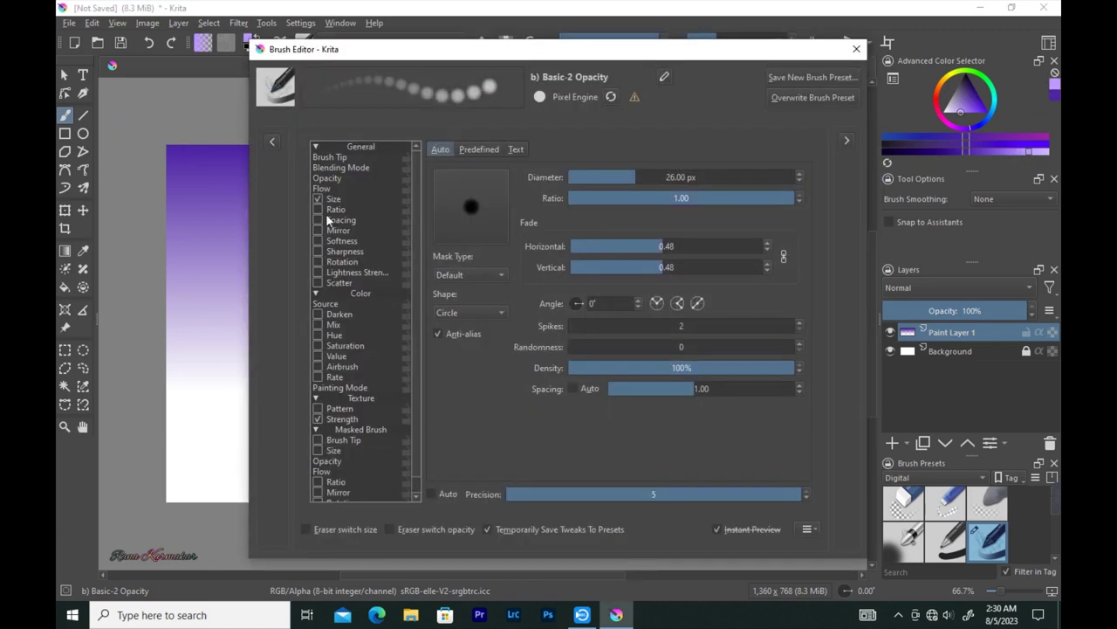
pyautogui.click(317, 251)
pyautogui.click(440, 308)
pyautogui.click(446, 339)
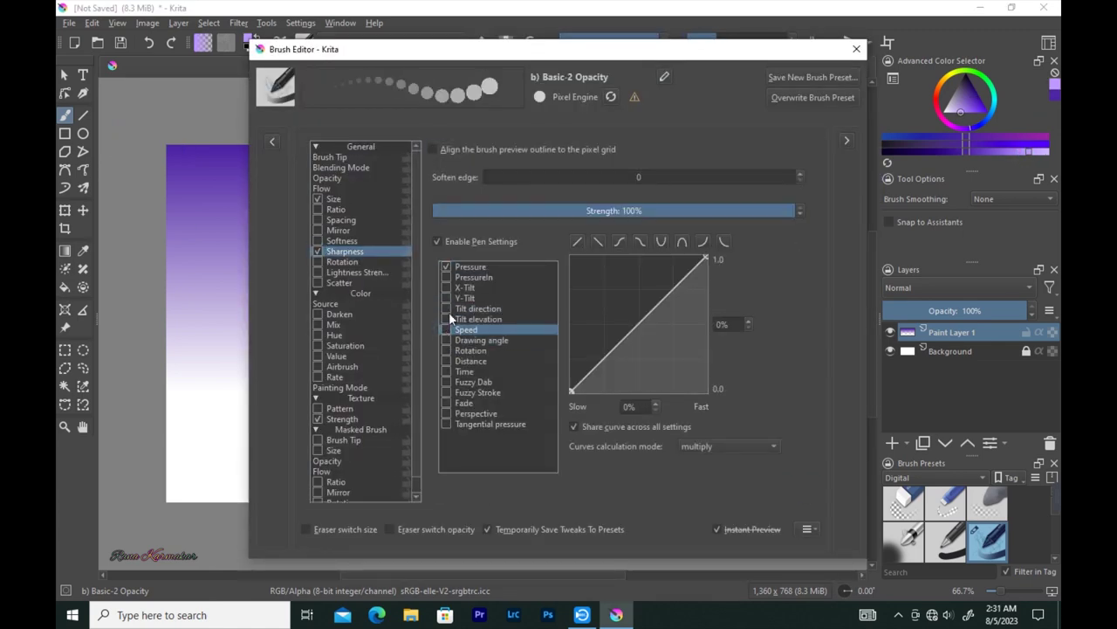
pyautogui.click(449, 316)
pyautogui.click(445, 361)
# Step: Try the Fade and Tangential pressure sensors, turn Sharpness off, and enlarge the brush to 78 px
pyautogui.click(445, 266)
pyautogui.click(445, 319)
pyautogui.click(445, 350)
pyautogui.click(445, 403)
pyautogui.click(446, 423)
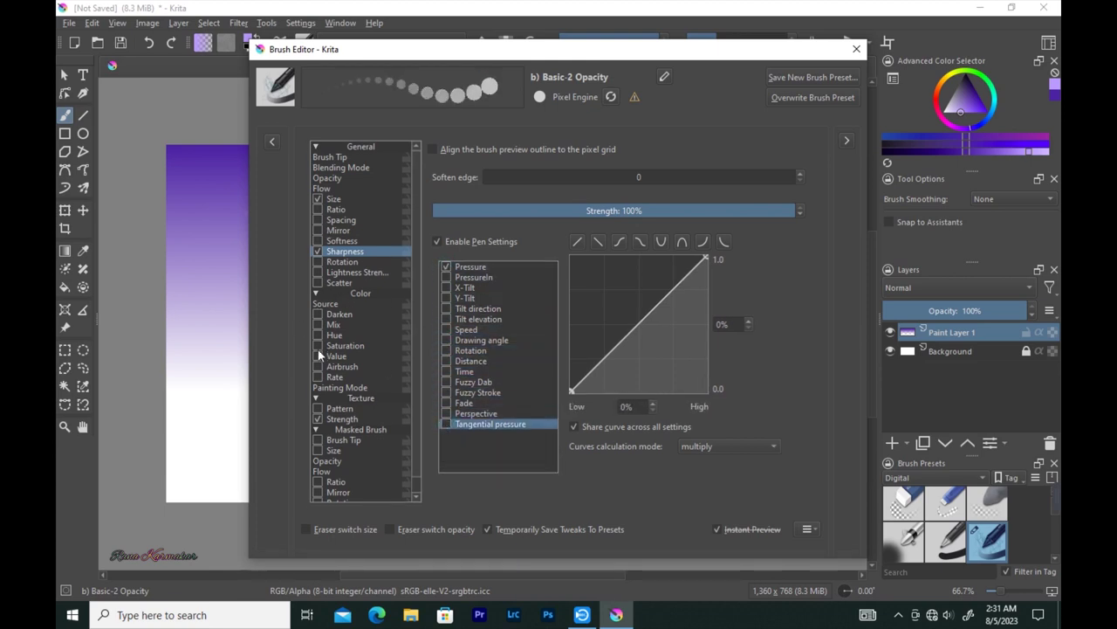
pyautogui.click(318, 251)
pyautogui.click(330, 262)
pyautogui.press('Escape')
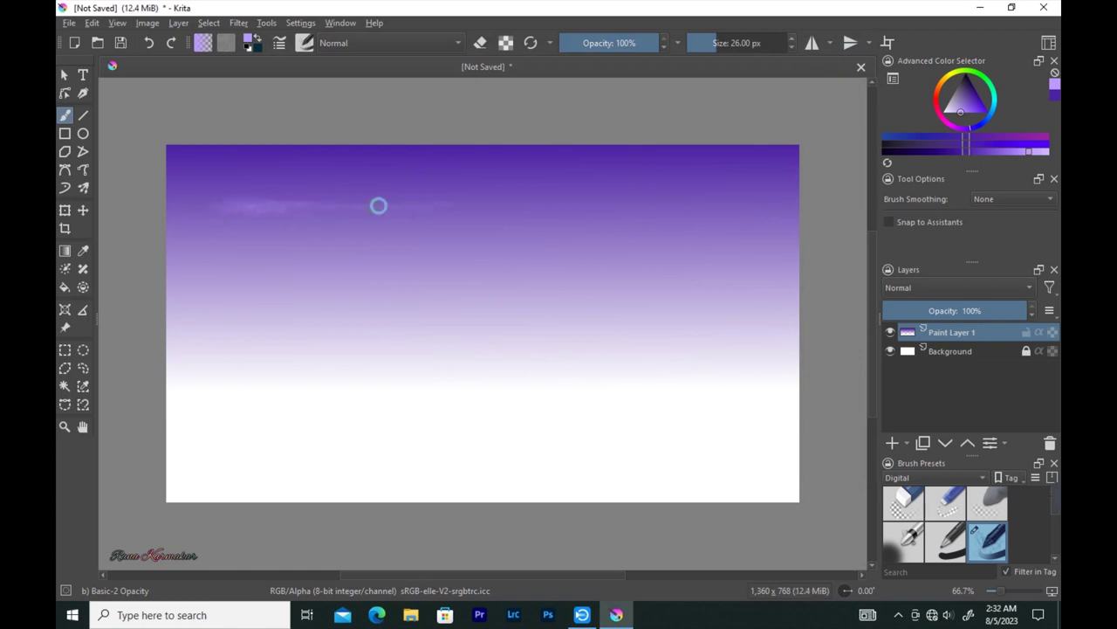
pyautogui.press(']')
pyautogui.press(']')
pyautogui.press(']')
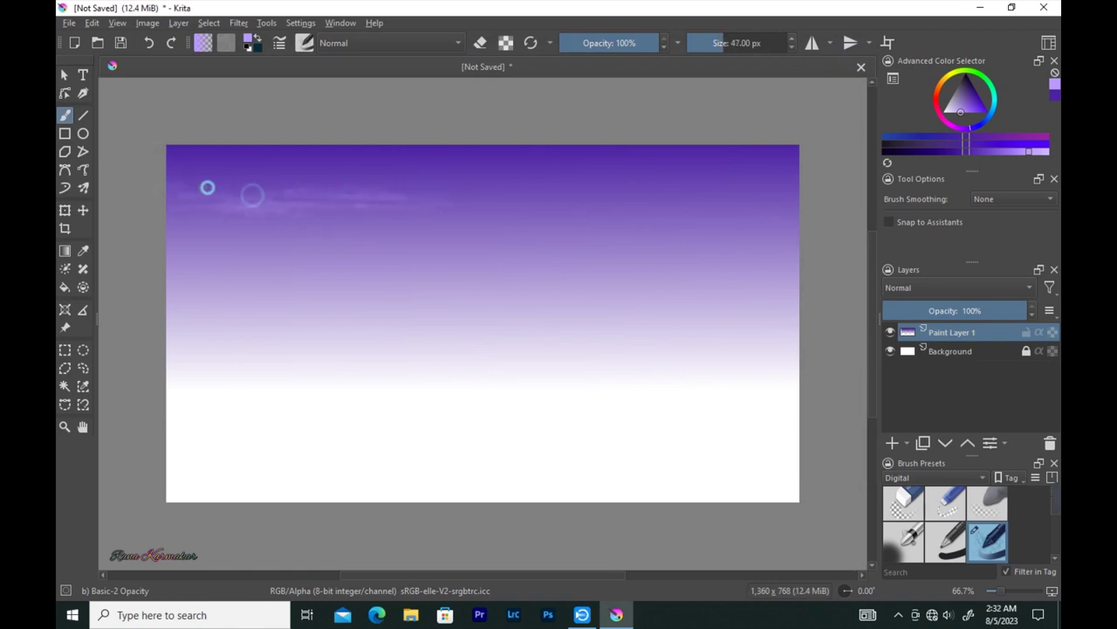
pyautogui.press(']')
pyautogui.press(']')
pyautogui.press(']')
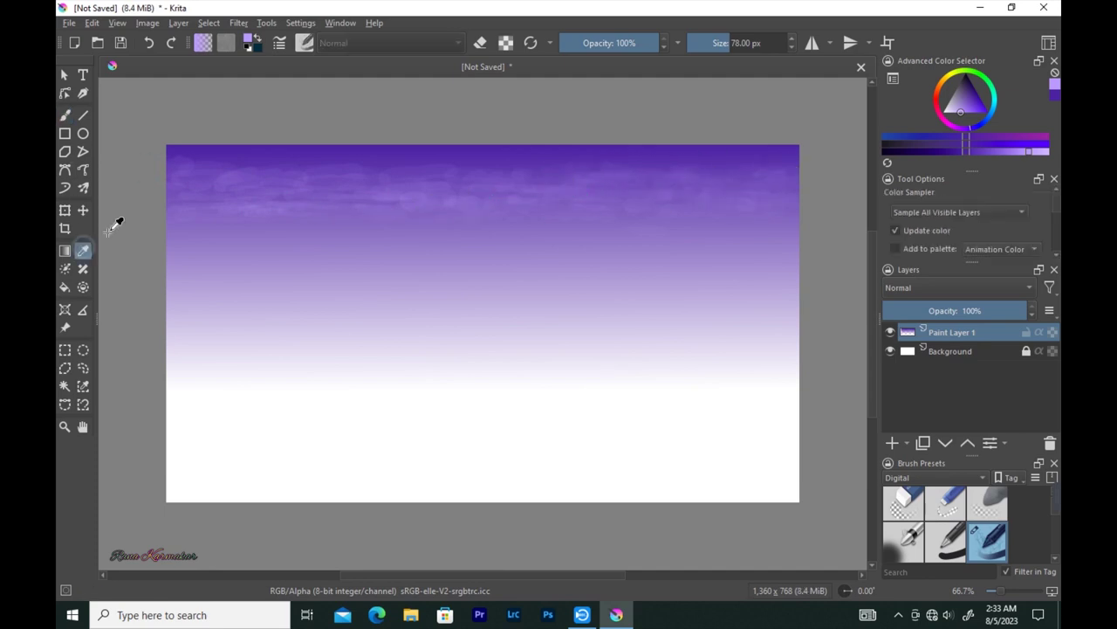
# Step: Paint faint light-purple streaks across the sky using a sampled lighter purple
pyautogui.keyDown('ctrl'); pyautogui.click(299, 186); pyautogui.keyUp('ctrl')
pyautogui.moveTo(599, 173); pyautogui.dragTo(214, 182)
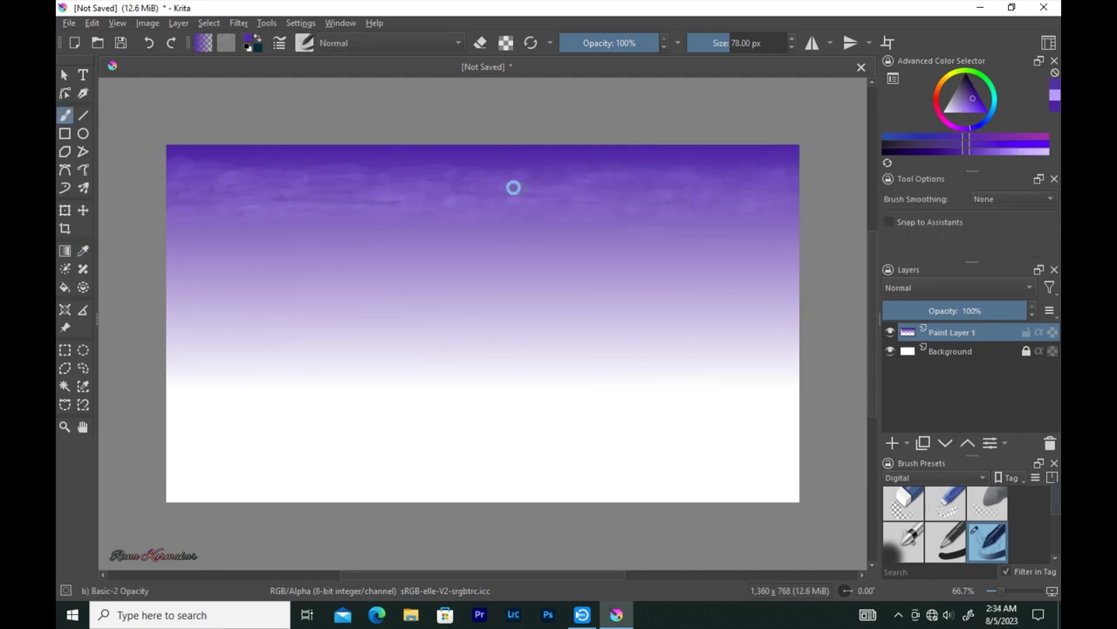
pyautogui.keyDown('ctrl'); pyautogui.click(366, 171); pyautogui.keyUp('ctrl')
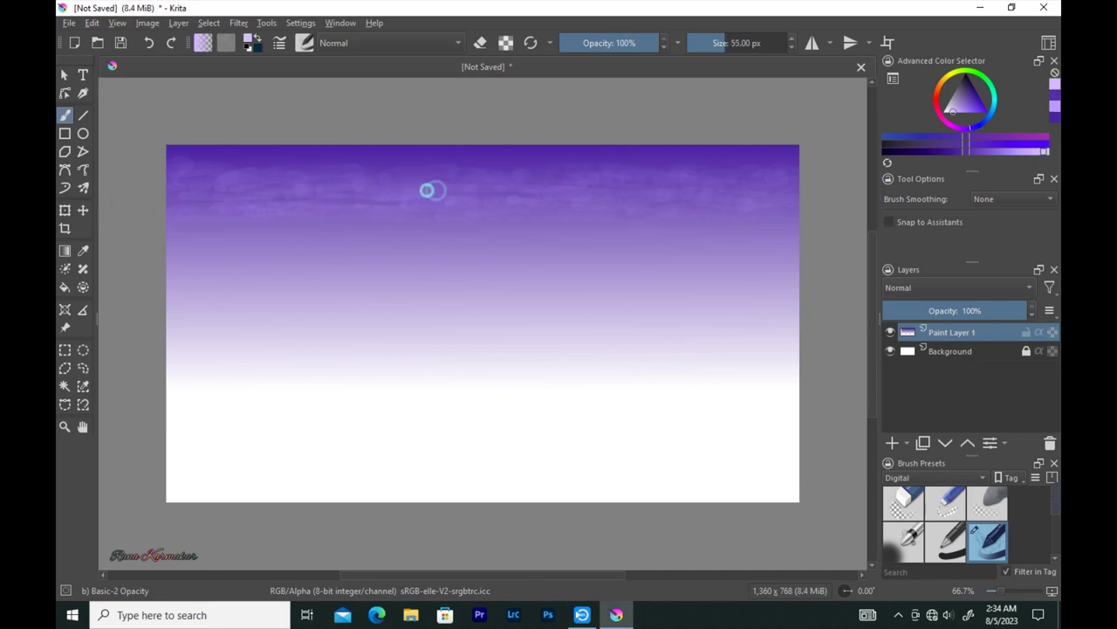
pyautogui.moveTo(409, 186)
pyautogui.mouseDown()
pyautogui.moveTo(537, 196)
pyautogui.moveTo(373, 175)
pyautogui.mouseUp()
# Step: In the Brush Editor, enable the Drawing angle and Rotation sensors and pick a predefined tip
pyautogui.press('F5')
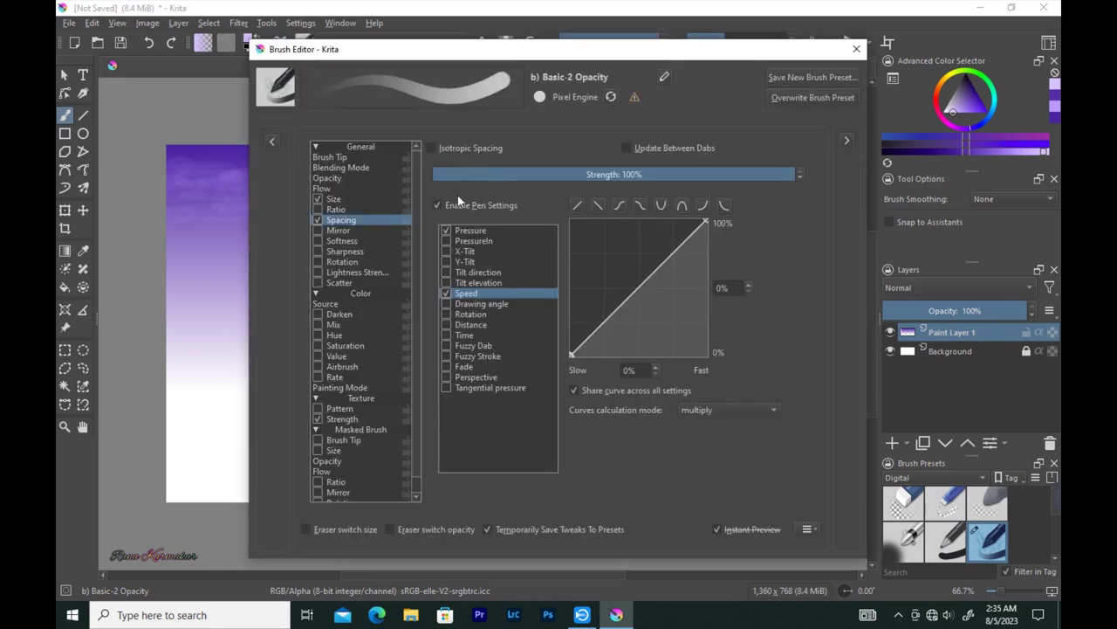
pyautogui.click(446, 303)
pyautogui.click(444, 314)
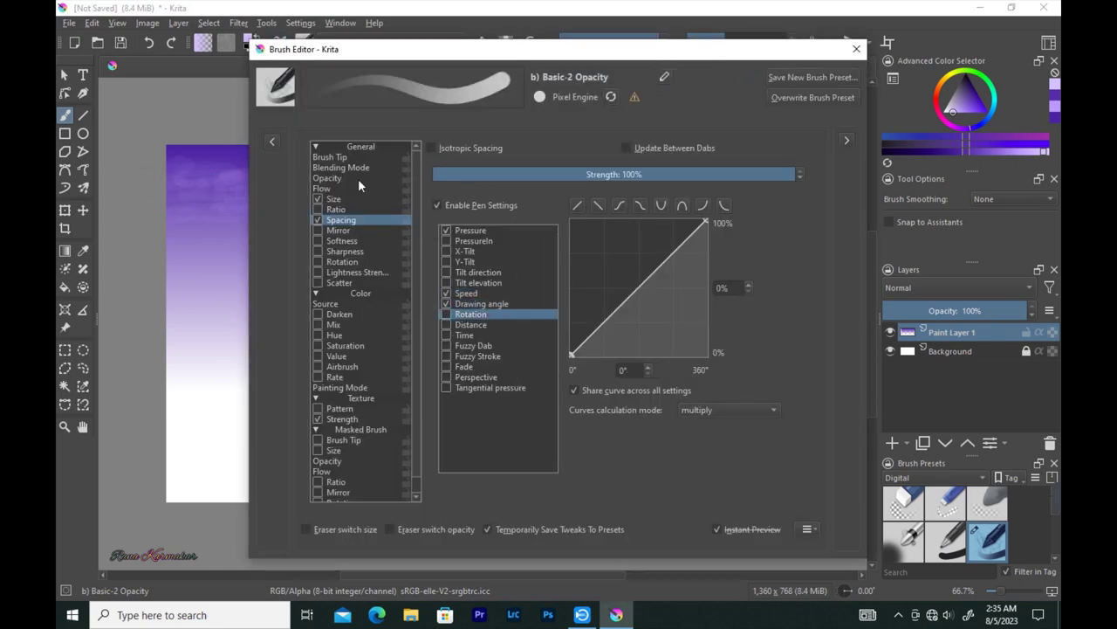
pyautogui.click(330, 157)
pyautogui.moveTo(613, 201); pyautogui.dragTo(600, 396)
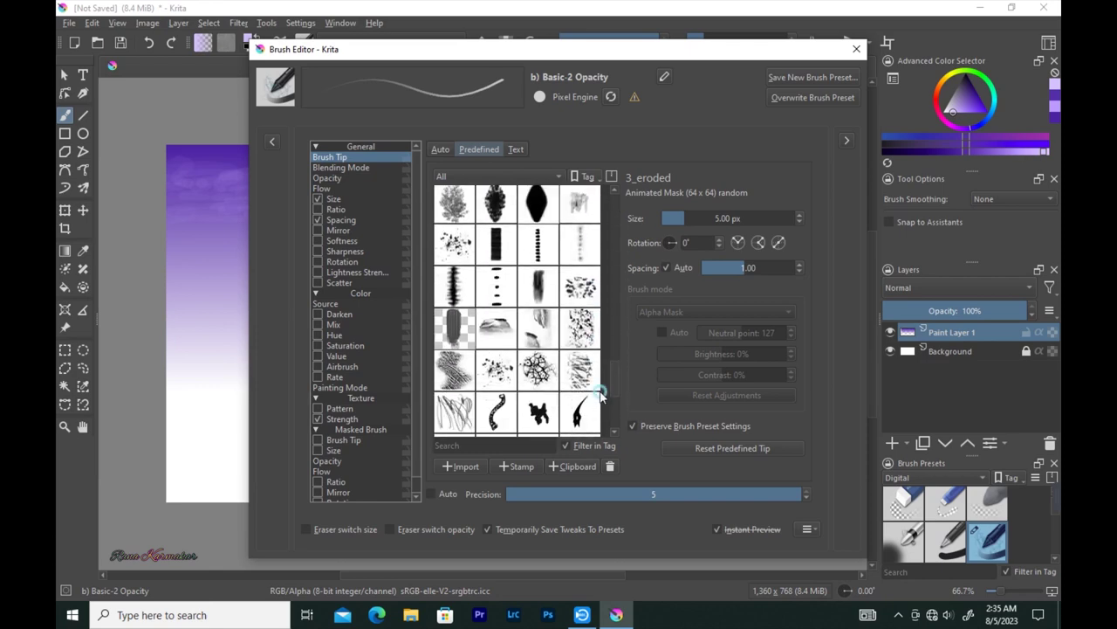
pyautogui.scroll(1, 601, 395)
pyautogui.press('F5')
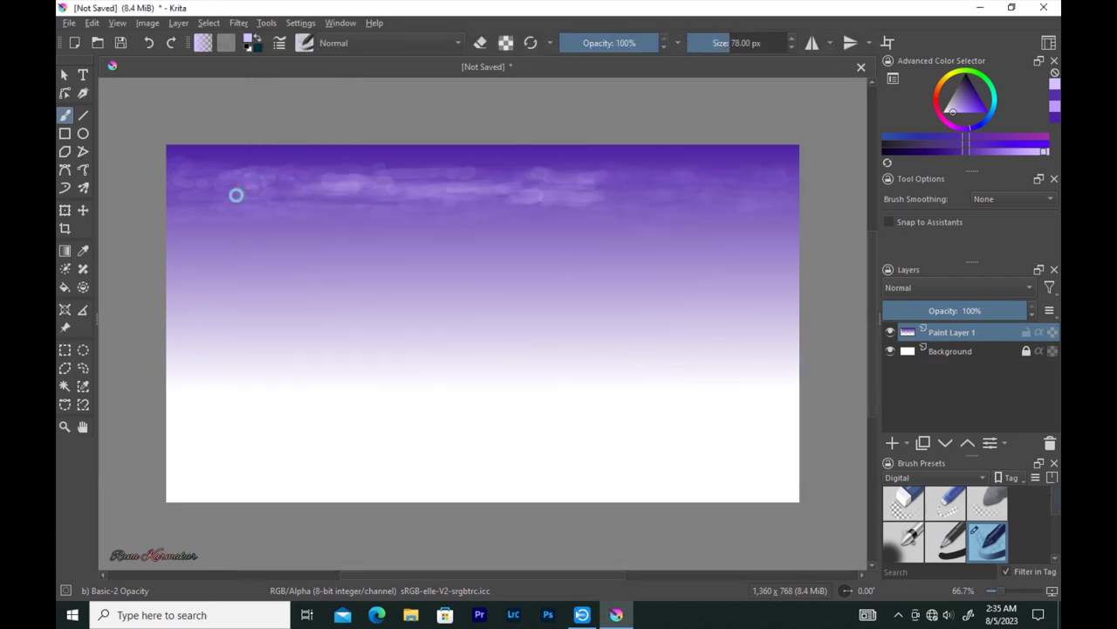
# Step: Paint soft cloud dabs and broad 188 px strokes, then undo the broad strokes
pyautogui.moveTo(338, 207); pyautogui.dragTo(267, 221)
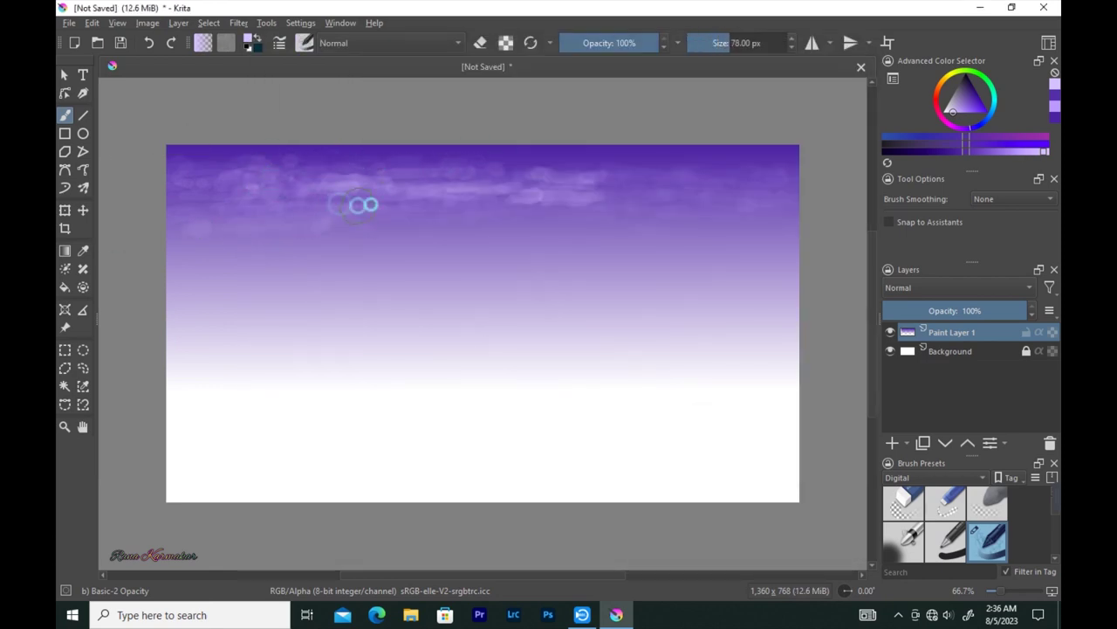
pyautogui.moveTo(364, 202); pyautogui.dragTo(529, 209)
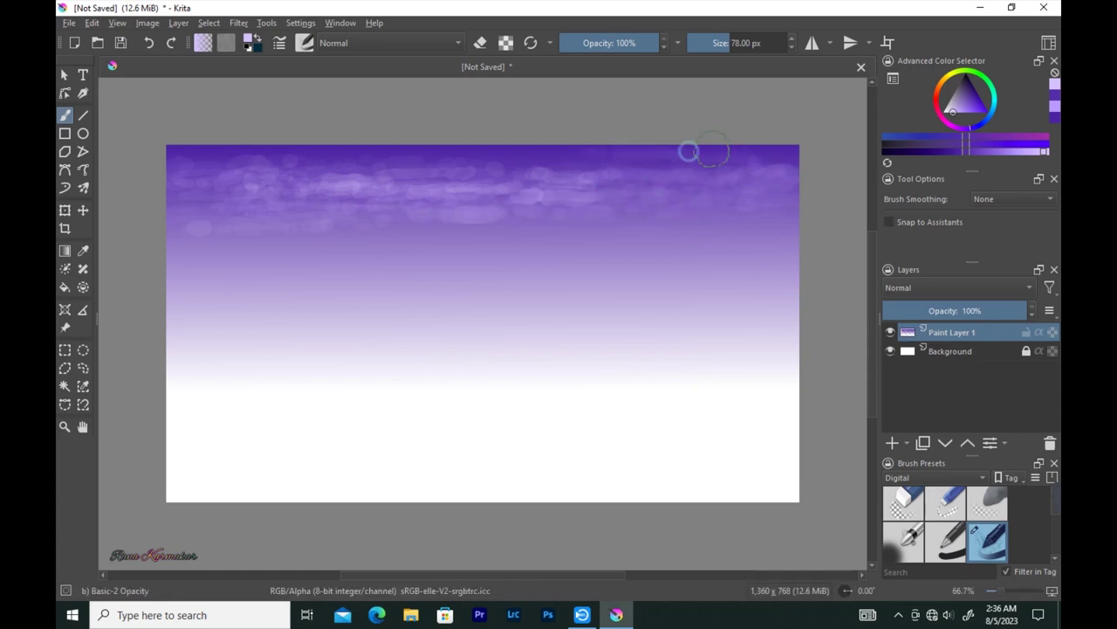
pyautogui.moveTo(728, 149); pyautogui.dragTo(295, 153)
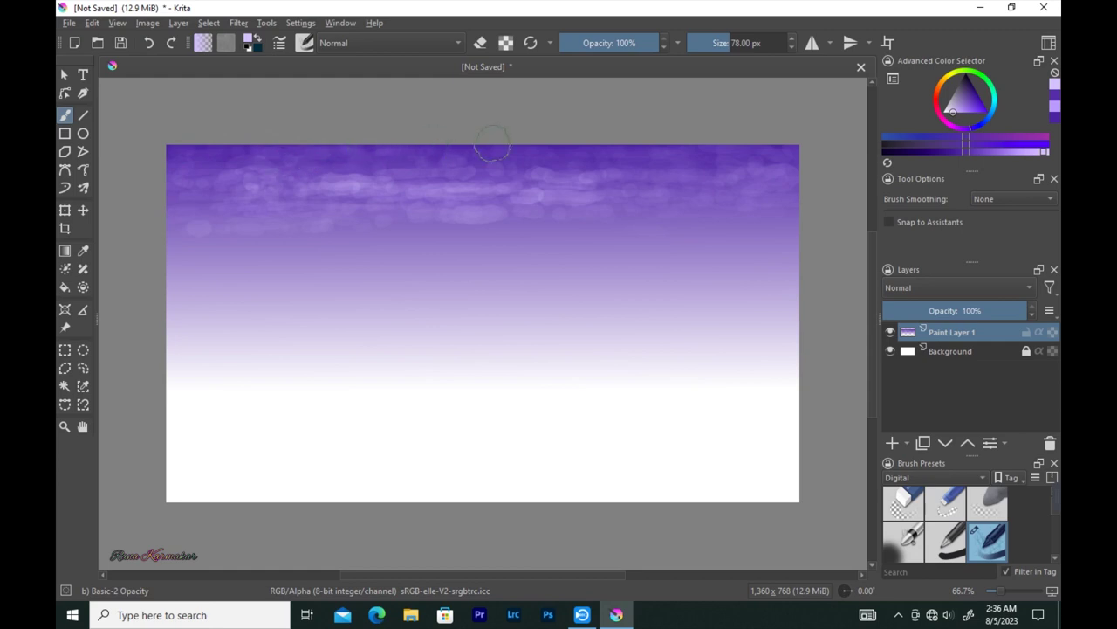
pyautogui.moveTo(521, 227); pyautogui.dragTo(653, 220)
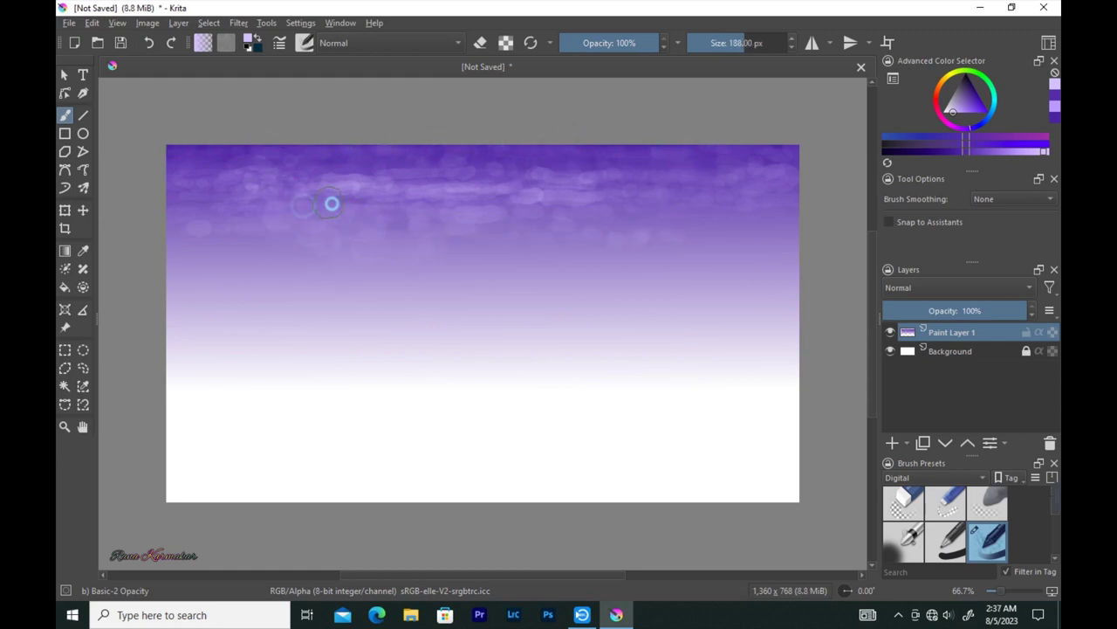
pyautogui.moveTo(377, 177); pyautogui.dragTo(773, 154)
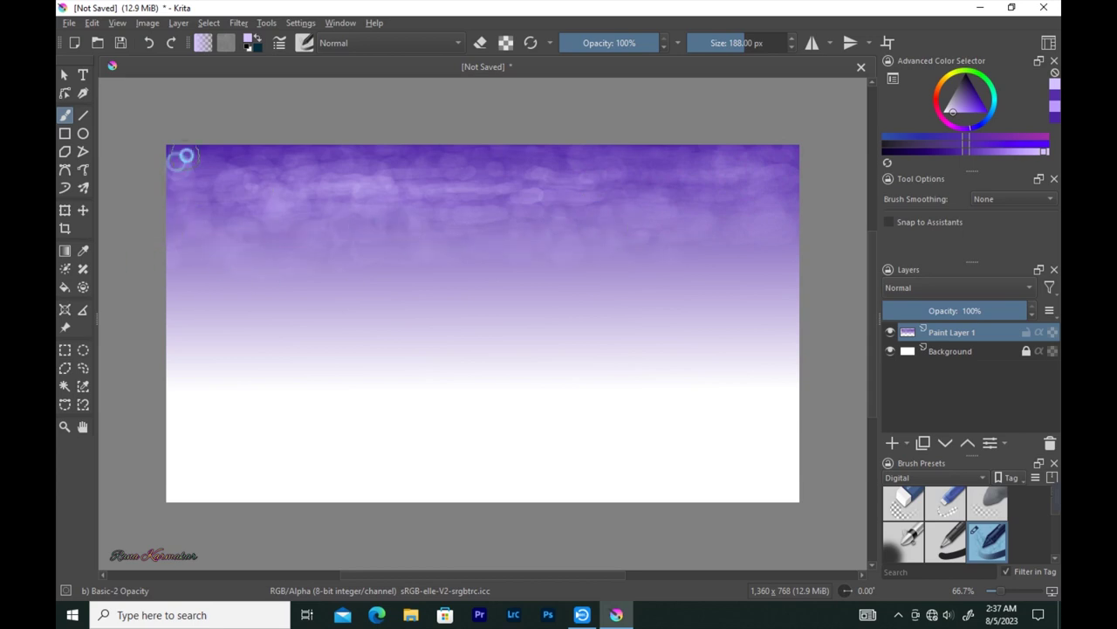
pyautogui.click(65, 251)
pyautogui.hotkey('ctrl', 'z')
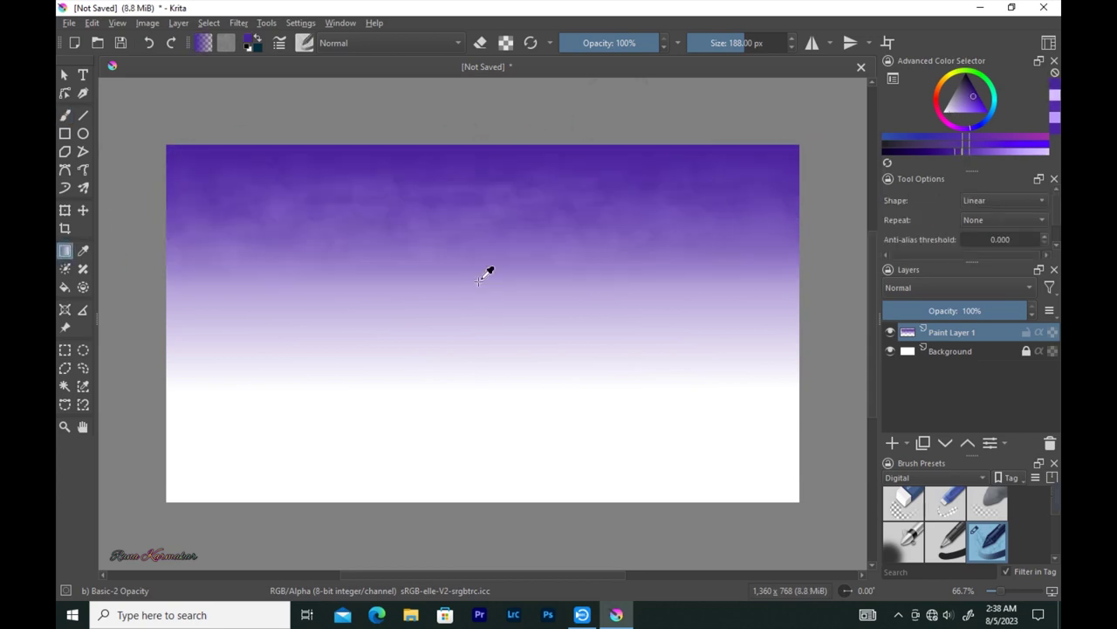
# Step: Scatter soft lavender cloud dabs across the top sky, narrowing the brush to 68 px
pyautogui.press('b')
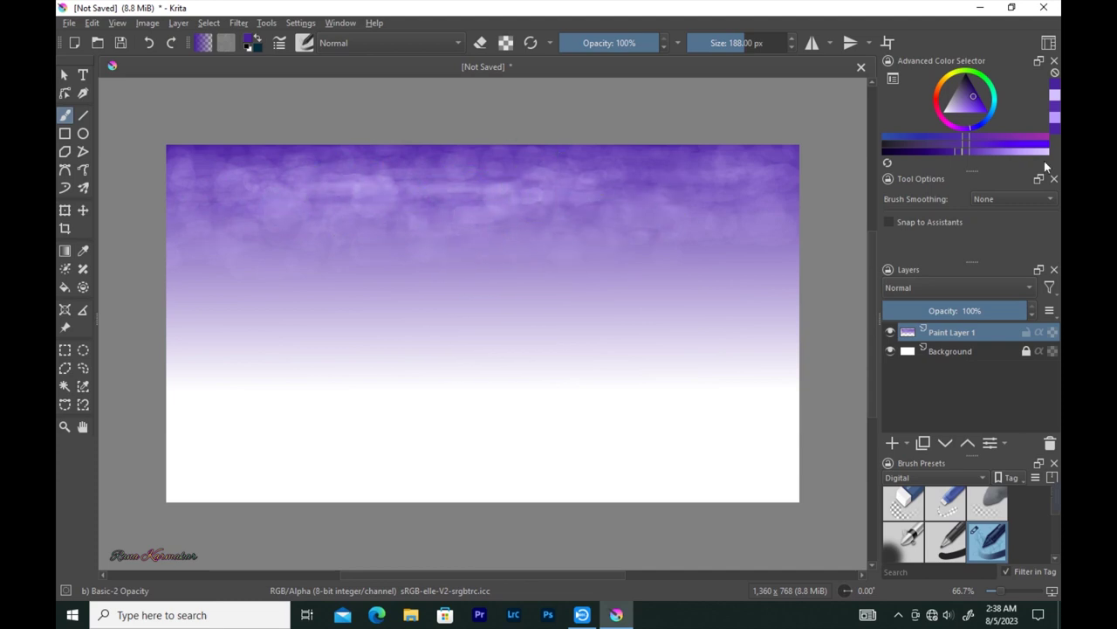
pyautogui.keyDown('ctrl'); pyautogui.click(469, 204); pyautogui.keyUp('ctrl')
pyautogui.moveTo(469, 204)
pyautogui.mouseDown()
pyautogui.moveTo(289, 207)
pyautogui.moveTo(244, 187)
pyautogui.moveTo(721, 182)
pyautogui.moveTo(666, 212)
pyautogui.moveTo(686, 165)
pyautogui.moveTo(175, 175)
pyautogui.mouseUp()
pyautogui.moveTo(232, 224)
pyautogui.mouseDown()
pyautogui.moveTo(631, 165)
pyautogui.moveTo(606, 165)
pyautogui.mouseUp()
pyautogui.moveTo(423, 155); pyautogui.dragTo(241, 154)
pyautogui.moveTo(319, 237); pyautogui.dragTo(469, 245)
pyautogui.moveTo(611, 244); pyautogui.dragTo(559, 245)
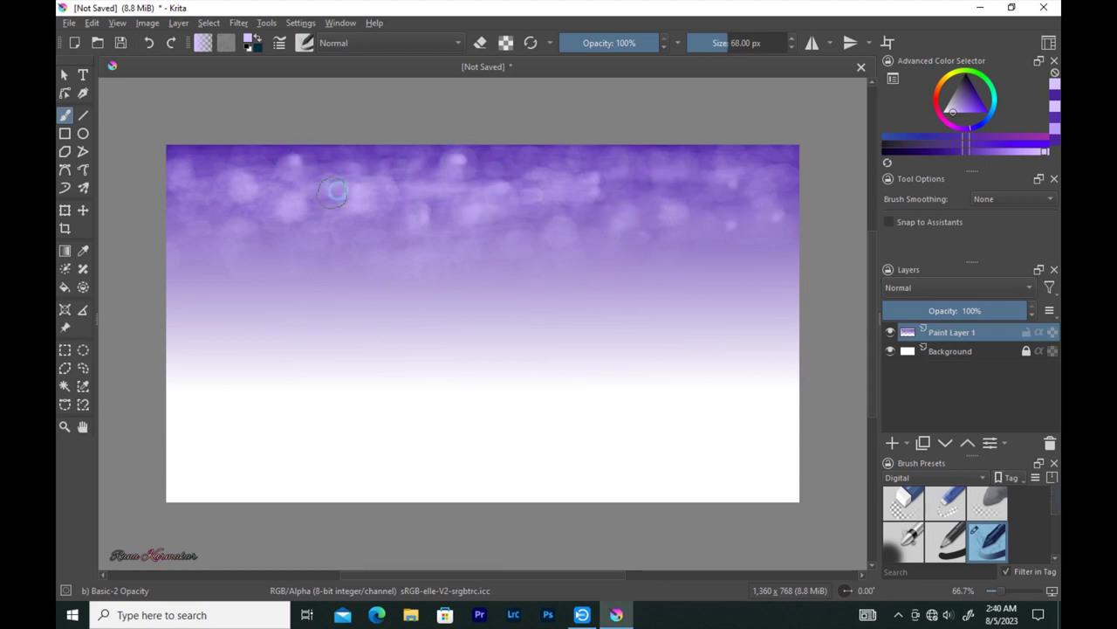
pyautogui.moveTo(347, 150); pyautogui.dragTo(230, 150)
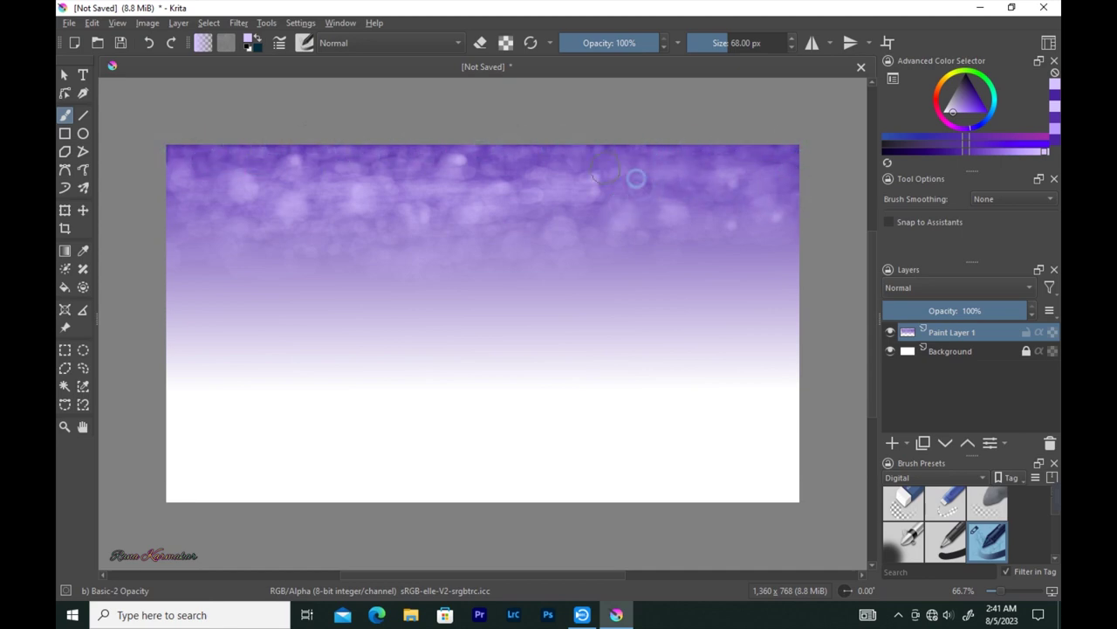
# Step: On a new Paint Layer 2, reset the brush tip to Auto and pick dark grey
pyautogui.click(892, 442)
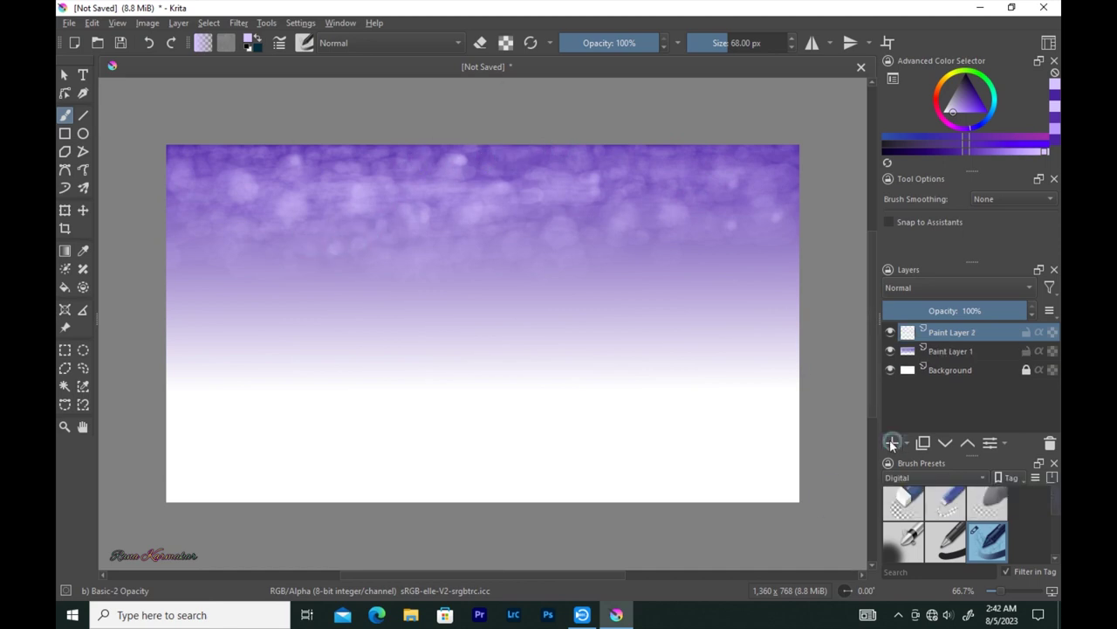
pyautogui.click(281, 42)
pyautogui.click(441, 149)
pyautogui.click(316, 219)
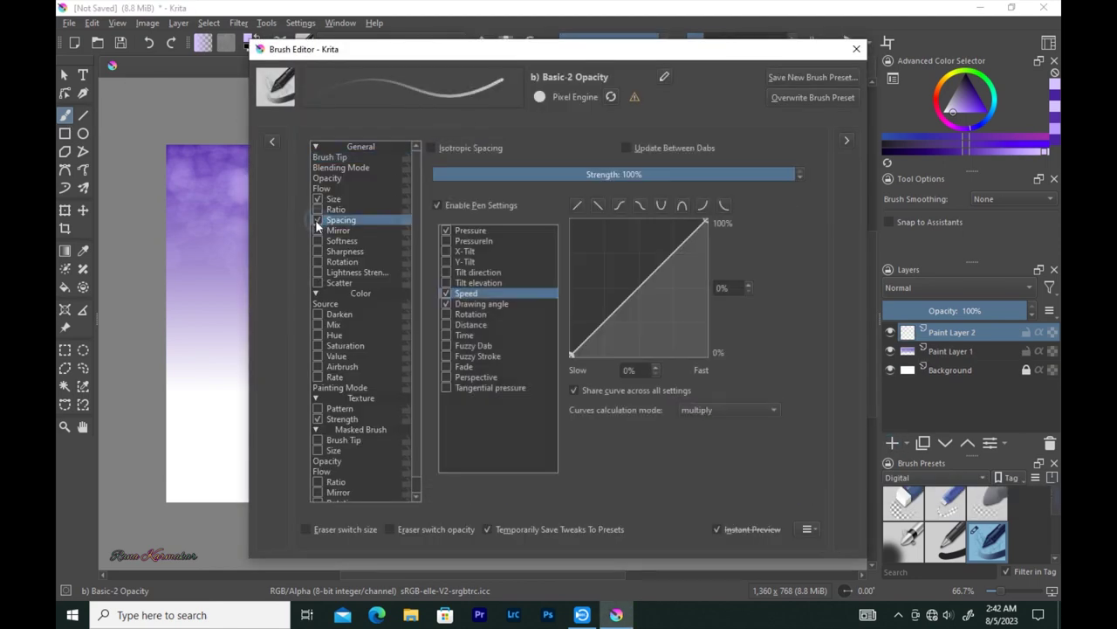
pyautogui.click(857, 49)
pyautogui.click(954, 135)
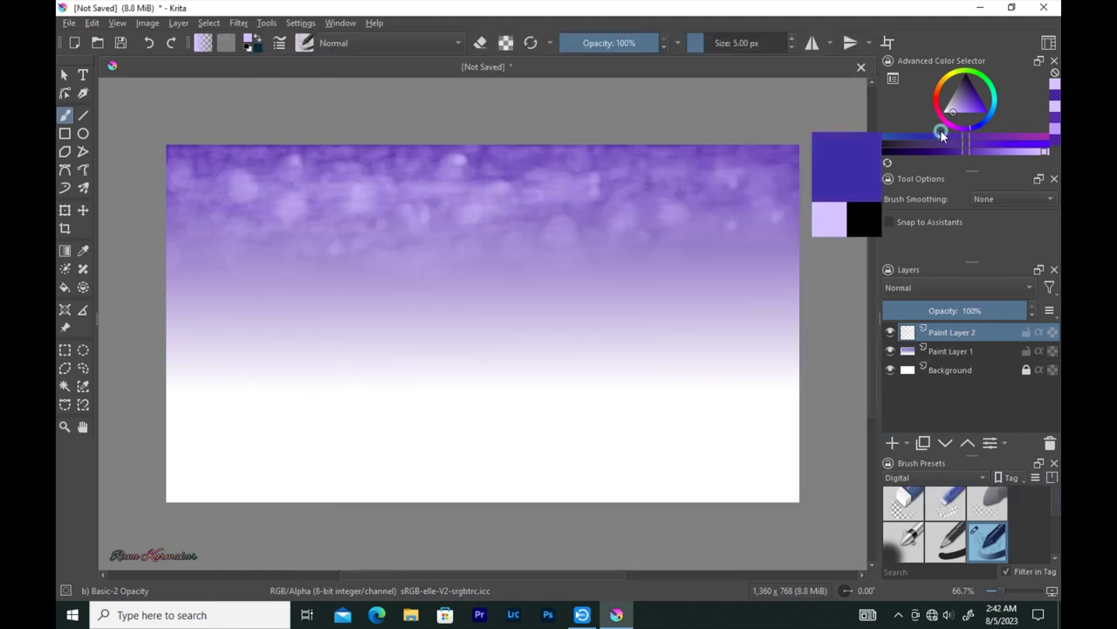
pyautogui.click(940, 153)
# Step: Sketch the grey mountain ridge with a tall central peak and both slopes
pyautogui.moveTo(454, 287)
pyautogui.mouseDown()
pyautogui.moveTo(376, 321)
pyautogui.moveTo(268, 285)
pyautogui.mouseUp()
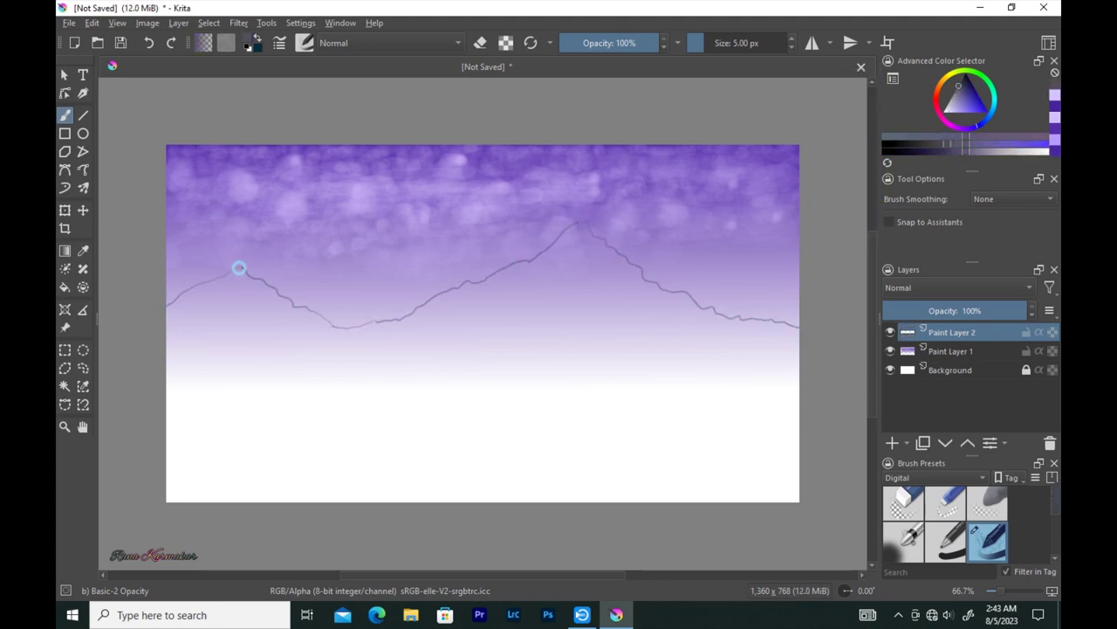
pyautogui.moveTo(170, 315)
pyautogui.mouseDown()
pyautogui.moveTo(236, 279)
pyautogui.moveTo(297, 315)
pyautogui.moveTo(237, 282)
pyautogui.moveTo(172, 328)
pyautogui.moveTo(210, 293)
pyautogui.moveTo(216, 311)
pyautogui.mouseUp()
pyautogui.press('[')
pyautogui.press('[')
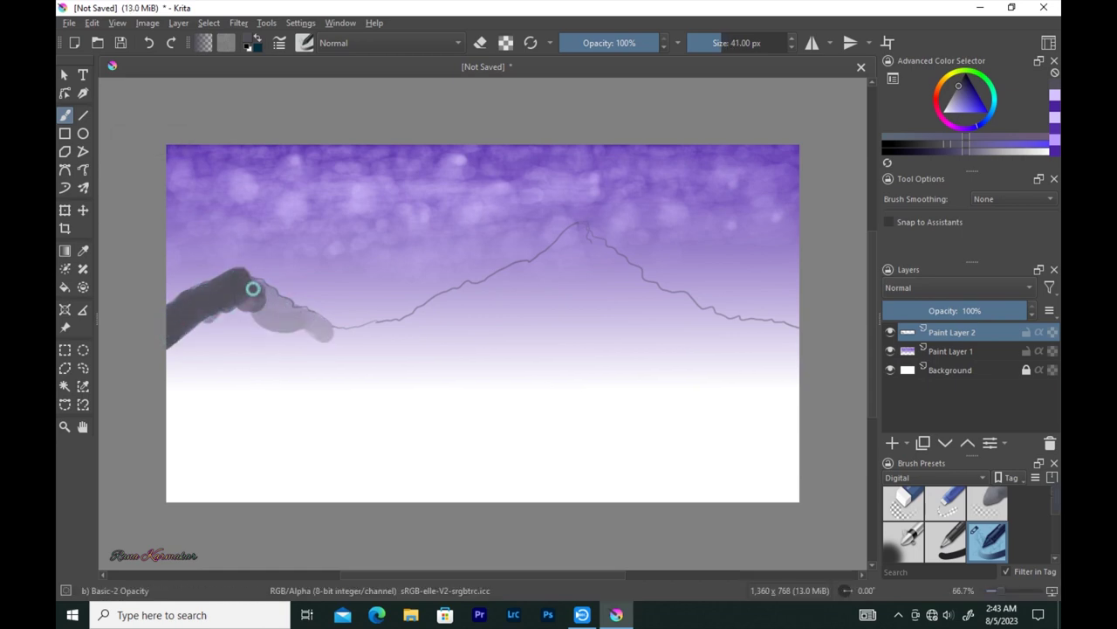
pyautogui.moveTo(286, 307)
pyautogui.mouseDown()
pyautogui.moveTo(200, 324)
pyautogui.moveTo(309, 320)
pyautogui.moveTo(369, 334)
pyautogui.mouseUp()
pyautogui.moveTo(569, 237)
pyautogui.mouseDown()
pyautogui.moveTo(371, 338)
pyautogui.moveTo(436, 305)
pyautogui.mouseUp()
pyautogui.moveTo(574, 236)
pyautogui.mouseDown()
pyautogui.moveTo(678, 299)
pyautogui.moveTo(796, 338)
pyautogui.moveTo(682, 302)
pyautogui.moveTo(579, 232)
pyautogui.moveTo(703, 325)
pyautogui.mouseUp()
# Step: Fill the mountain band solid dark grey with a larger brush, then shrink it to 13 px
pyautogui.press(']')
pyautogui.press(']')
pyautogui.press(']')
pyautogui.moveTo(549, 287); pyautogui.dragTo(431, 332)
pyautogui.moveTo(524, 297)
pyautogui.mouseDown()
pyautogui.moveTo(550, 301)
pyautogui.moveTo(541, 297)
pyautogui.mouseUp()
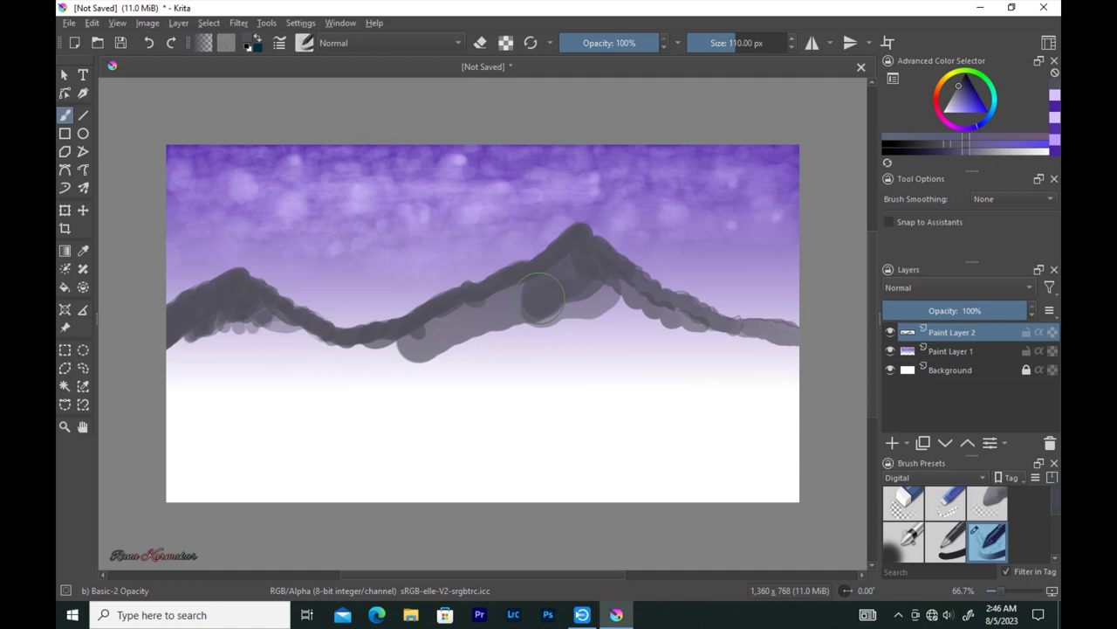
pyautogui.moveTo(573, 272)
pyautogui.mouseDown()
pyautogui.moveTo(489, 309)
pyautogui.moveTo(509, 317)
pyautogui.moveTo(608, 289)
pyautogui.moveTo(570, 319)
pyautogui.moveTo(716, 340)
pyautogui.moveTo(641, 319)
pyautogui.moveTo(274, 326)
pyautogui.moveTo(320, 351)
pyautogui.moveTo(372, 351)
pyautogui.moveTo(189, 326)
pyautogui.moveTo(177, 351)
pyautogui.moveTo(444, 369)
pyautogui.moveTo(646, 331)
pyautogui.moveTo(724, 344)
pyautogui.moveTo(653, 313)
pyautogui.moveTo(786, 364)
pyautogui.moveTo(514, 355)
pyautogui.moveTo(678, 392)
pyautogui.moveTo(457, 391)
pyautogui.moveTo(786, 397)
pyautogui.moveTo(177, 393)
pyautogui.moveTo(585, 401)
pyautogui.mouseUp()
pyautogui.moveTo(370, 358)
pyautogui.mouseDown()
pyautogui.moveTo(626, 392)
pyautogui.moveTo(209, 384)
pyautogui.moveTo(589, 399)
pyautogui.moveTo(562, 328)
pyautogui.mouseUp()
pyautogui.press('[')
pyautogui.press('[')
pyautogui.press('[')
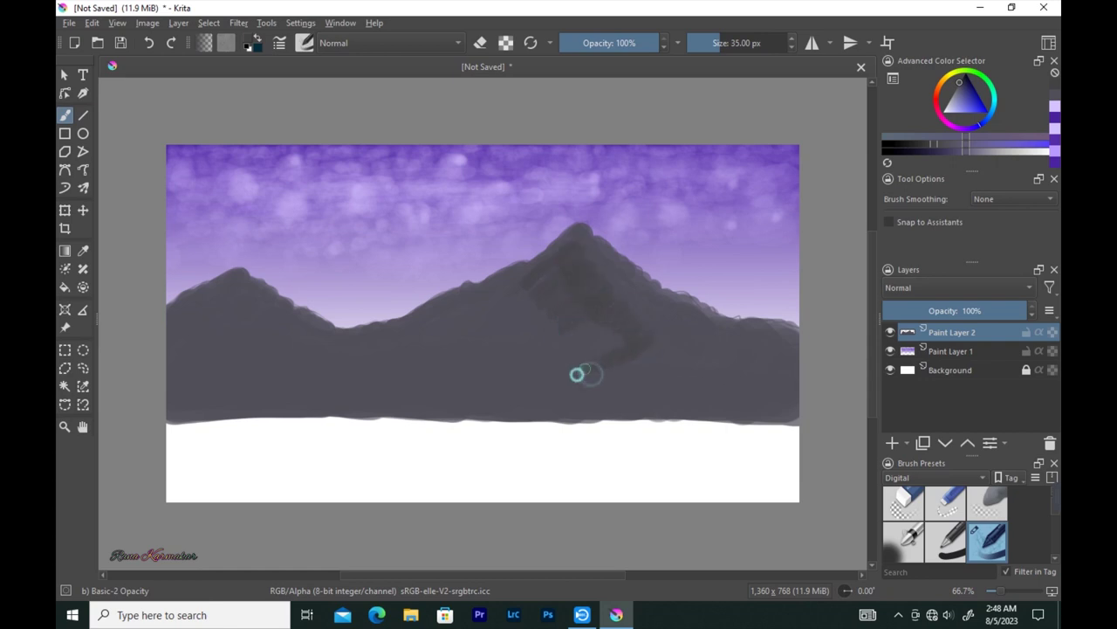
pyautogui.press('[')
pyautogui.press('[')
pyautogui.press('[')
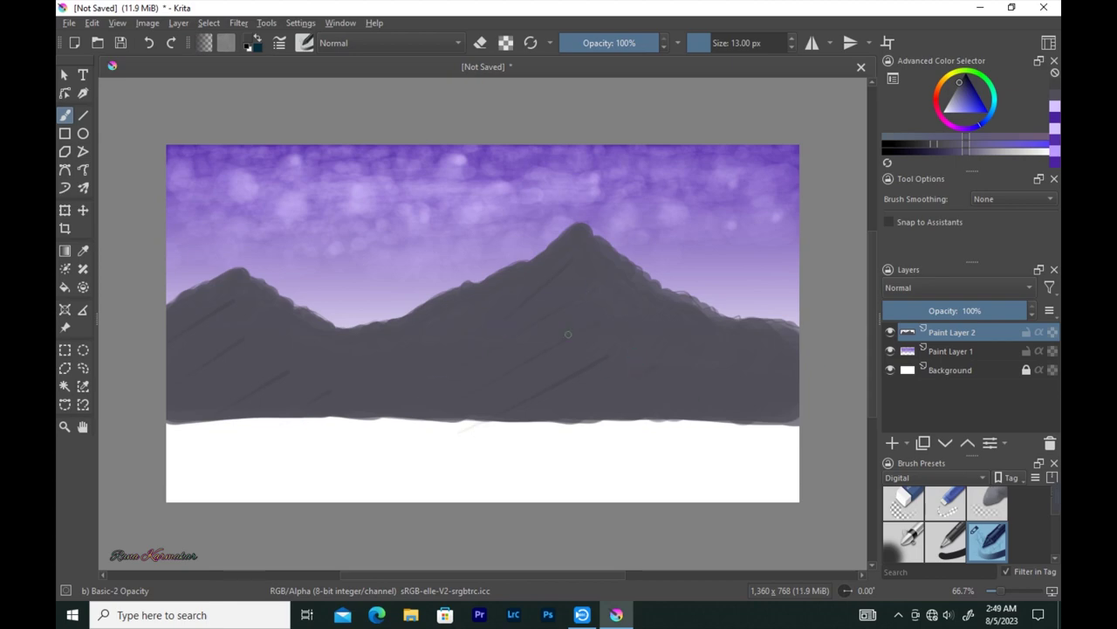
pyautogui.click(305, 42)
# Step: Give the Paint Break Brush the Rock Pitted brush tip
pyautogui.click(280, 42)
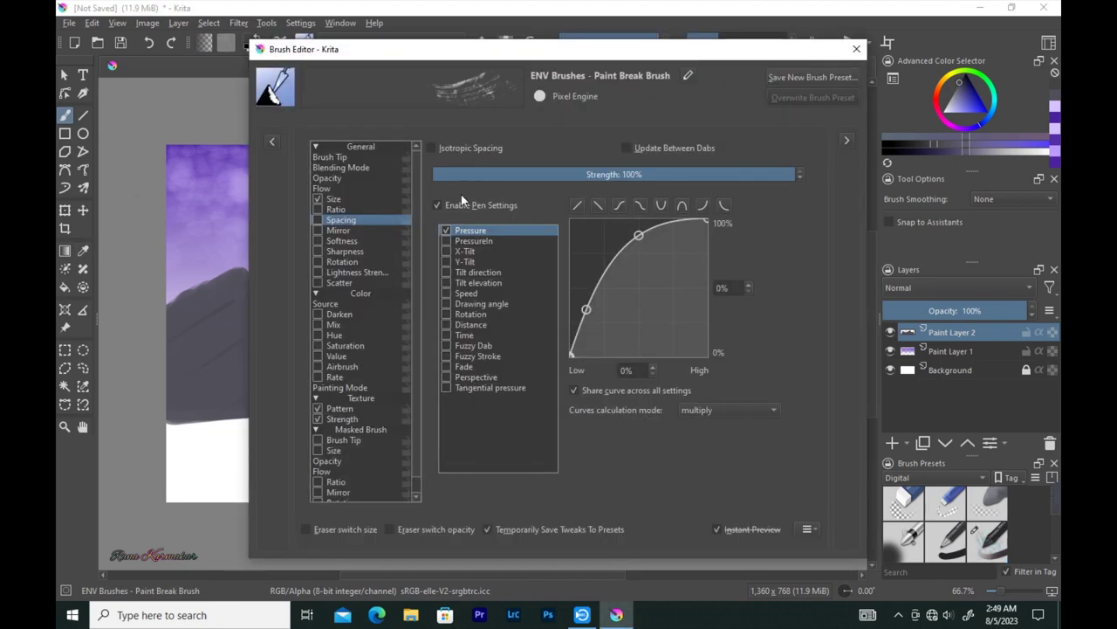
pyautogui.scroll(-3, 608, 278)
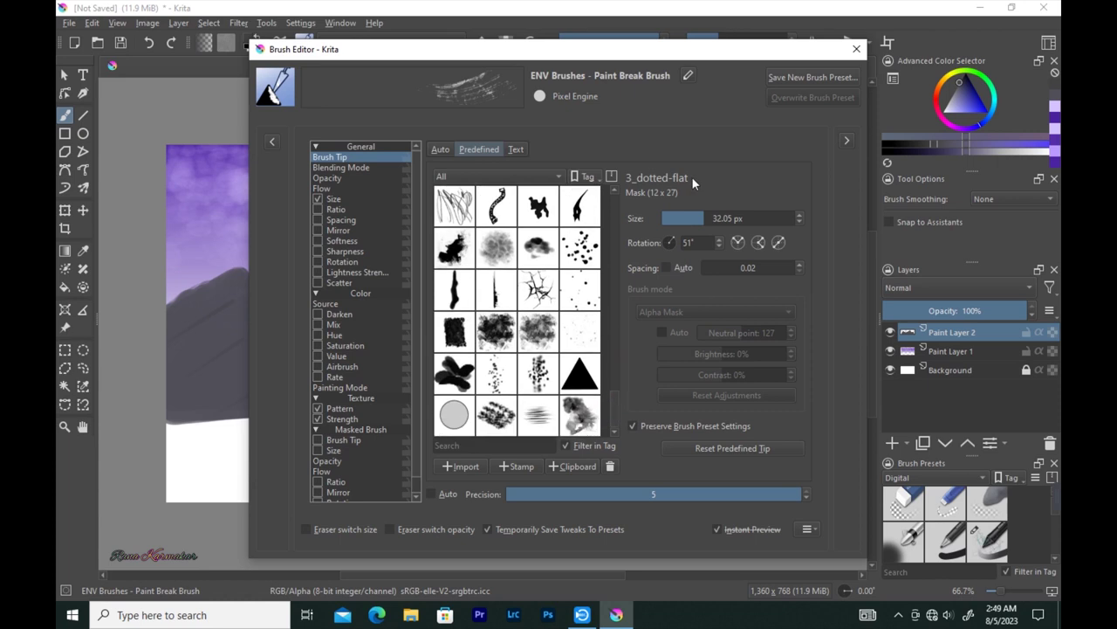
pyautogui.click(563, 333)
pyautogui.click(856, 49)
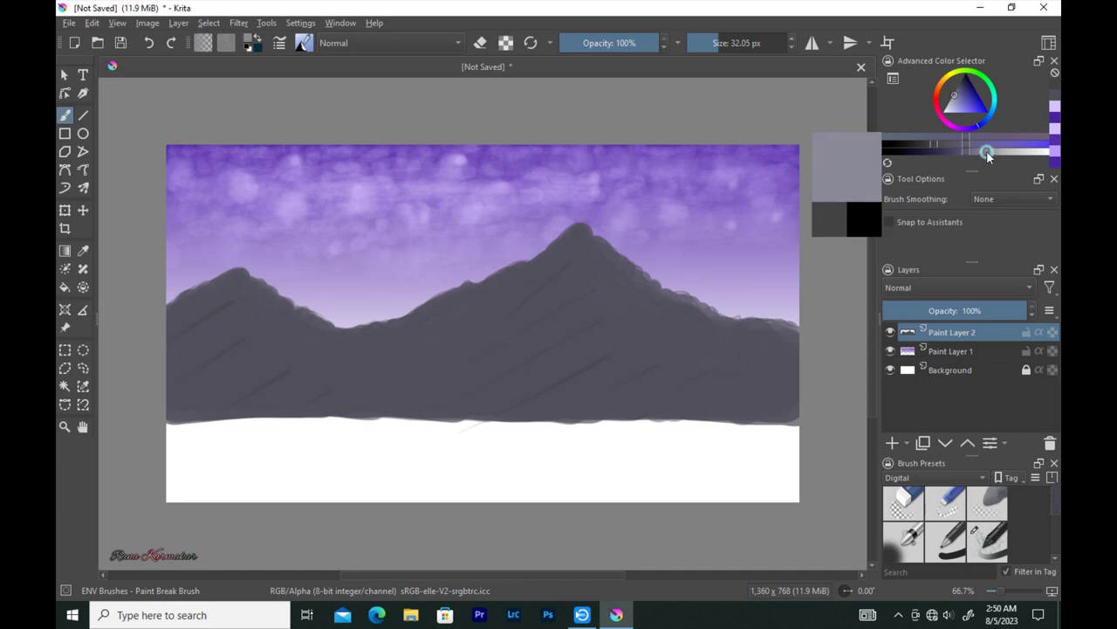
pyautogui.press('F5')
pyautogui.scroll(3, 541, 288)
pyautogui.click(580, 342)
pyautogui.click(580, 301)
pyautogui.press('F5')
# Step: Dab light grey rocky texture over the peaks and slopes of both mountains
pyautogui.keyDown('ctrl'); pyautogui.click(483, 302); pyautogui.keyUp('ctrl')
pyautogui.moveTo(603, 303); pyautogui.dragTo(409, 343)
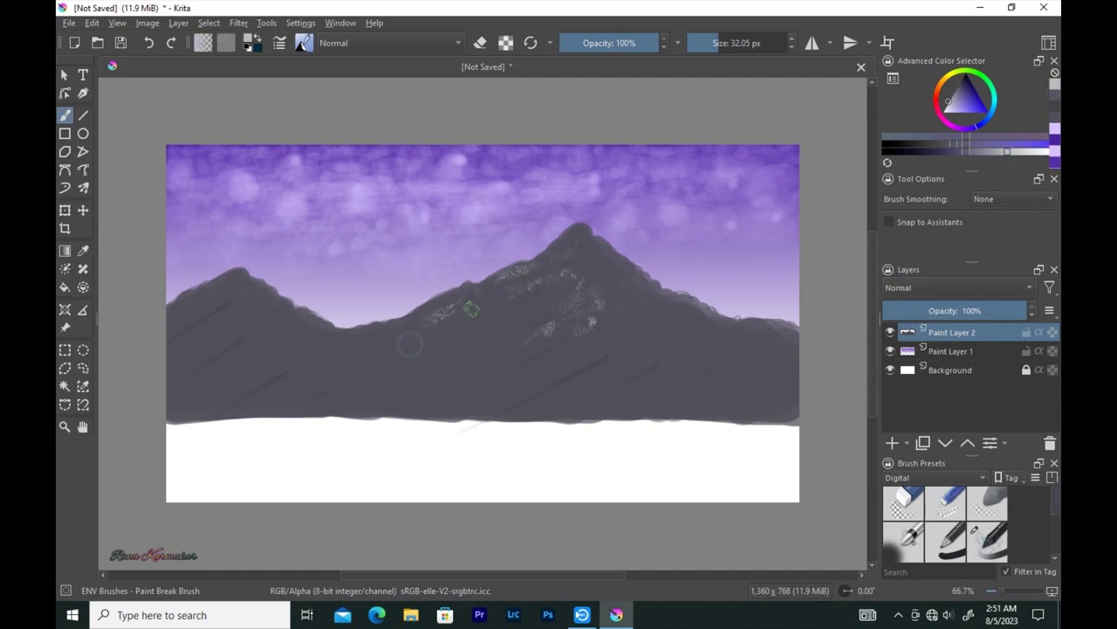
pyautogui.moveTo(629, 333); pyautogui.dragTo(707, 364)
pyautogui.moveTo(519, 289); pyautogui.dragTo(550, 261)
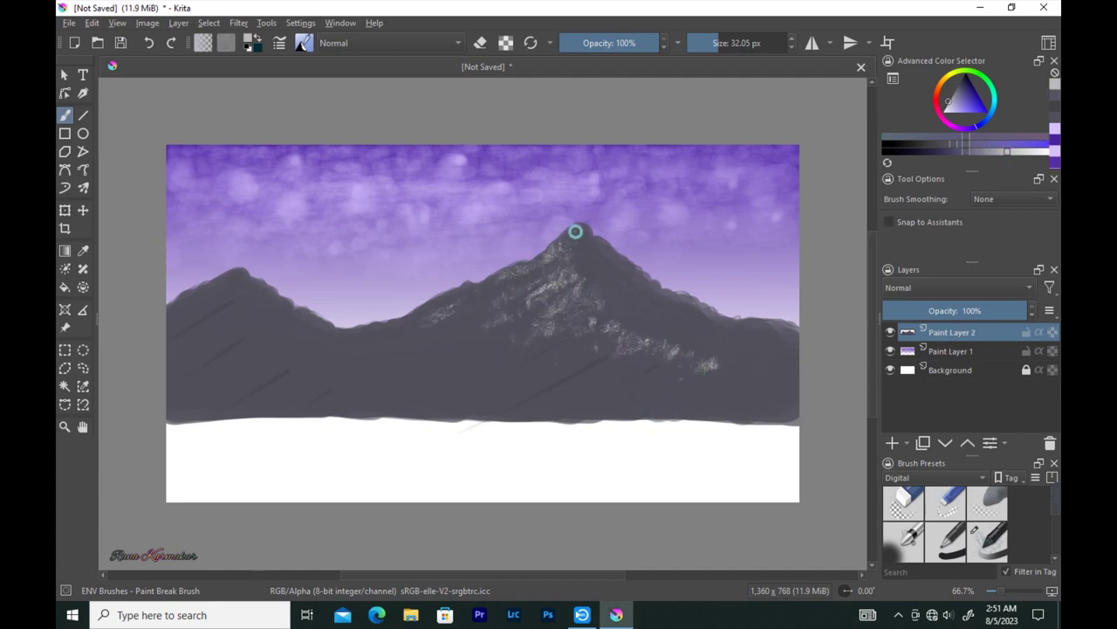
pyautogui.moveTo(208, 299)
pyautogui.mouseDown()
pyautogui.moveTo(188, 345)
pyautogui.moveTo(247, 358)
pyautogui.mouseUp()
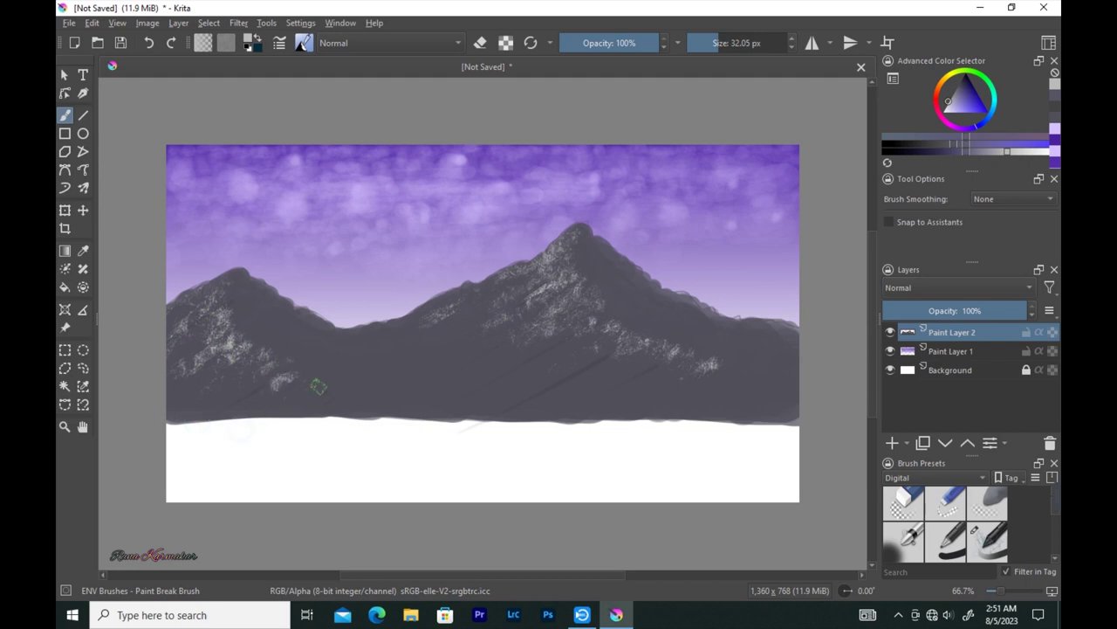
pyautogui.moveTo(460, 323); pyautogui.dragTo(447, 347)
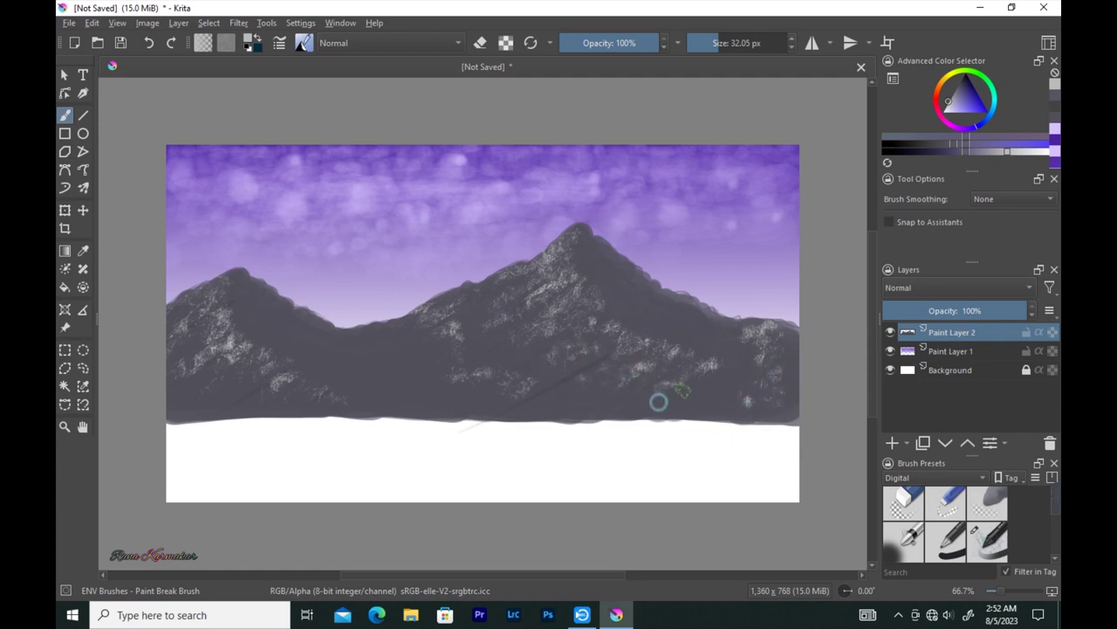
pyautogui.press('Insert')
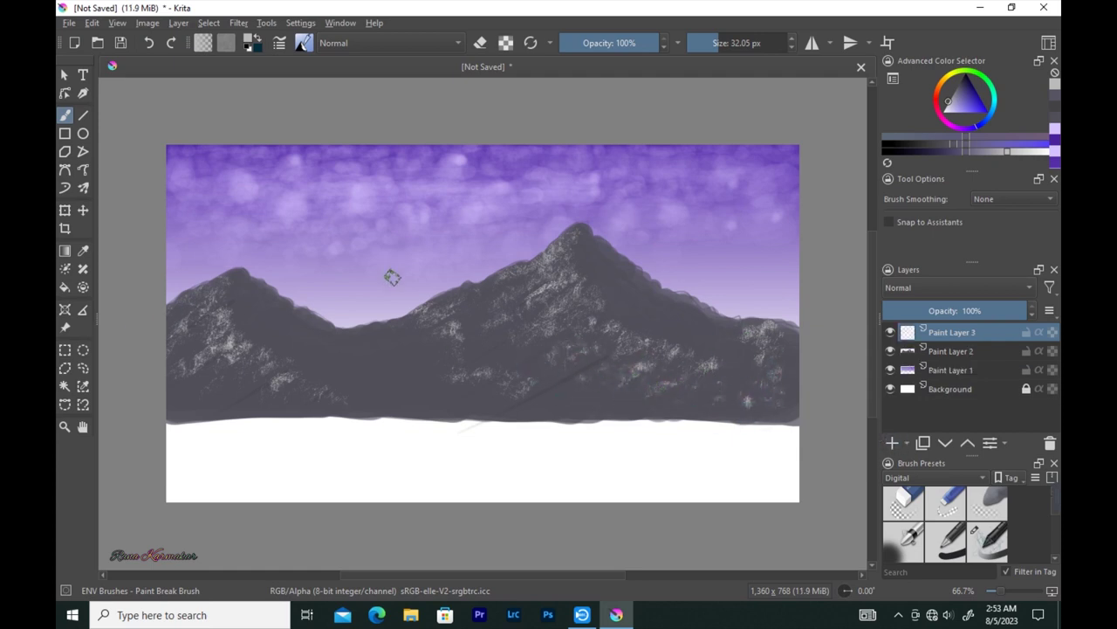
# Step: Move Paint Layer 3 below Paint Layer 2 and paint two distant purple-grey peaks with Basic-2 Opacity
pyautogui.click(962, 144)
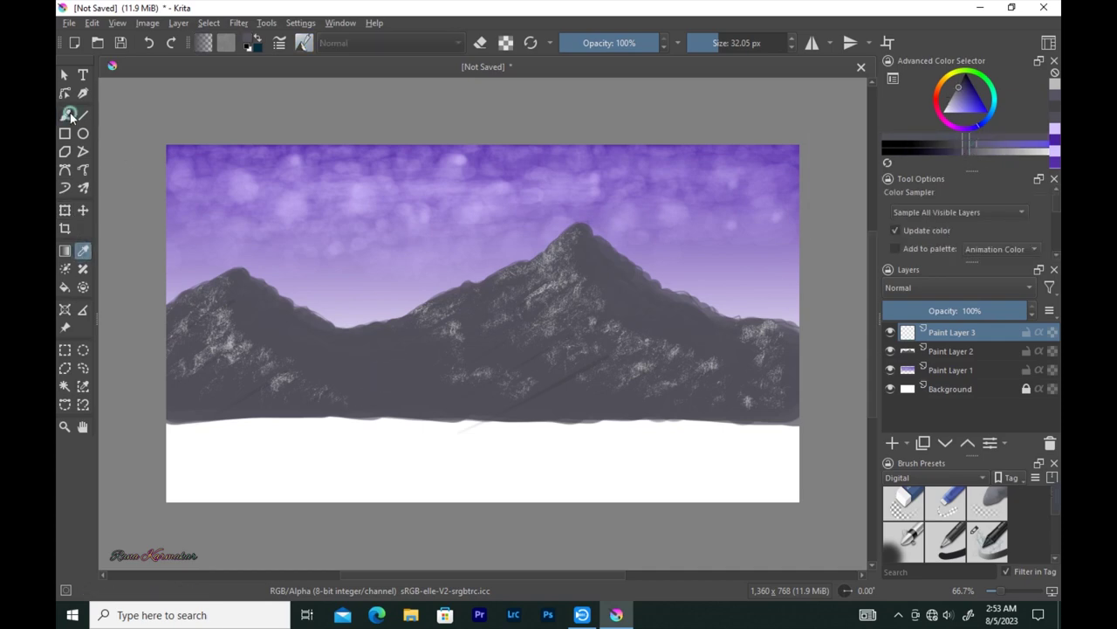
pyautogui.click(305, 43)
pyautogui.click(529, 103)
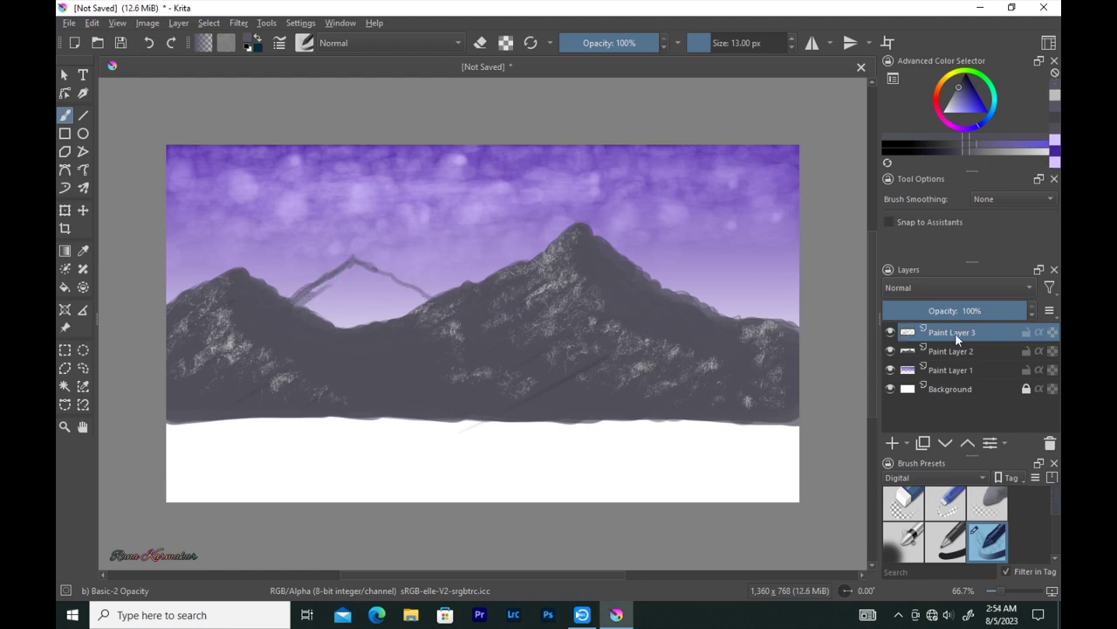
pyautogui.moveTo(955, 332); pyautogui.dragTo(984, 362)
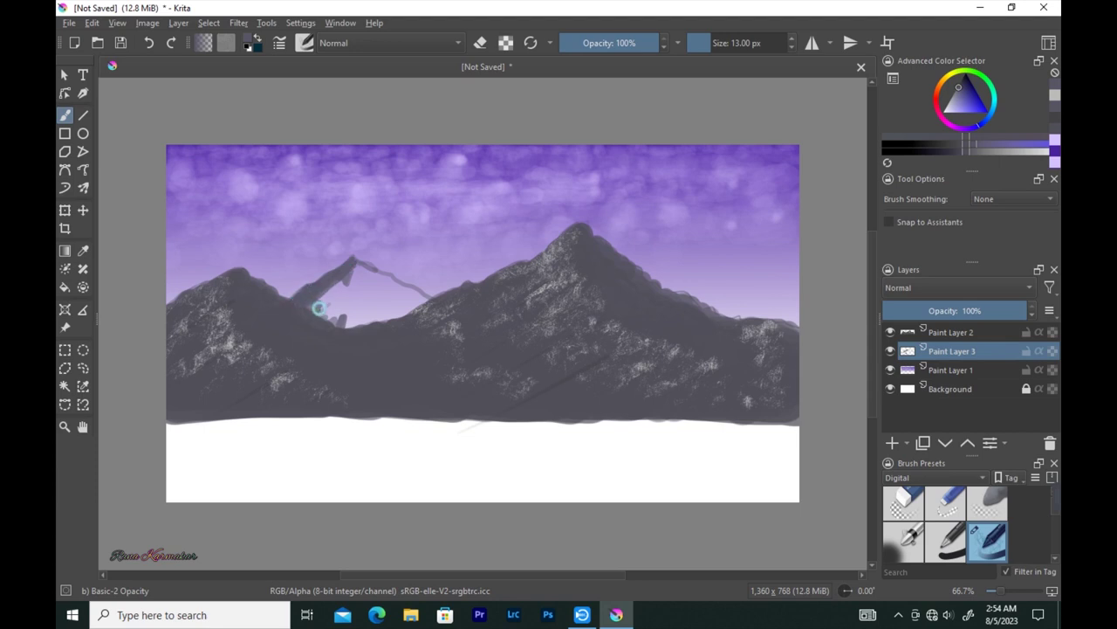
pyautogui.moveTo(409, 291)
pyautogui.mouseDown()
pyautogui.moveTo(345, 305)
pyautogui.moveTo(354, 274)
pyautogui.moveTo(340, 309)
pyautogui.moveTo(326, 300)
pyautogui.moveTo(361, 306)
pyautogui.moveTo(381, 279)
pyautogui.moveTo(374, 311)
pyautogui.moveTo(347, 302)
pyautogui.mouseUp()
pyautogui.press(']')
pyautogui.press(']')
pyautogui.press(']')
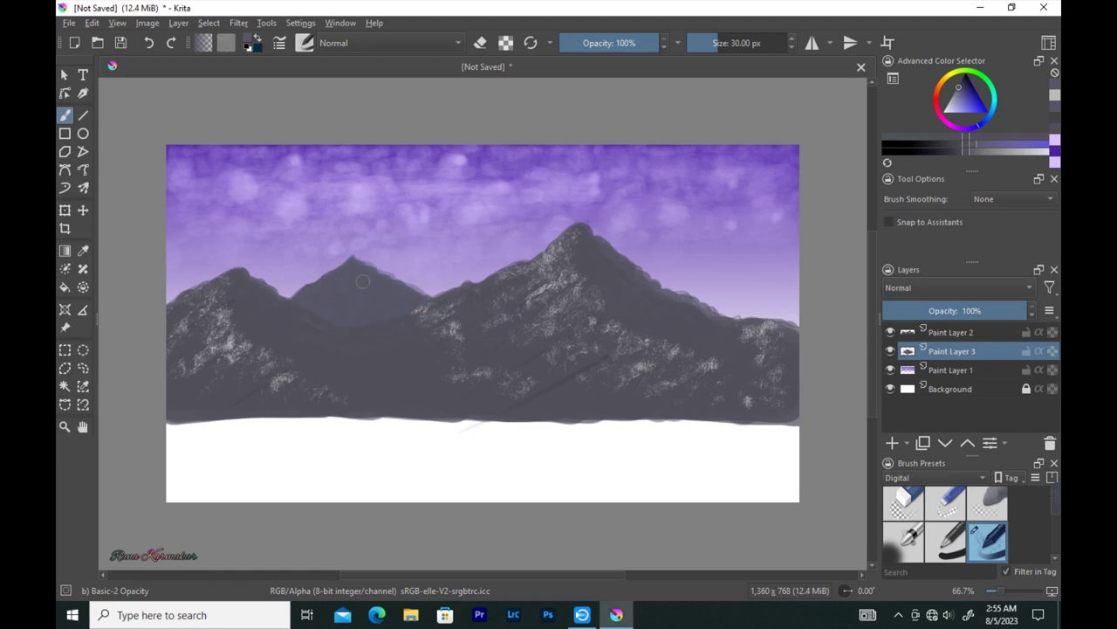
pyautogui.moveTo(759, 237)
pyautogui.mouseDown()
pyautogui.moveTo(686, 294)
pyautogui.moveTo(763, 245)
pyautogui.moveTo(705, 282)
pyautogui.moveTo(777, 320)
pyautogui.moveTo(721, 294)
pyautogui.moveTo(730, 285)
pyautogui.moveTo(718, 280)
pyautogui.moveTo(745, 302)
pyautogui.moveTo(789, 268)
pyautogui.mouseUp()
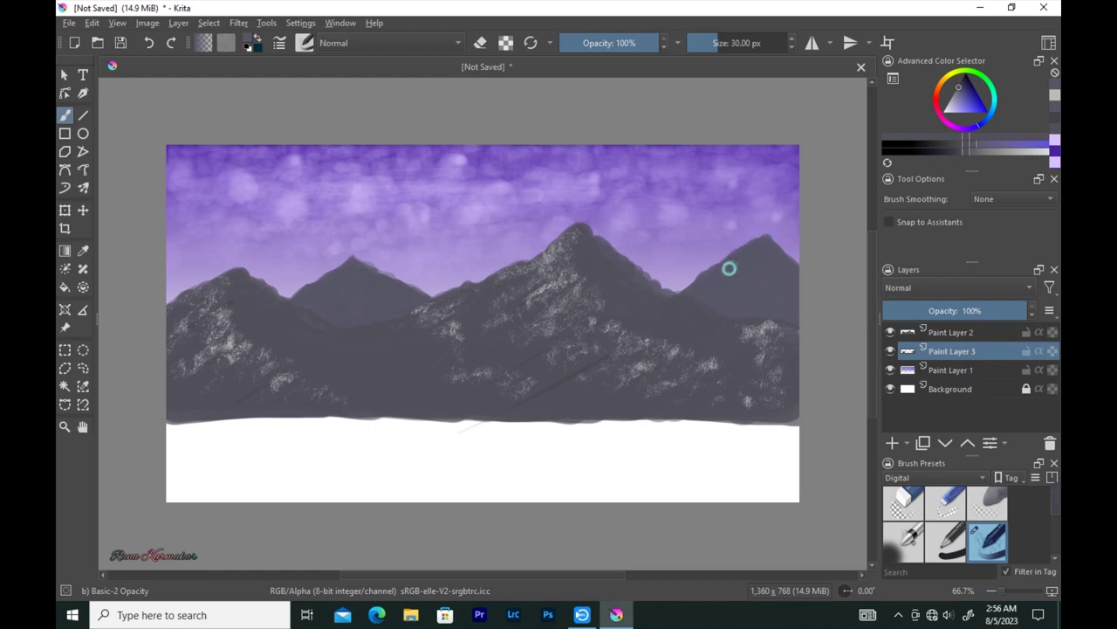
# Step: Texture the middle distant peak with the Paint Break Brush at 24 px in a tuned colour
pyautogui.click(304, 43)
pyautogui.click(349, 131)
pyautogui.click(280, 42)
pyautogui.press('[')
pyautogui.click(973, 150)
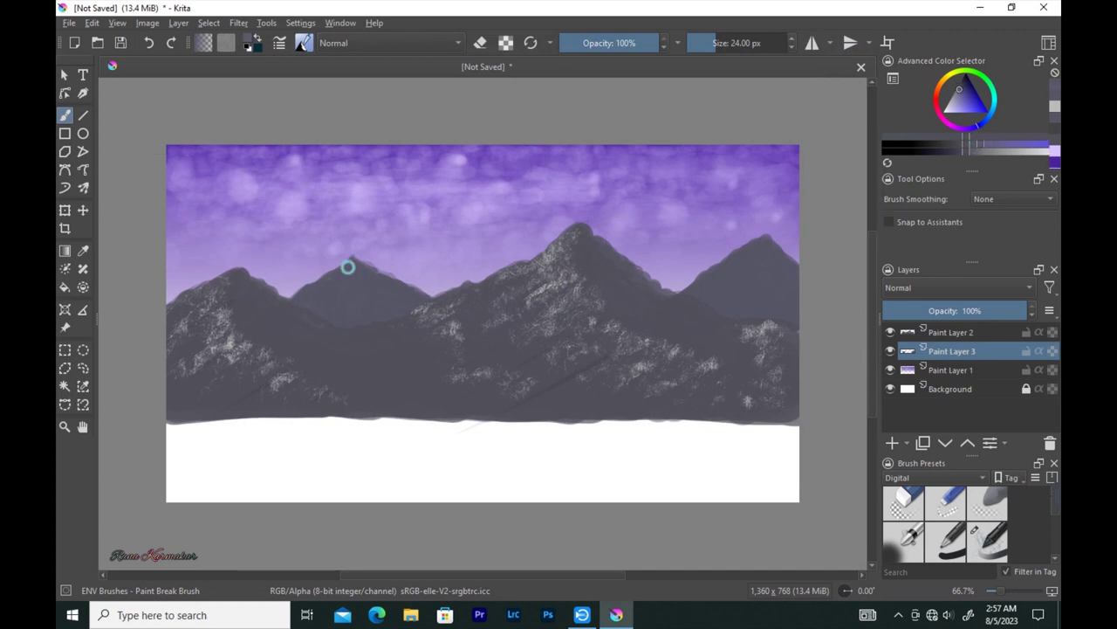
pyautogui.click(950, 155)
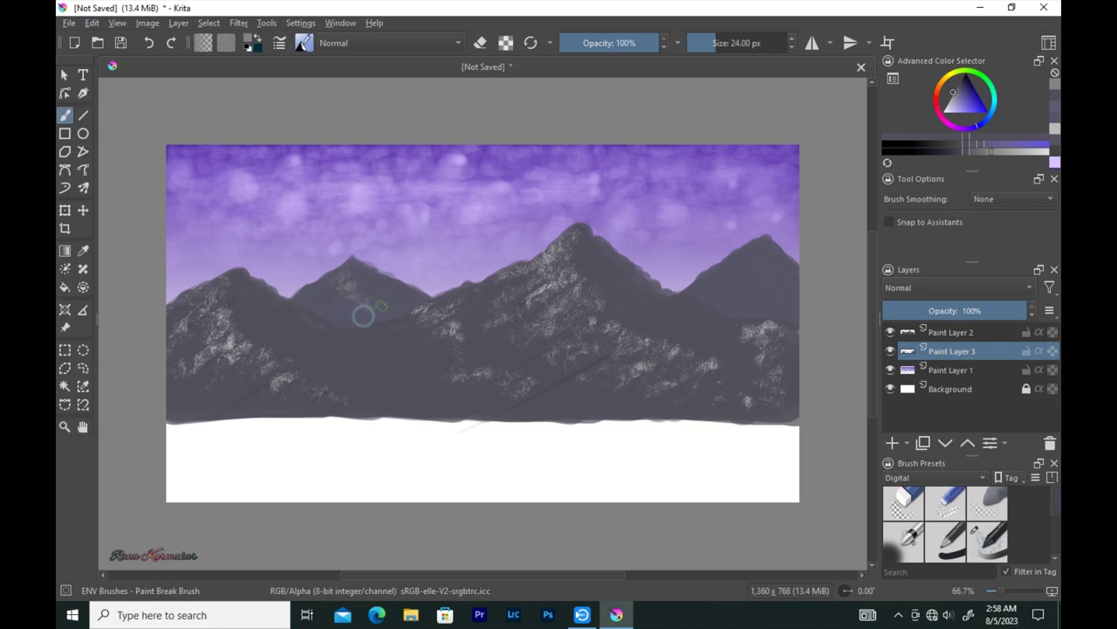
pyautogui.moveTo(315, 298)
pyautogui.mouseDown()
pyautogui.moveTo(373, 307)
pyautogui.moveTo(368, 347)
pyautogui.mouseUp()
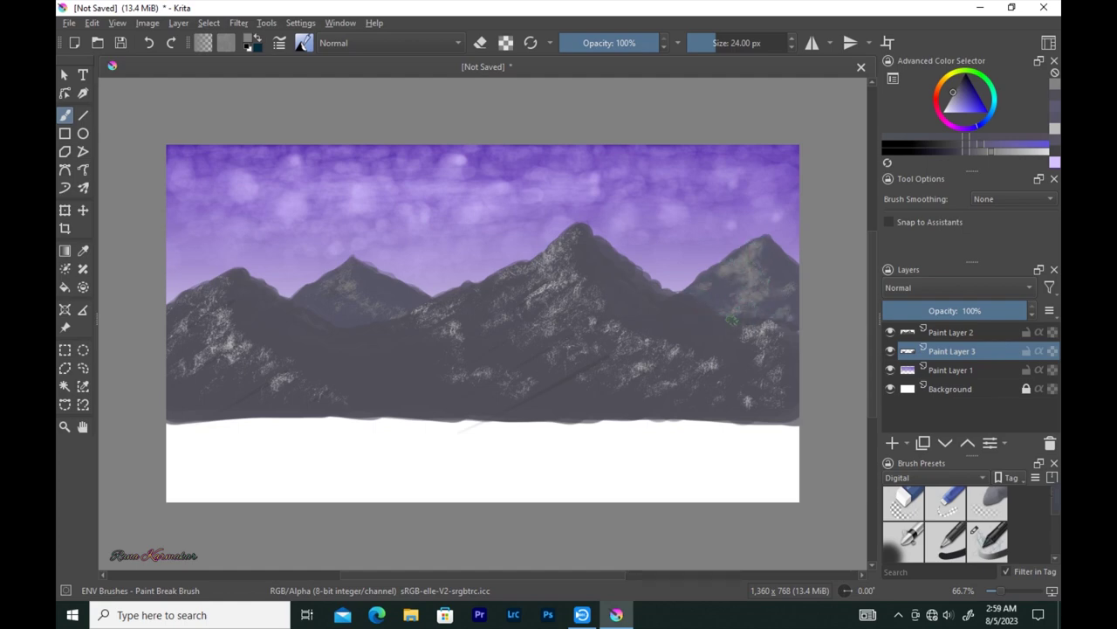
pyautogui.press('pageup')
pyautogui.click(303, 42)
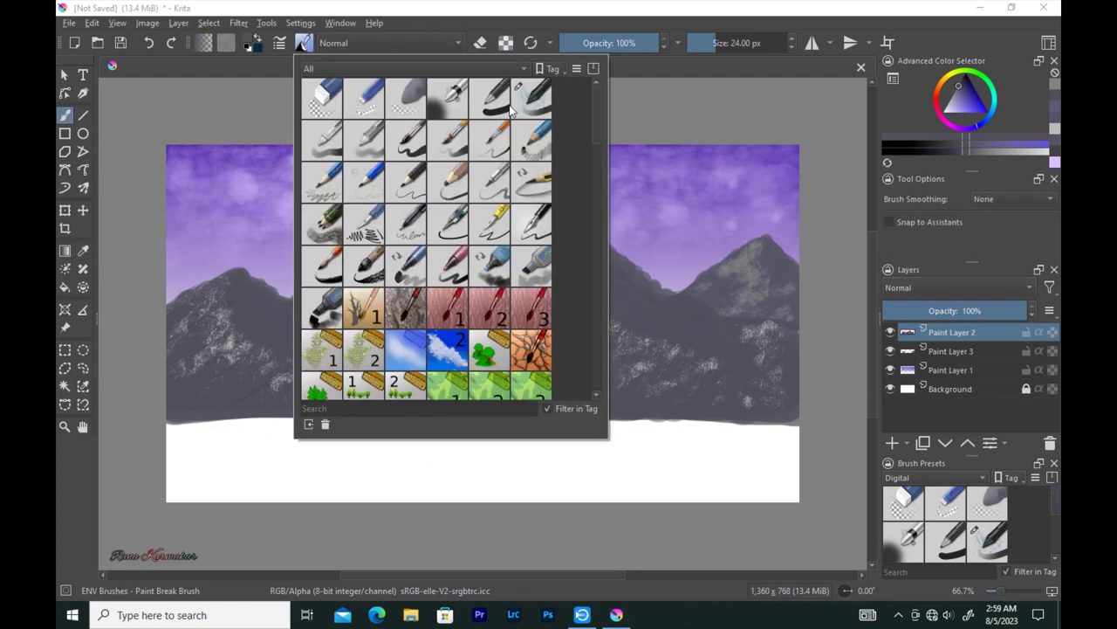
# Step: Add Paint Layer 4 and choose an ENV grass brush preset
pyautogui.click(322, 144)
pyautogui.moveTo(410, 424); pyautogui.dragTo(170, 423)
pyautogui.hotkey('ctrl', 'z')
pyautogui.click(891, 443)
pyautogui.press('F6')
pyautogui.scroll(-5, 560, 229)
pyautogui.scroll(-5, 576, 253)
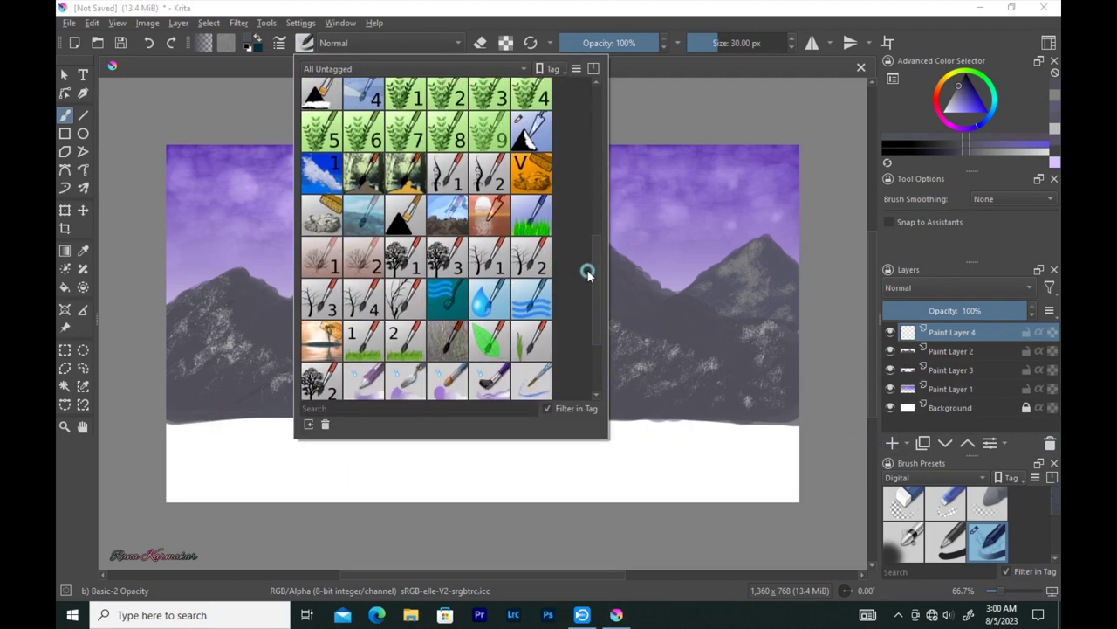
pyautogui.click(461, 106)
# Step: Give the grass brush a tree-shaped tip in the Brush Editor
pyautogui.press('F5')
pyautogui.moveTo(616, 288)
pyautogui.mouseDown()
pyautogui.moveTo(615, 229)
pyautogui.moveTo(615, 344)
pyautogui.mouseUp()
pyautogui.click(534, 272)
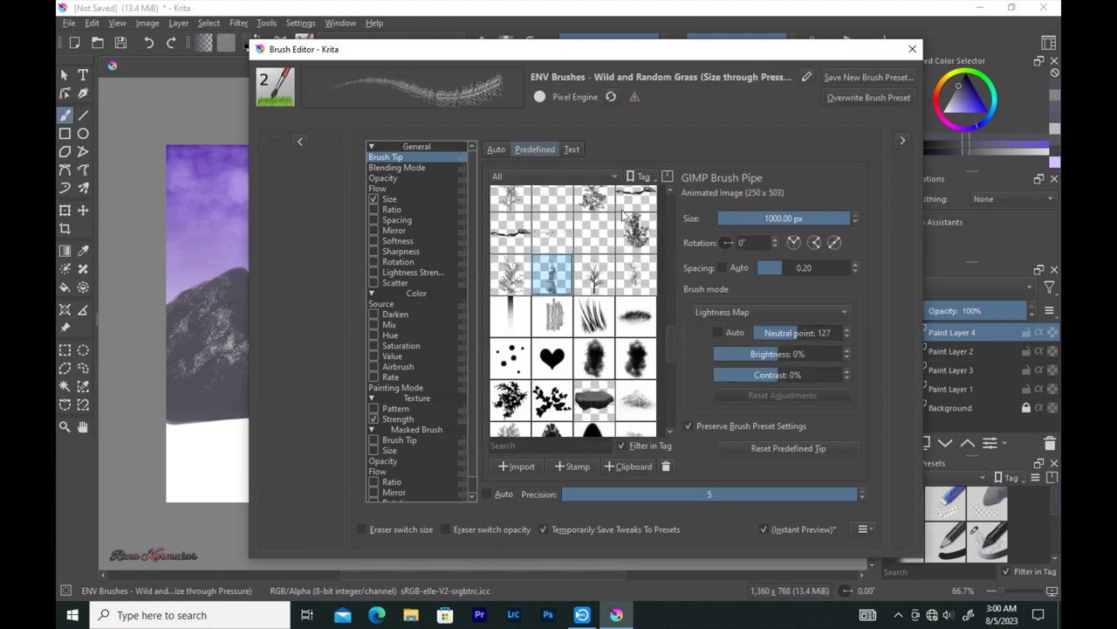
pyautogui.press('F5')
pyautogui.moveTo(171, 423); pyautogui.dragTo(336, 416)
pyautogui.hotkey('ctrl', 'z')
pyautogui.hotkey('ctrl', 'z')
pyautogui.press('F5')
pyautogui.scroll(2, 568, 314)
pyautogui.press('F5')
# Step: Paint a dark jagged treeline across the full width along the mountains' base
pyautogui.moveTo(170, 417); pyautogui.dragTo(358, 415)
pyautogui.moveTo(175, 405)
pyautogui.mouseDown()
pyautogui.moveTo(165, 389)
pyautogui.moveTo(250, 411)
pyautogui.moveTo(461, 424)
pyautogui.moveTo(769, 416)
pyautogui.mouseUp()
pyautogui.moveTo(224, 405)
pyautogui.mouseDown()
pyautogui.moveTo(314, 405)
pyautogui.moveTo(425, 424)
pyautogui.mouseUp()
pyautogui.moveTo(529, 424); pyautogui.dragTo(606, 417)
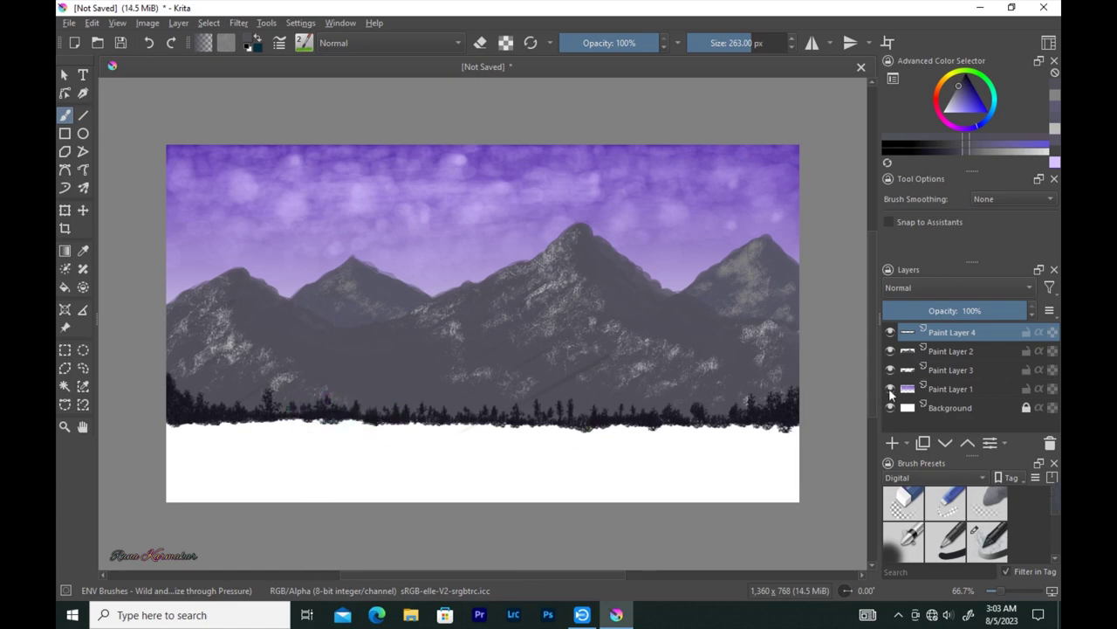
# Step: Add Paint Layer 5 and select the Basic-2 Opacity brush
pyautogui.click(892, 443)
pyautogui.click(303, 43)
pyautogui.click(384, 50)
pyautogui.click(592, 394)
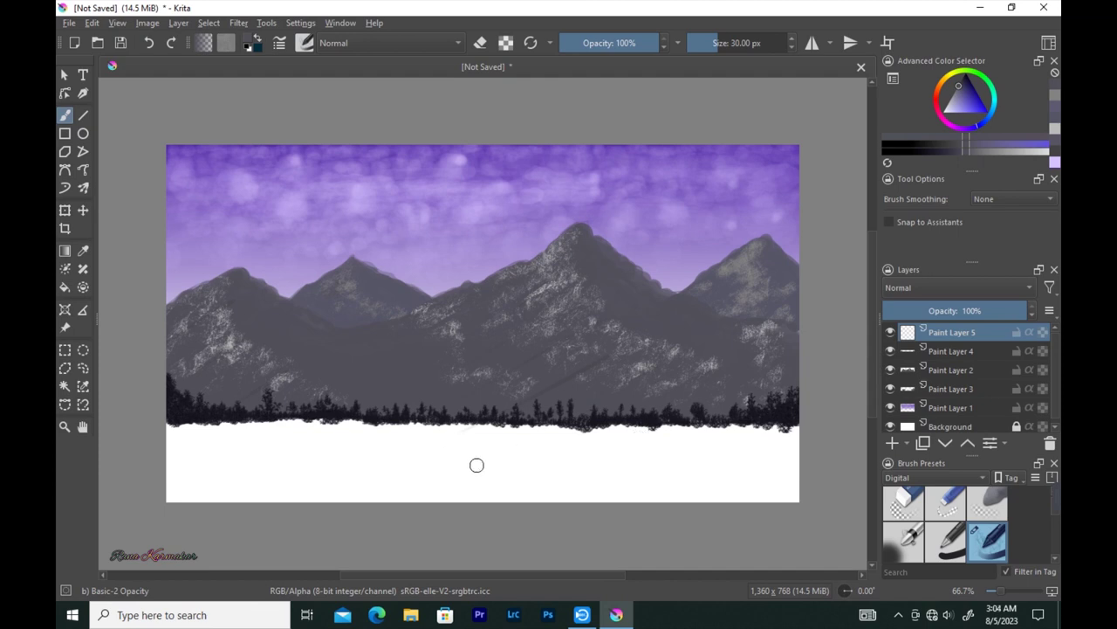
# Step: Draw a circle outline in the upper-left sky and pick an olive yellow
pyautogui.click(83, 133)
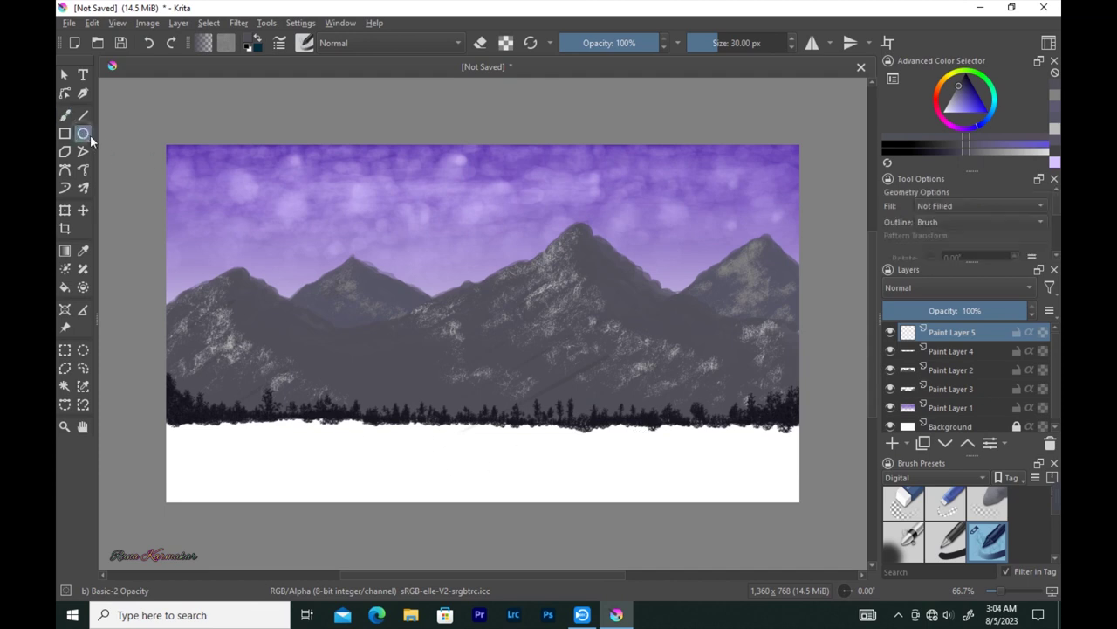
pyautogui.moveTo(237, 206); pyautogui.dragTo(192, 159)
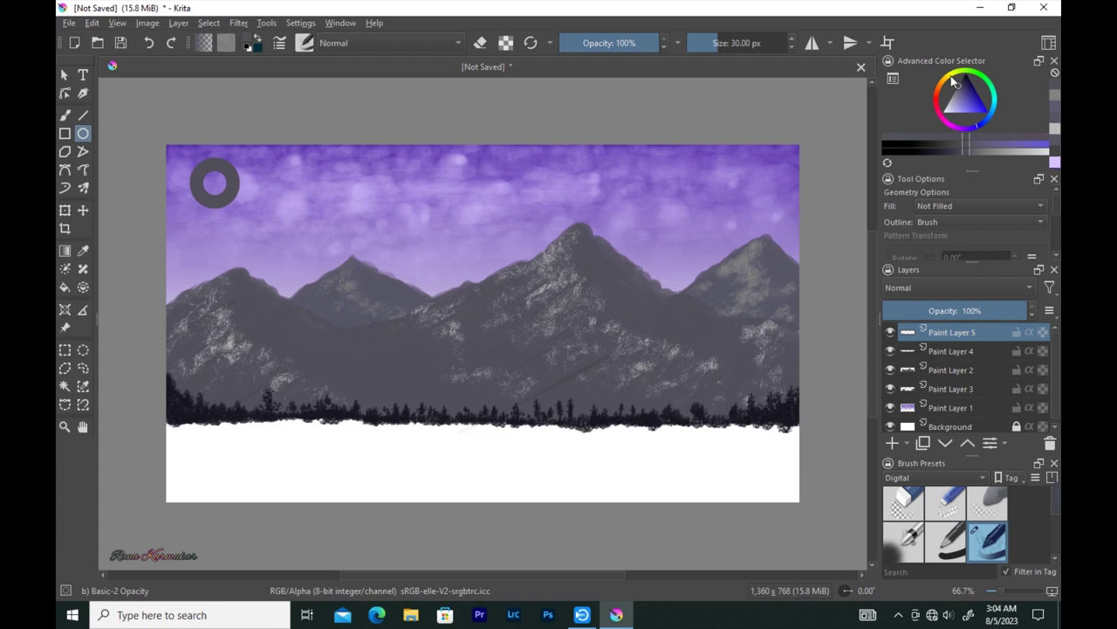
pyautogui.click(955, 81)
pyautogui.moveTo(969, 88); pyautogui.dragTo(972, 92)
pyautogui.moveTo(978, 145)
pyautogui.mouseDown()
pyautogui.moveTo(998, 145)
pyautogui.moveTo(965, 144)
pyautogui.mouseUp()
# Step: Fill the circle solid yellow to form the moon disc
pyautogui.press('f')
pyautogui.click(211, 183)
pyautogui.click(65, 114)
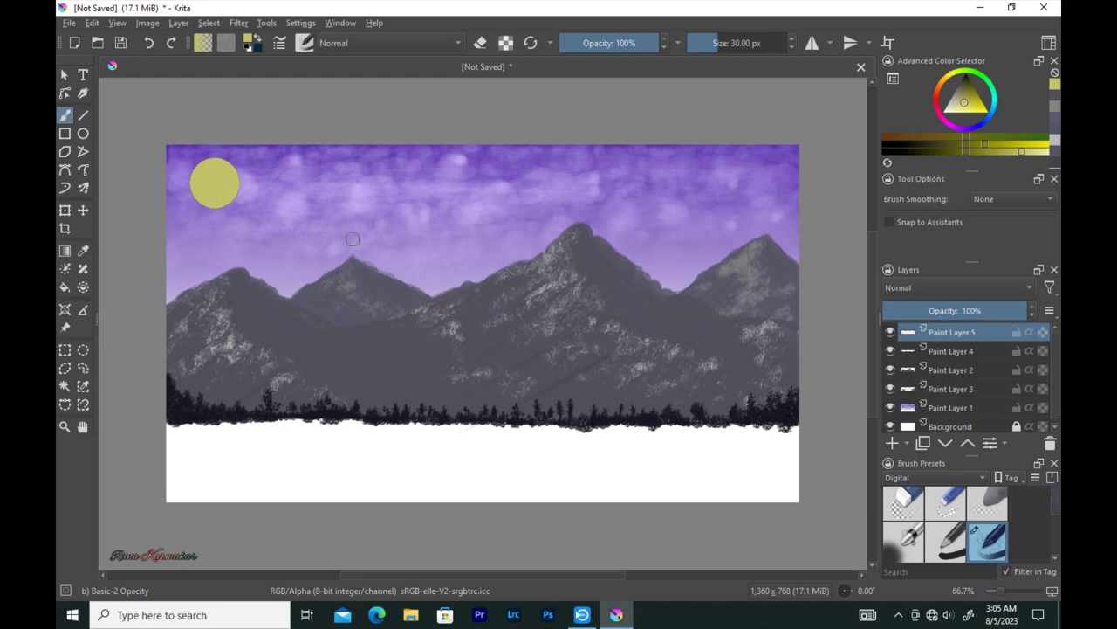
pyautogui.click(305, 42)
pyautogui.scroll(-5, 454, 244)
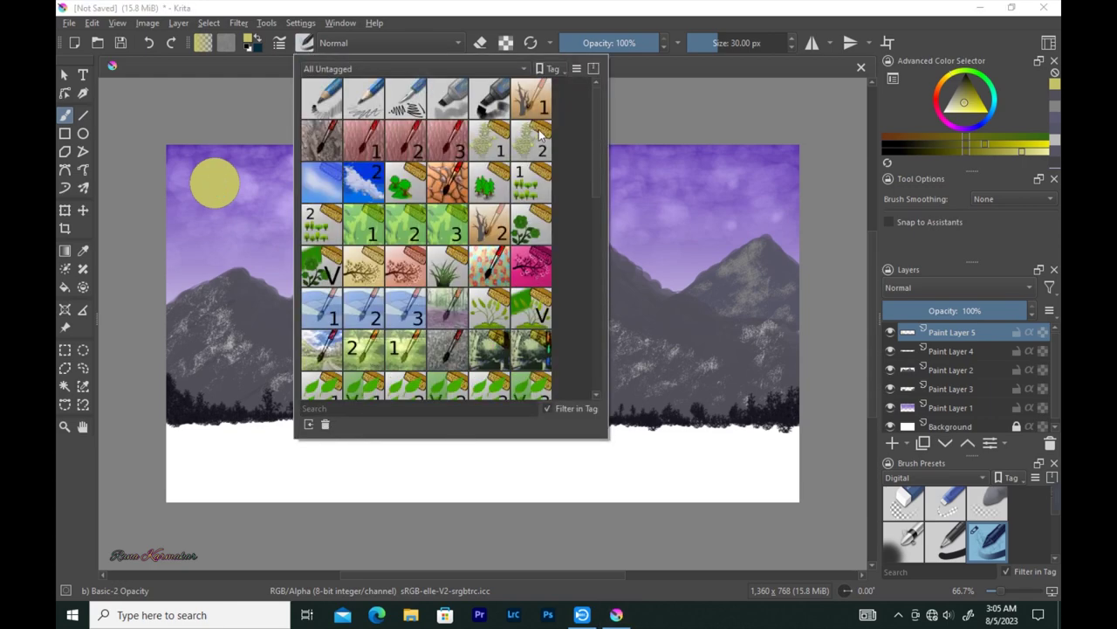
# Step: Select the Paint Break Brush preset and pick a new colour for texturing the moon
pyautogui.scroll(-5, 454, 244)
pyautogui.click(531, 232)
pyautogui.click(279, 43)
pyautogui.click(246, 120)
pyautogui.click(964, 145)
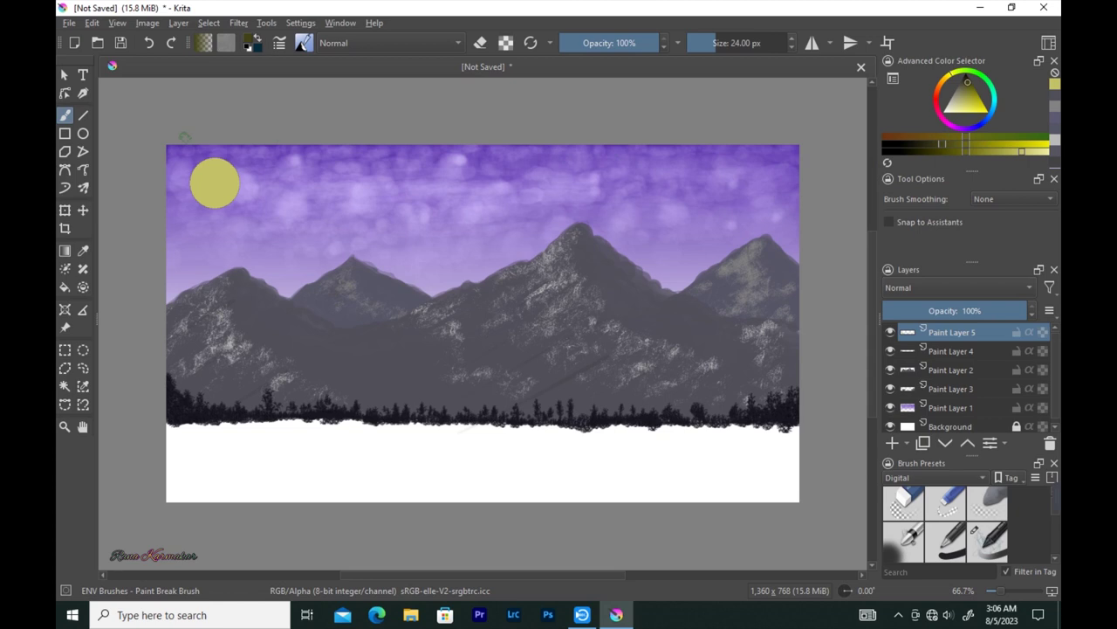
# Step: Dab dark and light speckles over the moon with a 32 px brush, then select Paint Layer 1
pyautogui.keyDown('ctrl'); pyautogui.click(226, 190); pyautogui.keyUp('ctrl')
pyautogui.moveTo(215, 169); pyautogui.dragTo(236, 170)
pyautogui.click(209, 171)
pyautogui.press('[')
pyautogui.click(220, 178)
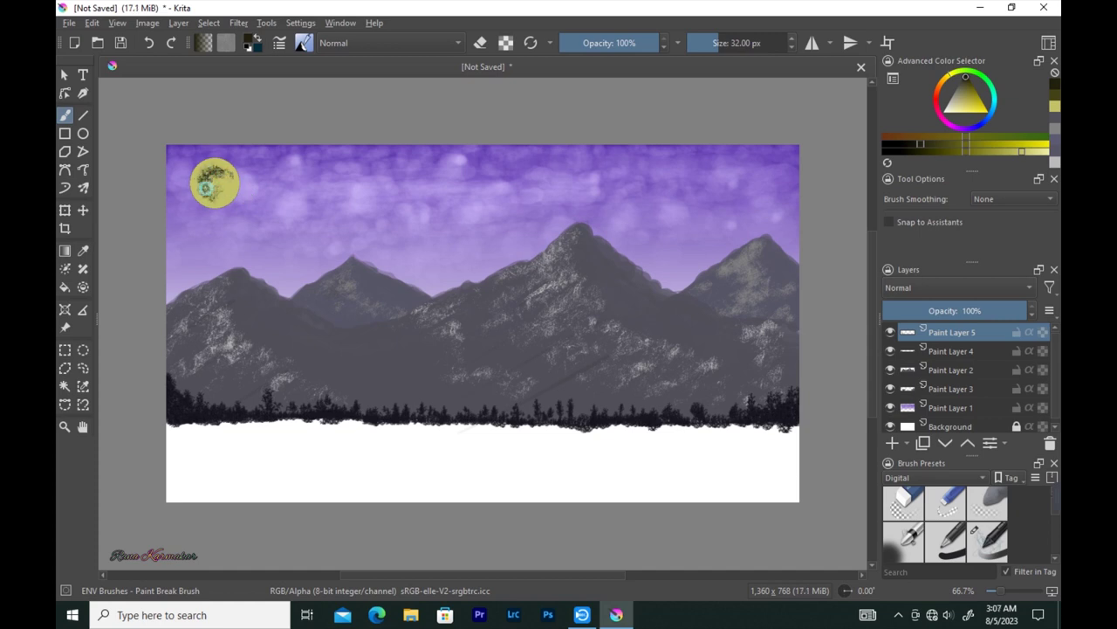
pyautogui.keyDown('ctrl'); pyautogui.click(209, 179); pyautogui.keyUp('ctrl')
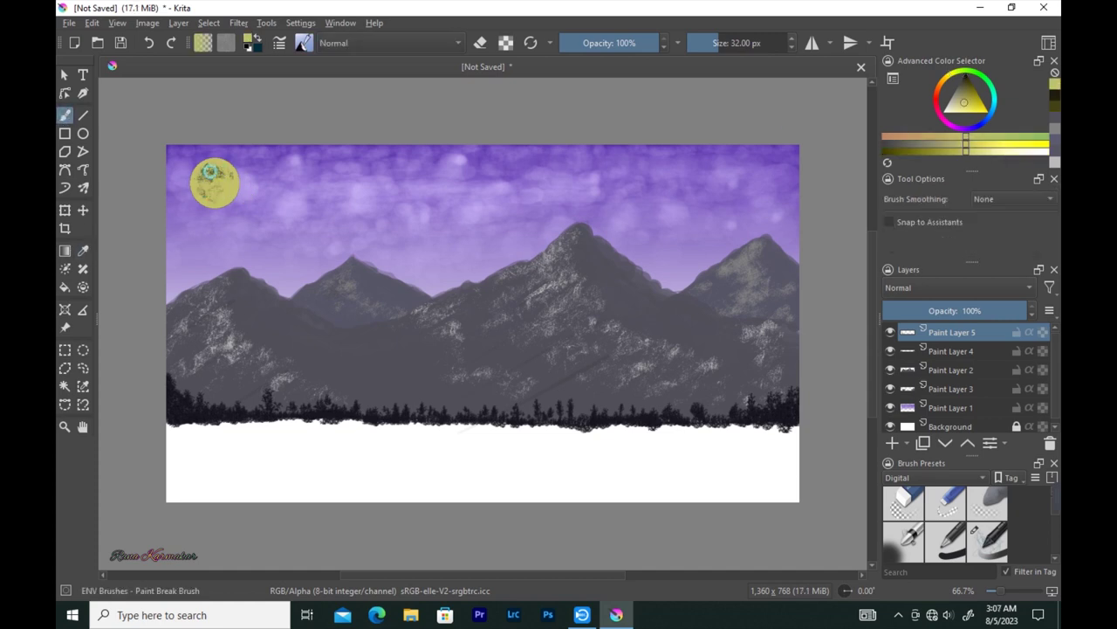
pyautogui.click(985, 410)
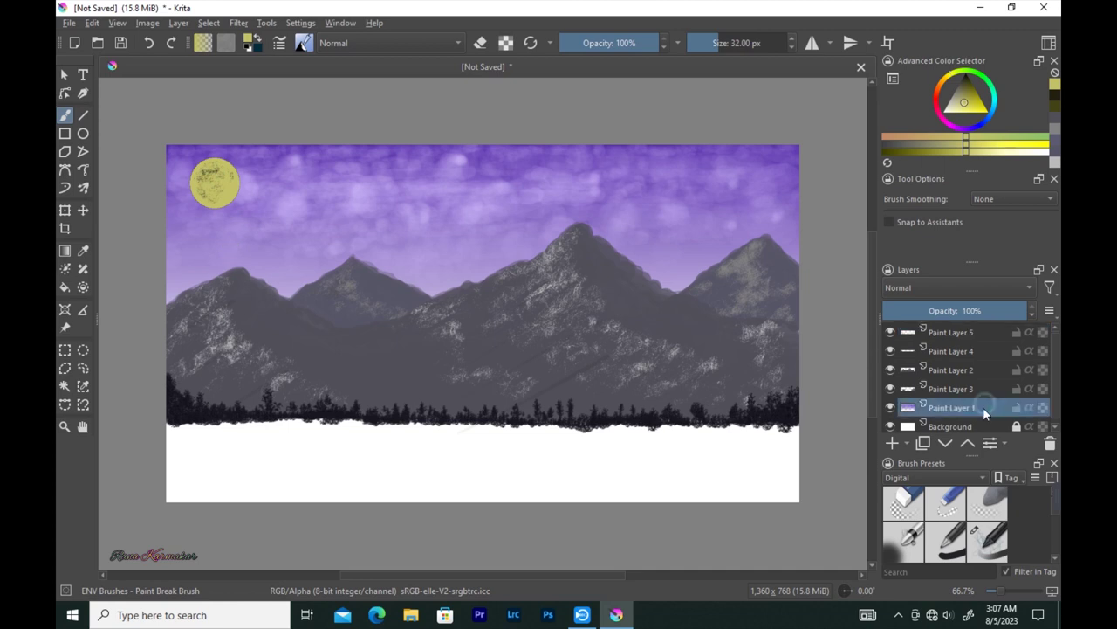
# Step: Fill the bottom lake area with a white-to-purple gradient
pyautogui.click(65, 250)
pyautogui.moveTo(469, 398); pyautogui.dragTo(441, 408)
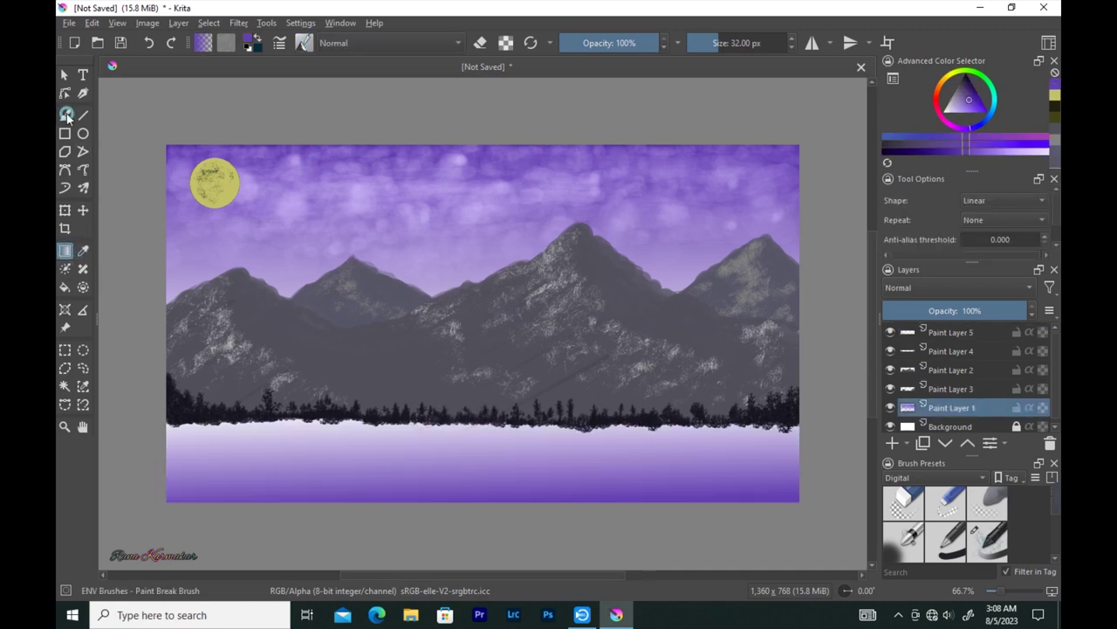
pyautogui.click(67, 116)
# Step: Rename Paint Layer 5 to 'moon' and add a new empty layer above it
pyautogui.click(989, 332)
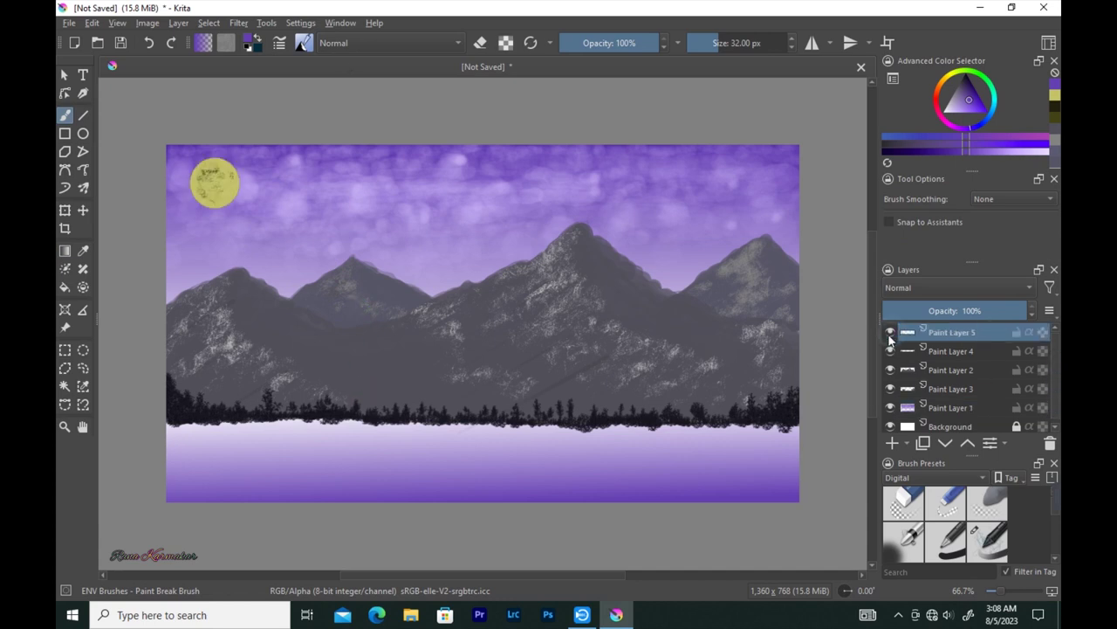
pyautogui.click(865, 494)
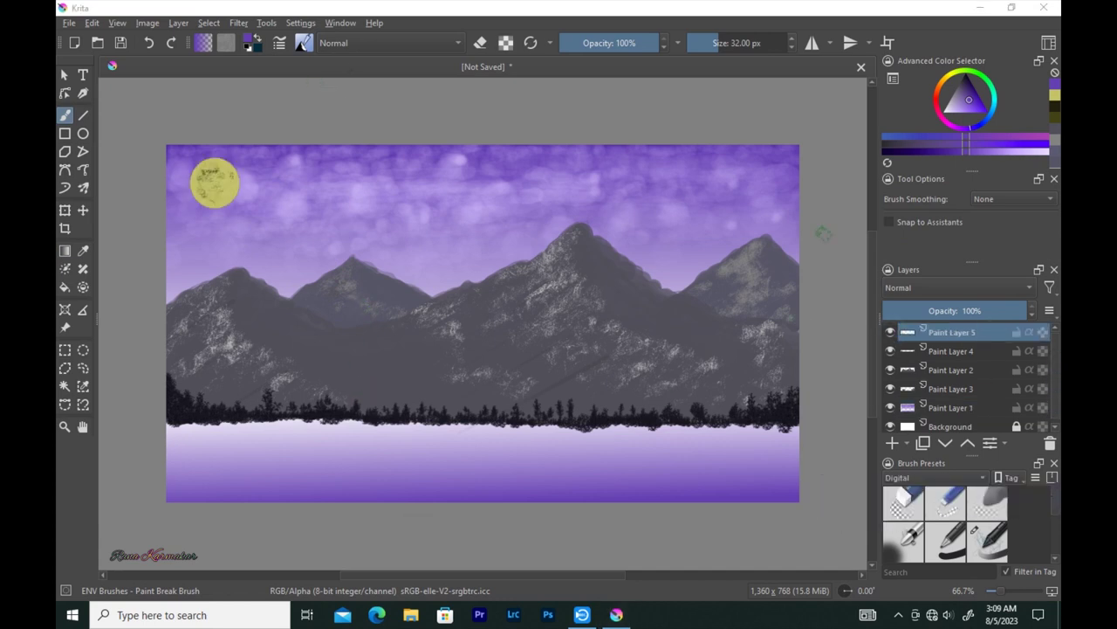
pyautogui.doubleClick(952, 332)
pyautogui.write('moon')
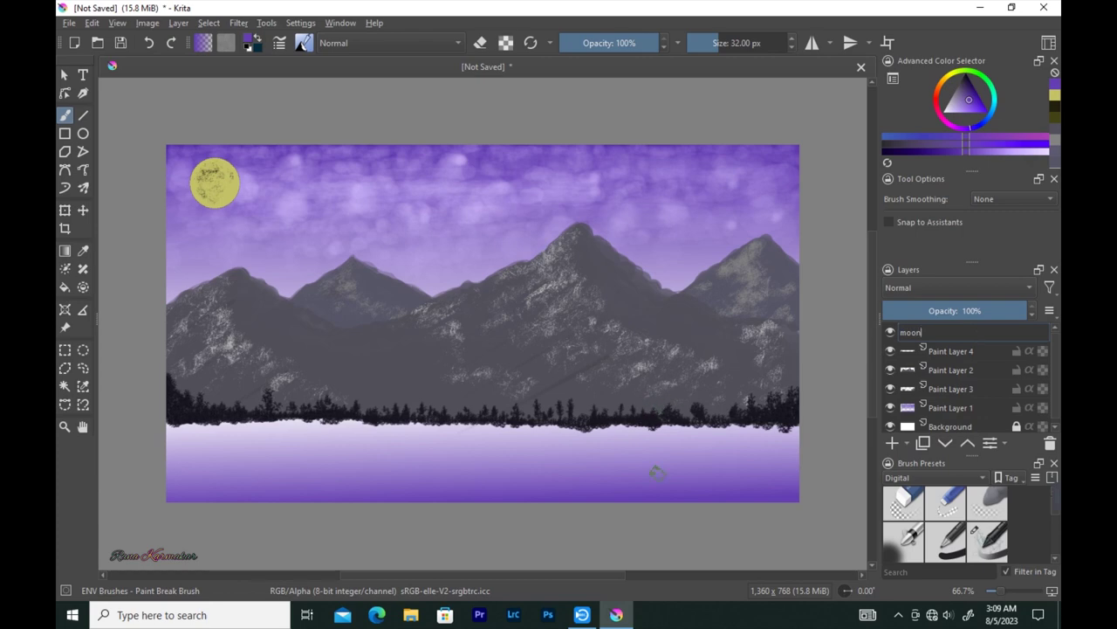
pyautogui.click(890, 444)
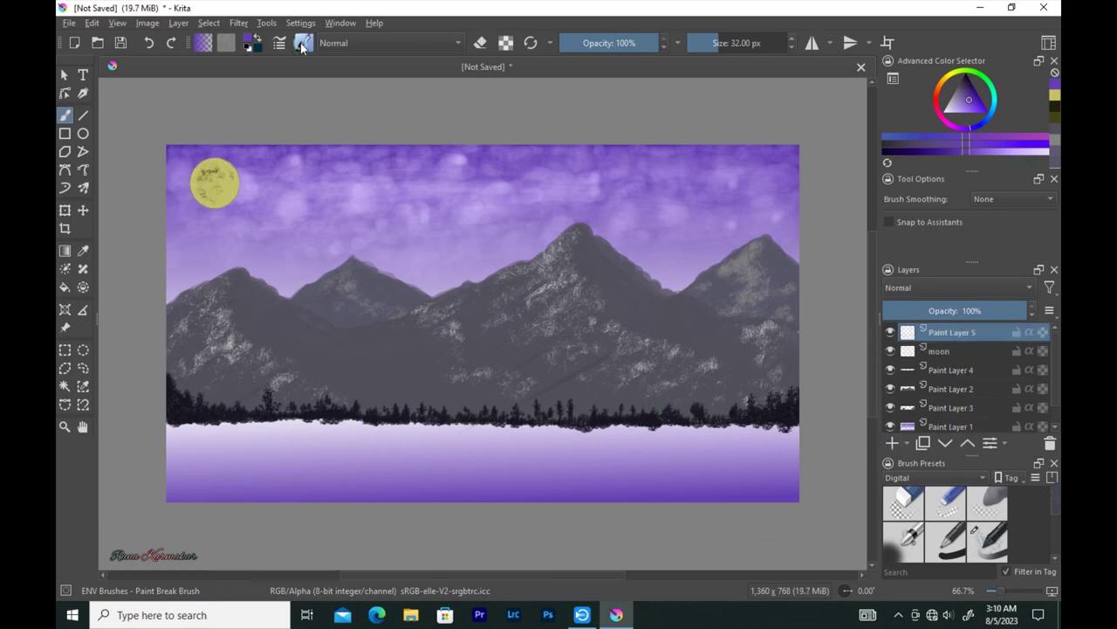
# Step: Select the Basic-2 Opacity brush at 16 px with a dark purple colour
pyautogui.click(301, 46)
pyautogui.click(507, 54)
pyautogui.click(530, 98)
pyautogui.press('[')
pyautogui.press('[')
pyautogui.press('[')
pyautogui.click(965, 83)
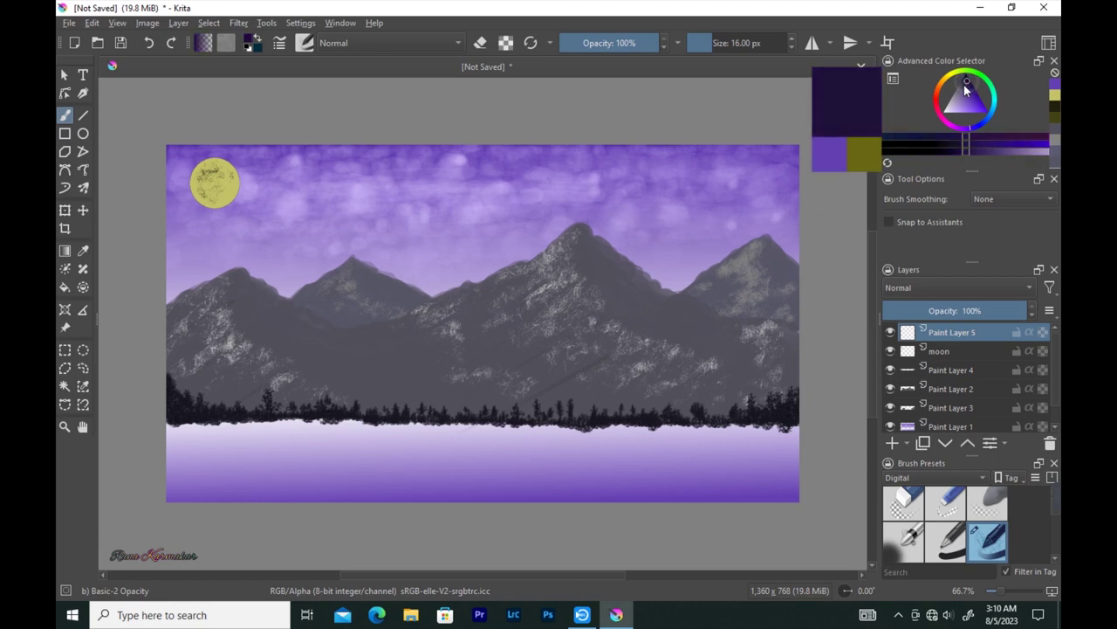
# Step: Paint short dark strokes and long straight horizontal lines across the lake
pyautogui.moveTo(297, 453); pyautogui.dragTo(328, 447)
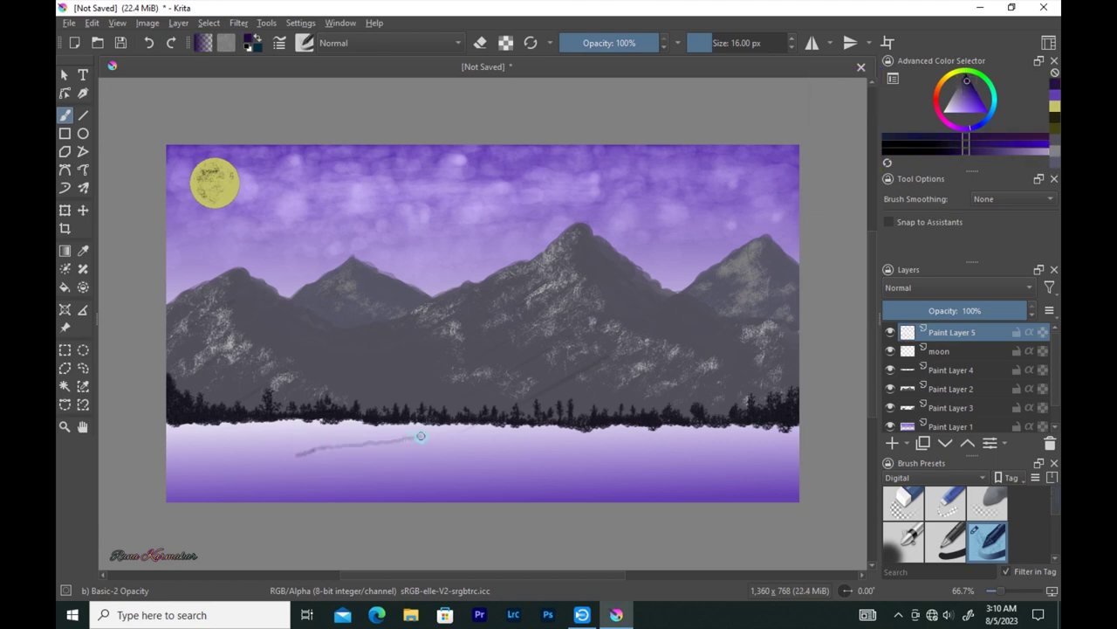
pyautogui.moveTo(553, 425); pyautogui.dragTo(646, 425)
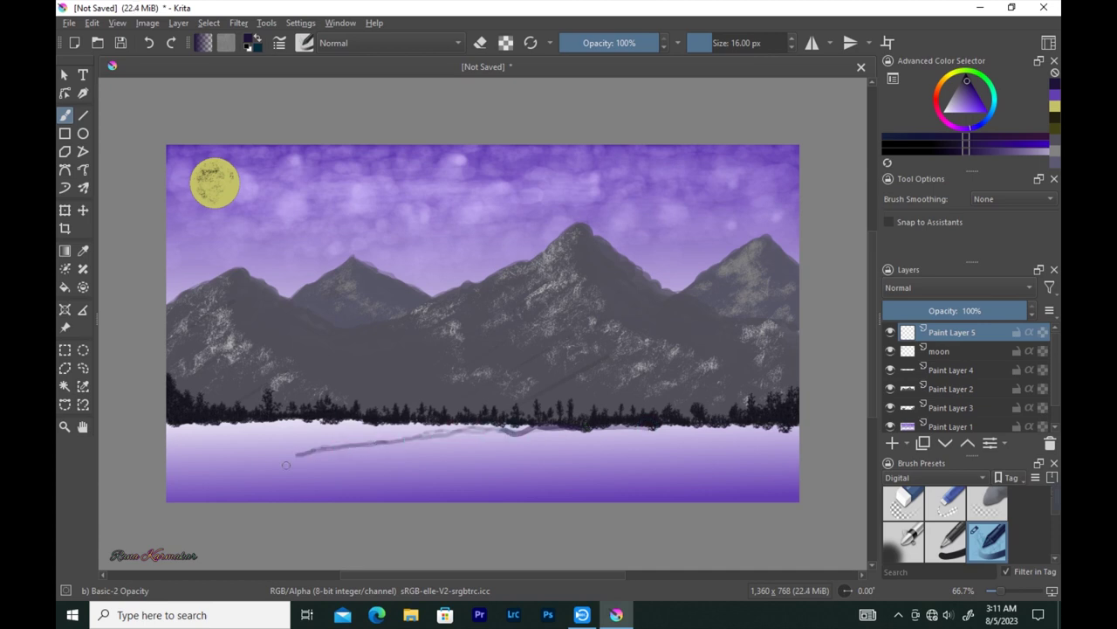
pyautogui.press('v')
pyautogui.moveTo(287, 461); pyautogui.dragTo(789, 461)
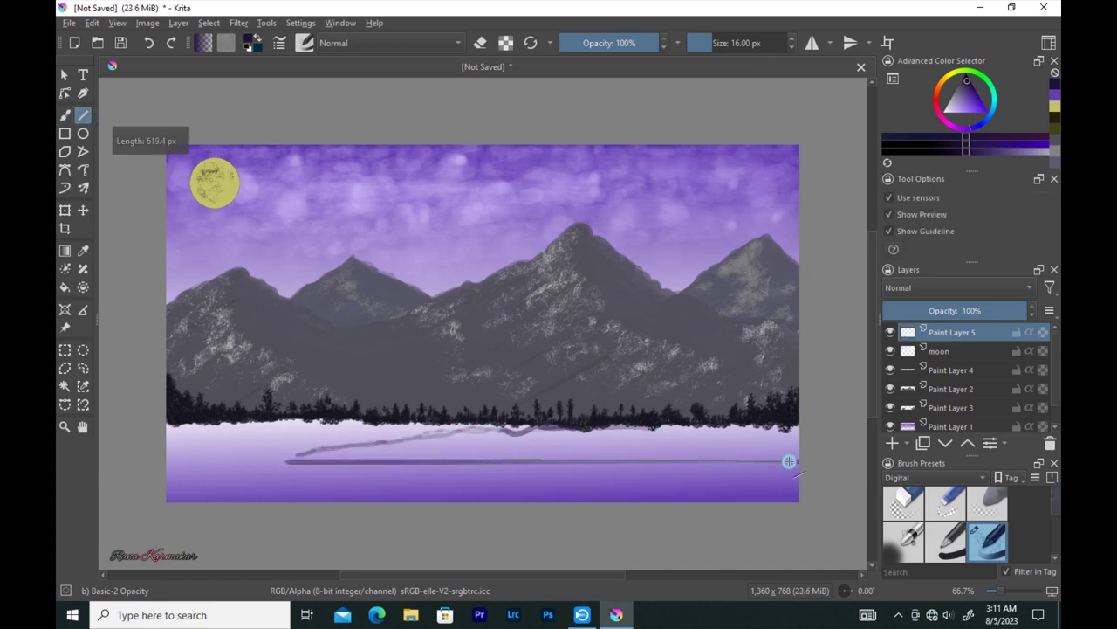
pyautogui.moveTo(297, 454); pyautogui.dragTo(524, 454)
pyautogui.moveTo(428, 446); pyautogui.dragTo(549, 449)
# Step: Paint thick diagonal reflection strokes on the lake in a darker purple
pyautogui.click(64, 114)
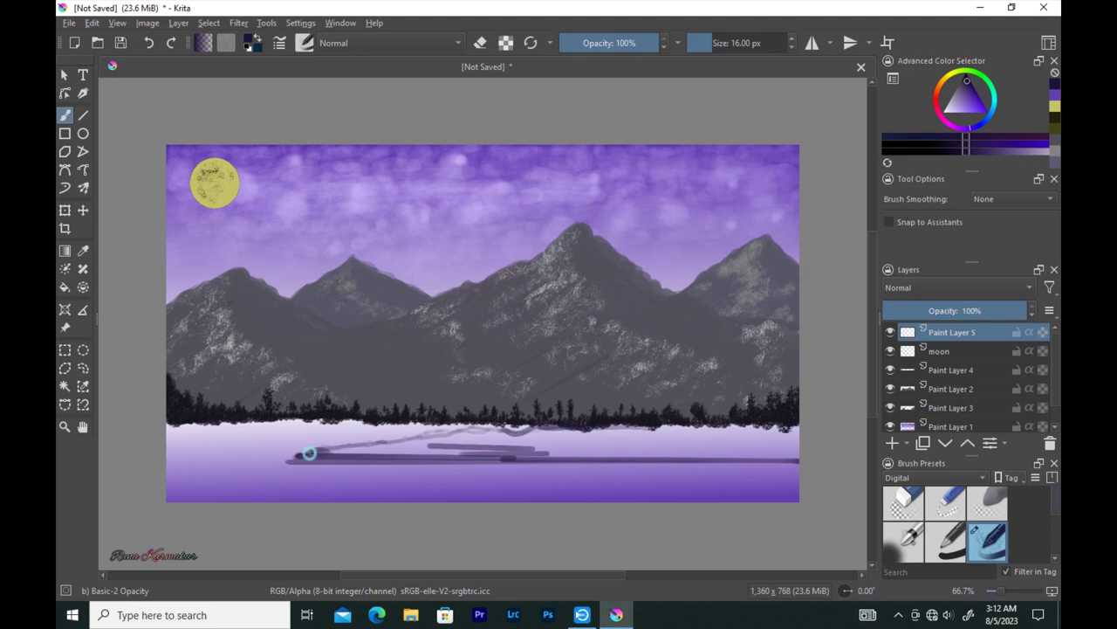
pyautogui.click(940, 142)
pyautogui.moveTo(288, 460); pyautogui.dragTo(489, 428)
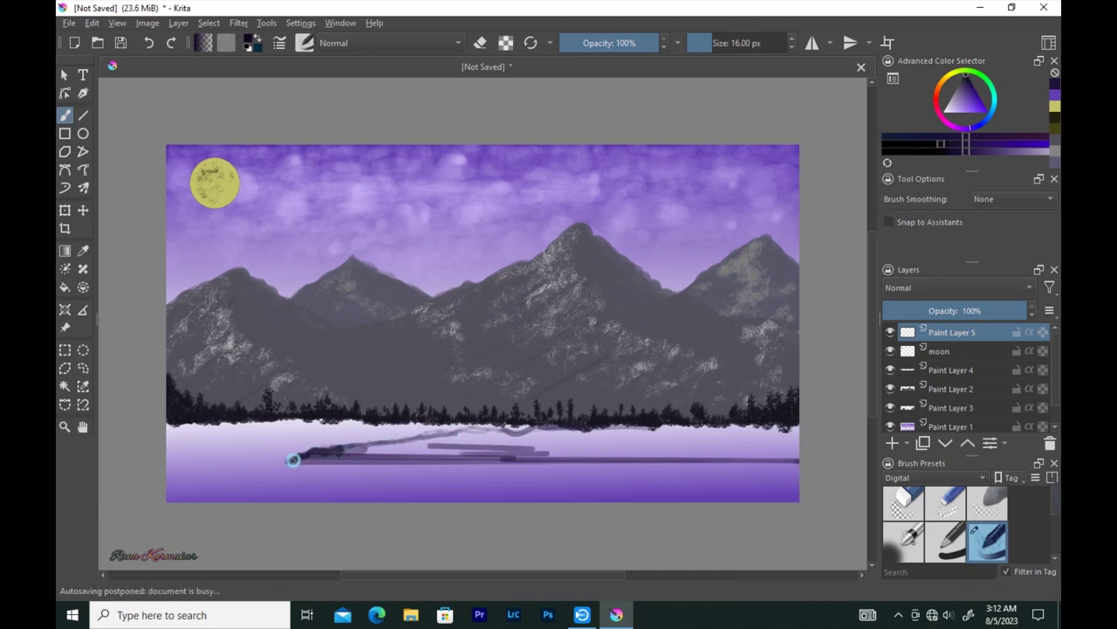
pyautogui.moveTo(299, 458)
pyautogui.mouseDown()
pyautogui.moveTo(509, 437)
pyautogui.moveTo(328, 454)
pyautogui.moveTo(472, 429)
pyautogui.mouseUp()
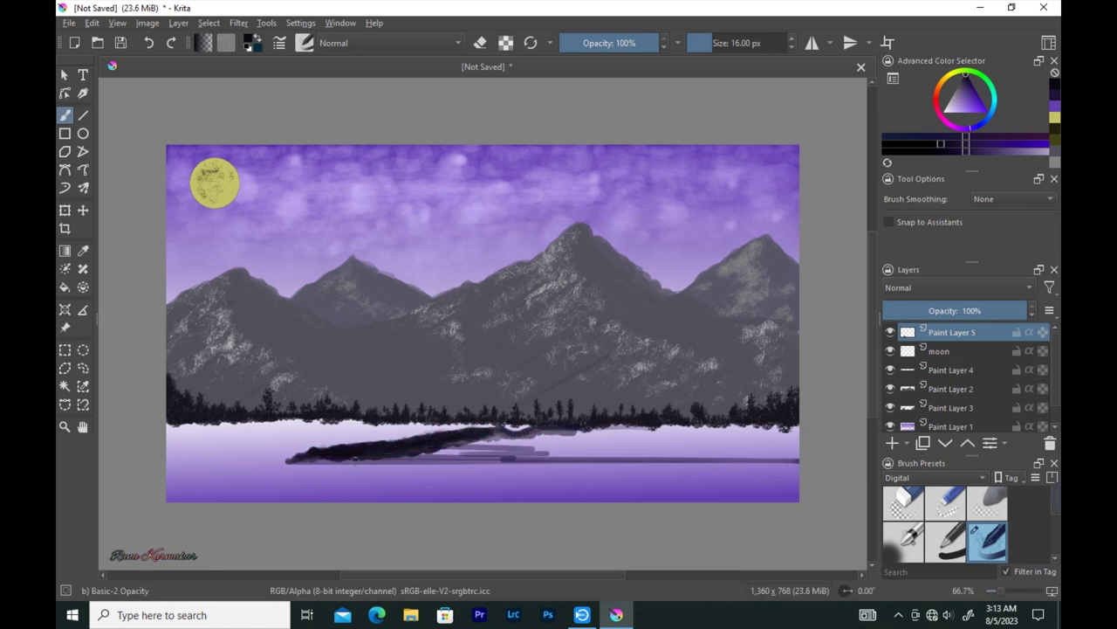
pyautogui.moveTo(436, 456)
pyautogui.mouseDown()
pyautogui.moveTo(364, 454)
pyautogui.moveTo(434, 451)
pyautogui.moveTo(417, 454)
pyautogui.mouseUp()
pyautogui.moveTo(495, 453)
pyautogui.mouseDown()
pyautogui.moveTo(518, 444)
pyautogui.moveTo(490, 456)
pyautogui.mouseUp()
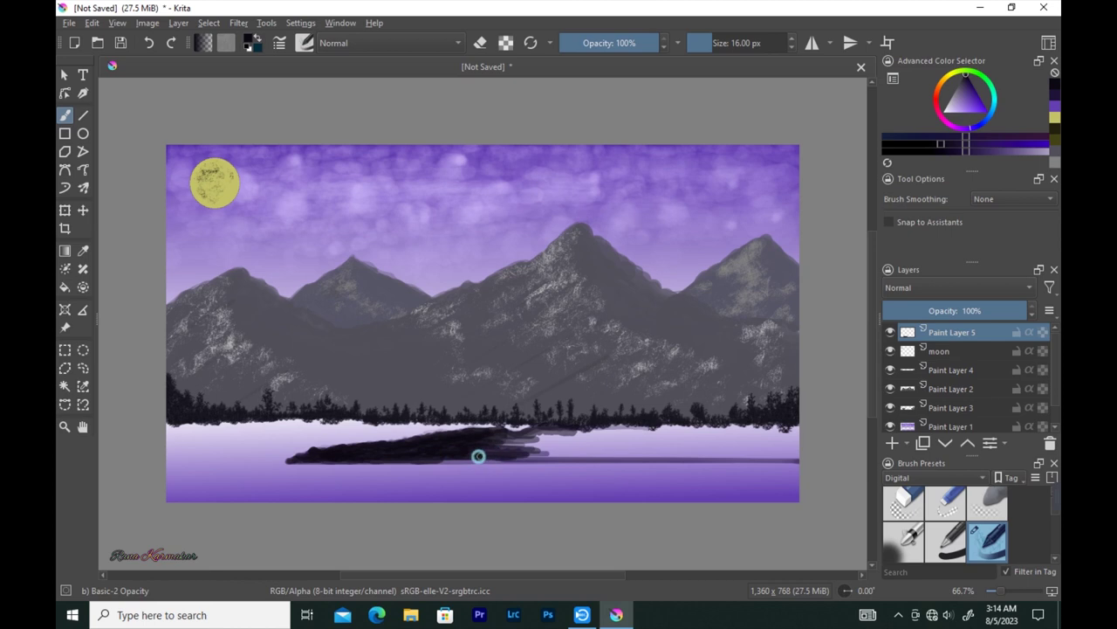
pyautogui.scroll(-2, 613, 394)
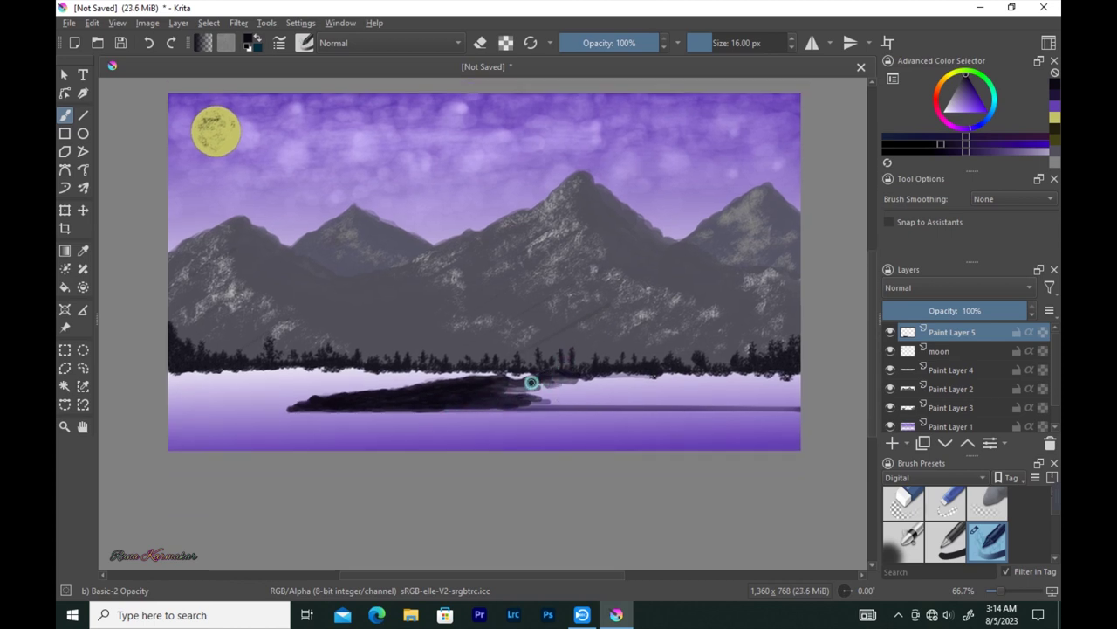
# Step: Extend and thicken the dark reflection band toward the right shoreline
pyautogui.moveTo(513, 388); pyautogui.dragTo(685, 375)
pyautogui.moveTo(555, 402); pyautogui.dragTo(698, 379)
pyautogui.moveTo(575, 377)
pyautogui.mouseDown()
pyautogui.moveTo(792, 361)
pyautogui.moveTo(642, 384)
pyautogui.mouseUp()
pyautogui.moveTo(546, 385)
pyautogui.mouseDown()
pyautogui.moveTo(656, 394)
pyautogui.moveTo(568, 392)
pyautogui.moveTo(606, 402)
pyautogui.moveTo(725, 380)
pyautogui.mouseUp()
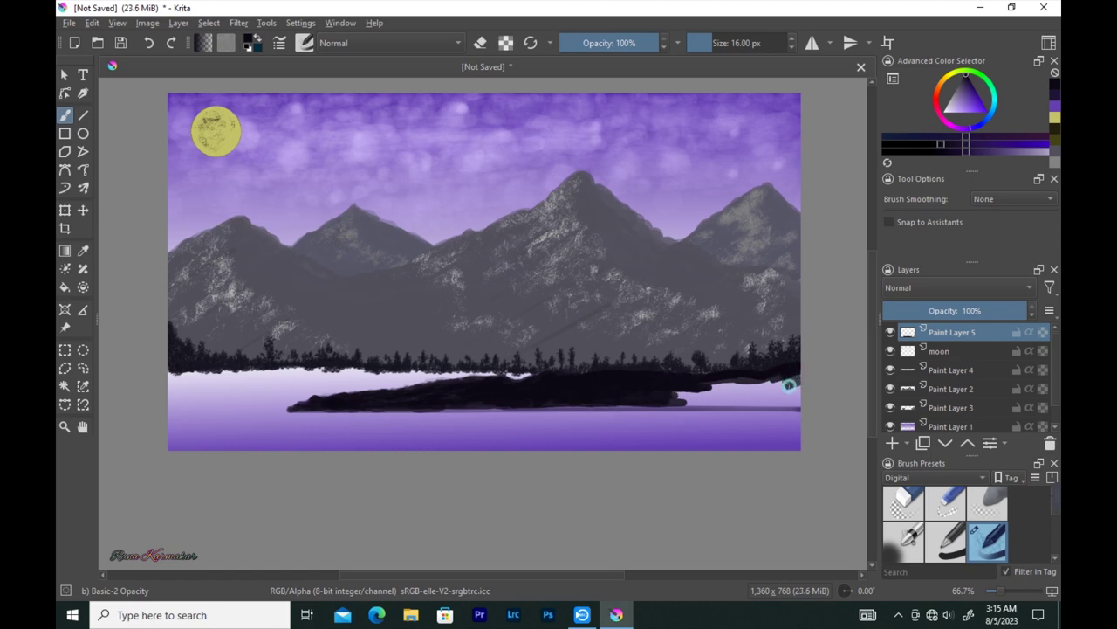
pyautogui.moveTo(795, 402)
pyautogui.mouseDown()
pyautogui.moveTo(748, 379)
pyautogui.moveTo(773, 382)
pyautogui.moveTo(721, 387)
pyautogui.moveTo(783, 392)
pyautogui.moveTo(695, 405)
pyautogui.moveTo(800, 381)
pyautogui.moveTo(706, 398)
pyautogui.mouseUp()
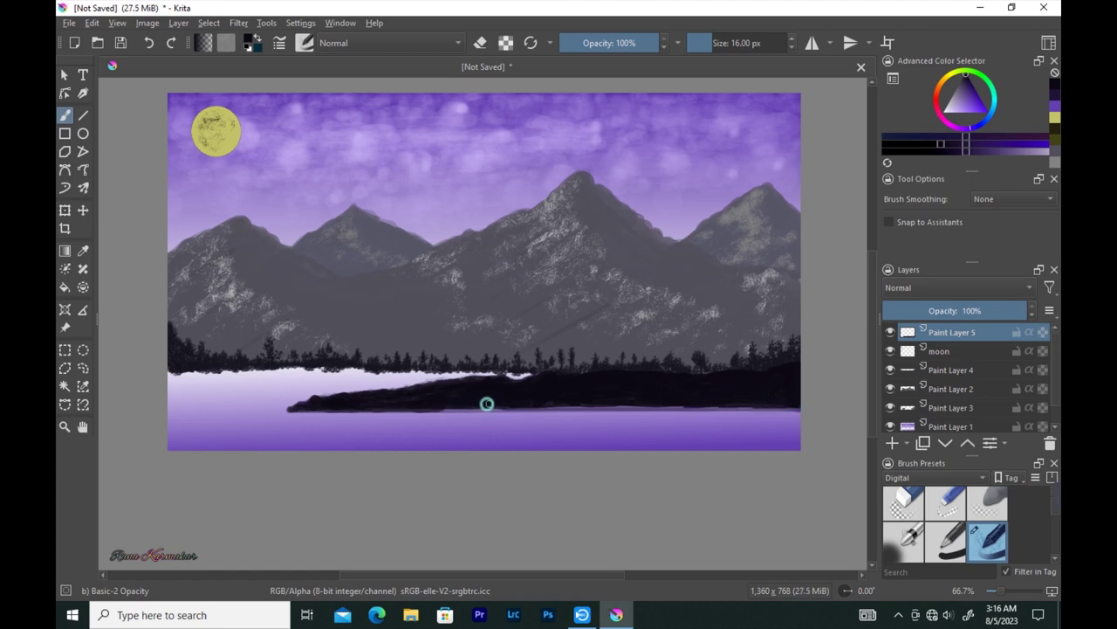
pyautogui.moveTo(379, 405); pyautogui.dragTo(451, 405)
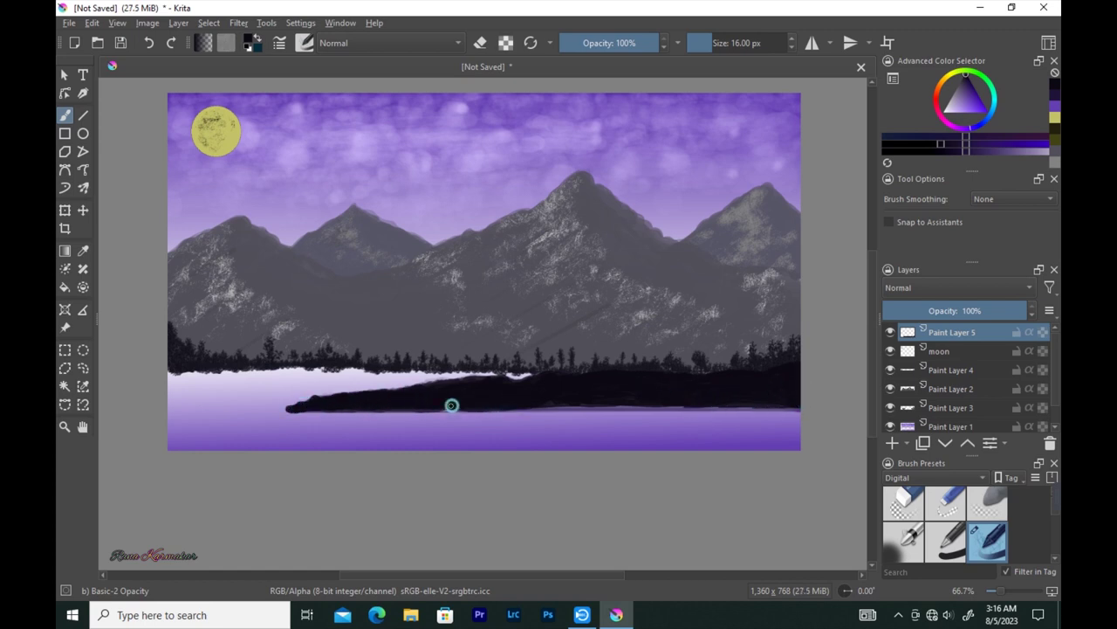
pyautogui.moveTo(595, 405); pyautogui.dragTo(777, 407)
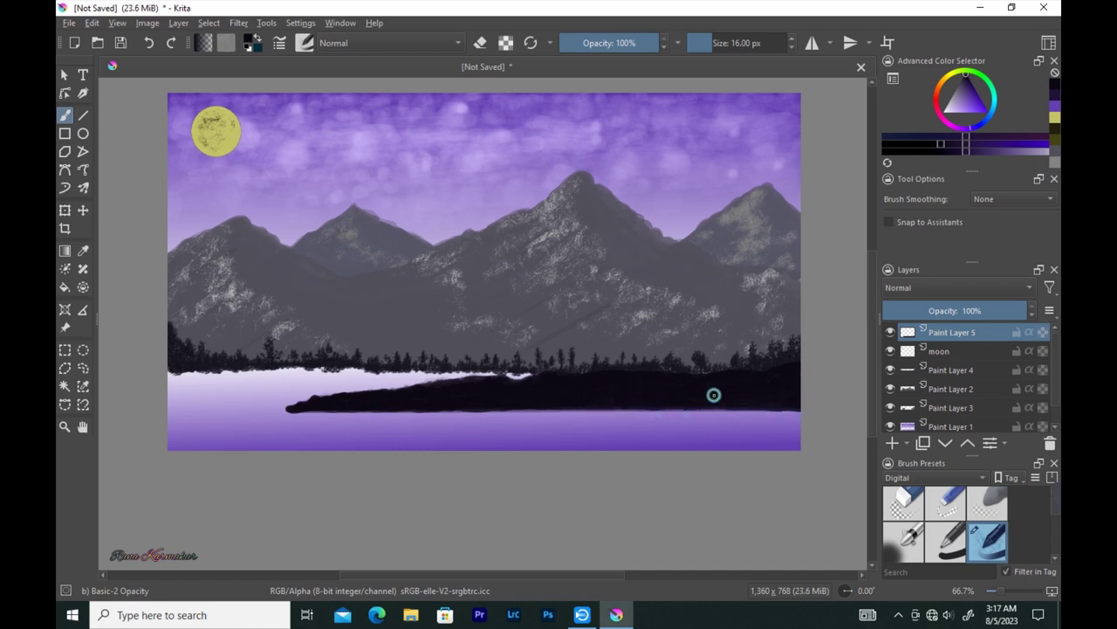
pyautogui.moveTo(413, 431); pyautogui.dragTo(525, 409)
# Step: Add a second, lower dark land spit using a long straight line and 30 px and 24 px strokes
pyautogui.press('v')
pyautogui.moveTo(377, 434); pyautogui.dragTo(845, 436)
pyautogui.moveTo(416, 428)
pyautogui.mouseDown()
pyautogui.moveTo(533, 407)
pyautogui.moveTo(471, 424)
pyautogui.moveTo(542, 415)
pyautogui.moveTo(423, 433)
pyautogui.moveTo(568, 413)
pyautogui.mouseUp()
pyautogui.press(']')
pyautogui.moveTo(498, 431)
pyautogui.mouseDown()
pyautogui.moveTo(512, 412)
pyautogui.moveTo(715, 419)
pyautogui.moveTo(592, 425)
pyautogui.moveTo(626, 410)
pyautogui.moveTo(791, 419)
pyautogui.moveTo(693, 427)
pyautogui.moveTo(755, 398)
pyautogui.mouseUp()
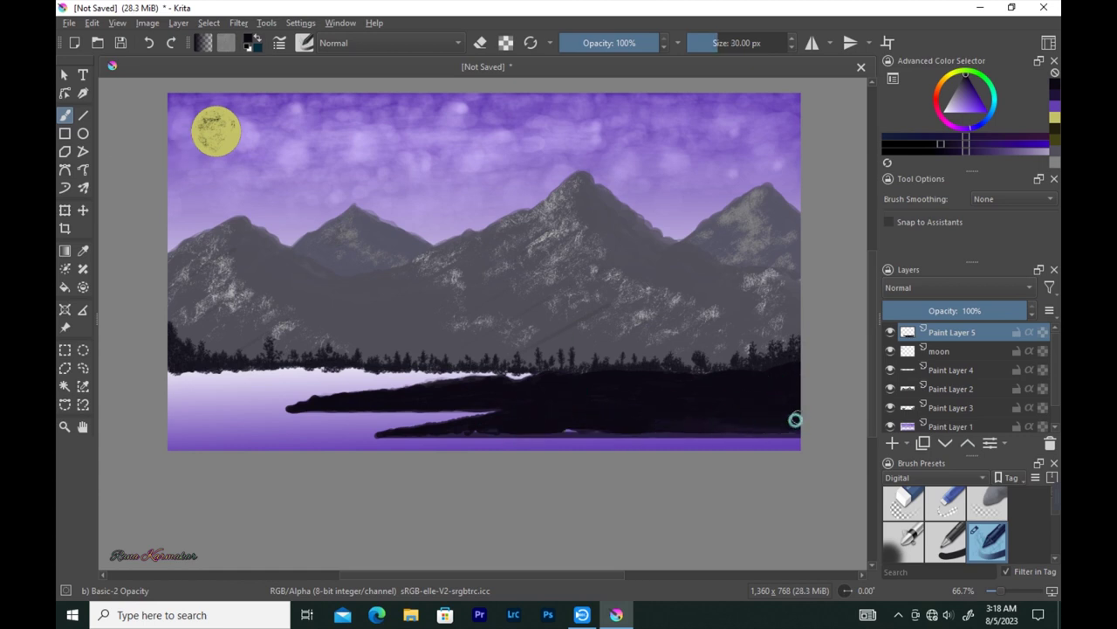
pyautogui.moveTo(562, 427); pyautogui.dragTo(649, 428)
pyautogui.press('[')
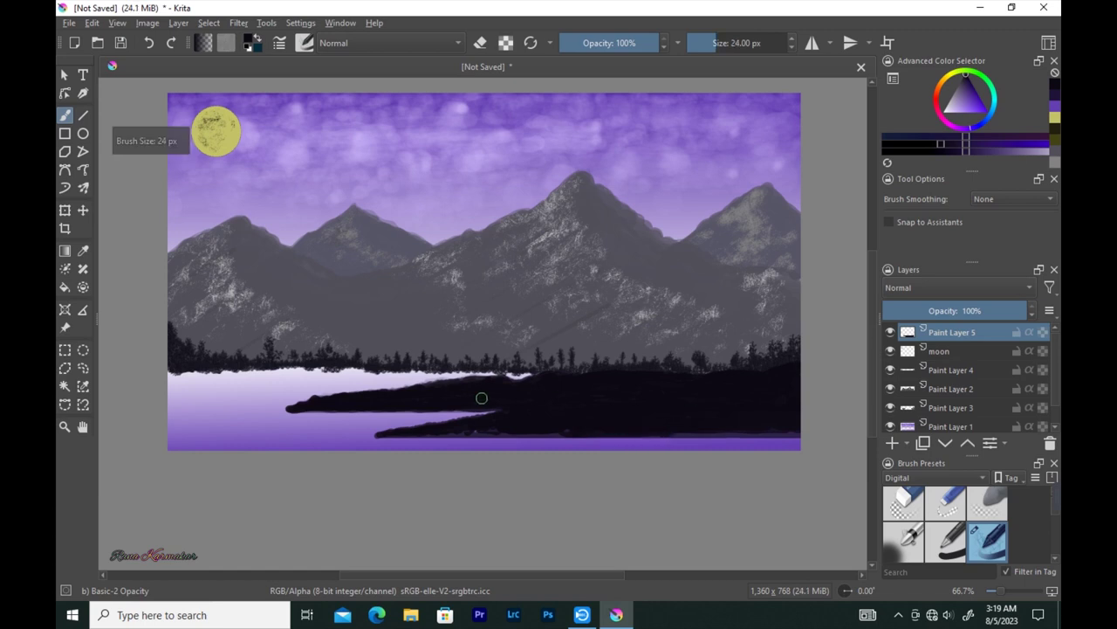
pyautogui.moveTo(454, 430); pyautogui.dragTo(560, 432)
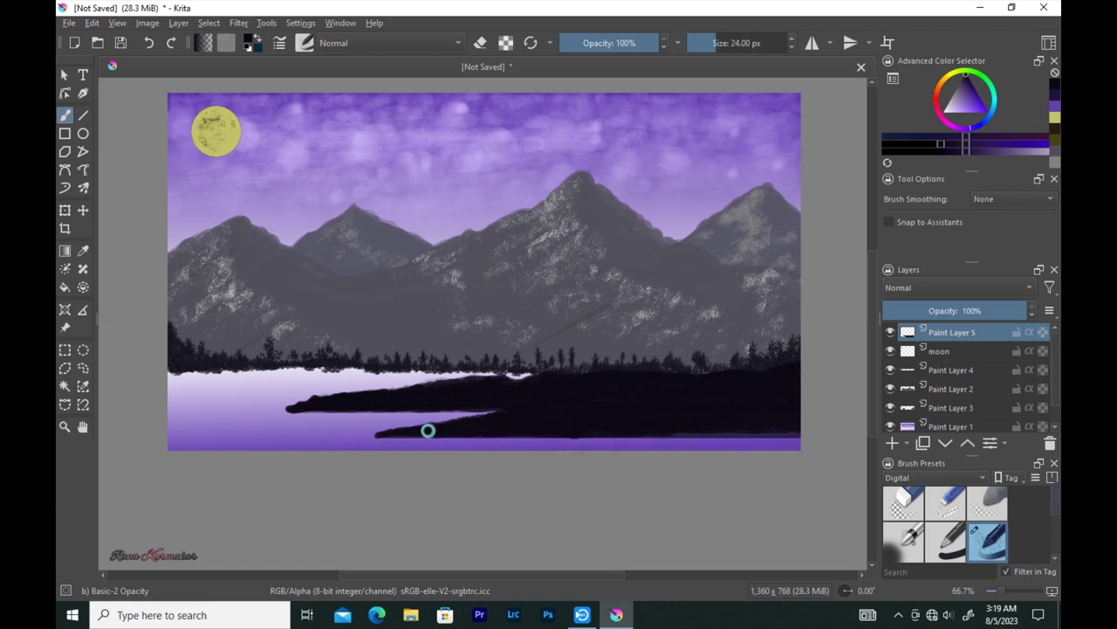
pyautogui.moveTo(718, 432); pyautogui.dragTo(692, 413)
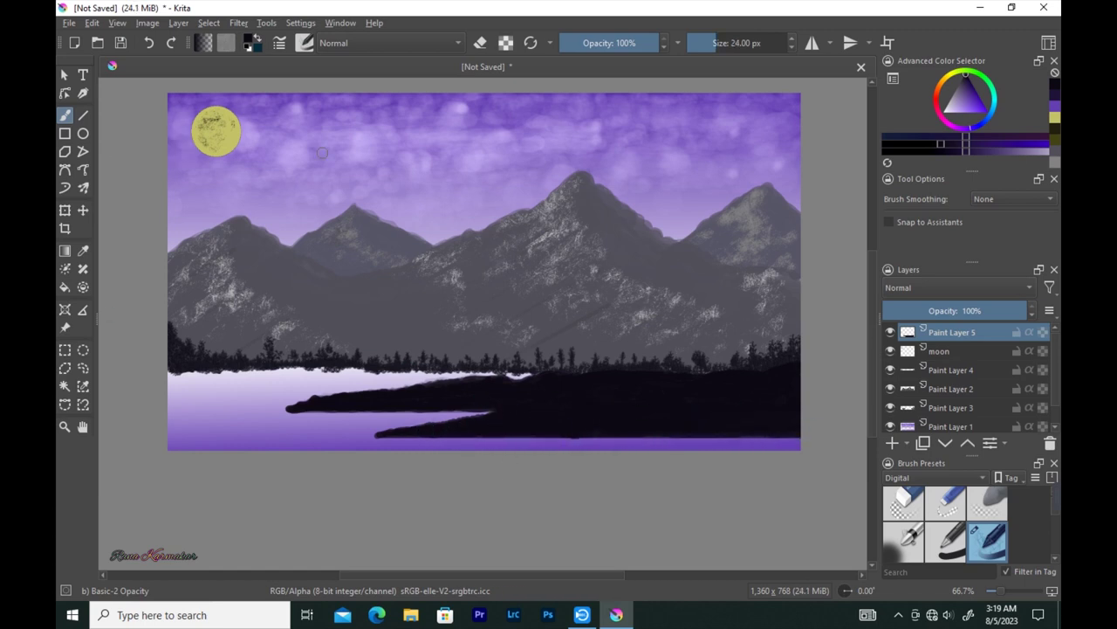
# Step: Sample the moon's yellow, darken it, and select the ENV Paint Break Brush preset
pyautogui.press('p')
pyautogui.click(237, 139)
pyautogui.moveTo(967, 101); pyautogui.dragTo(967, 88)
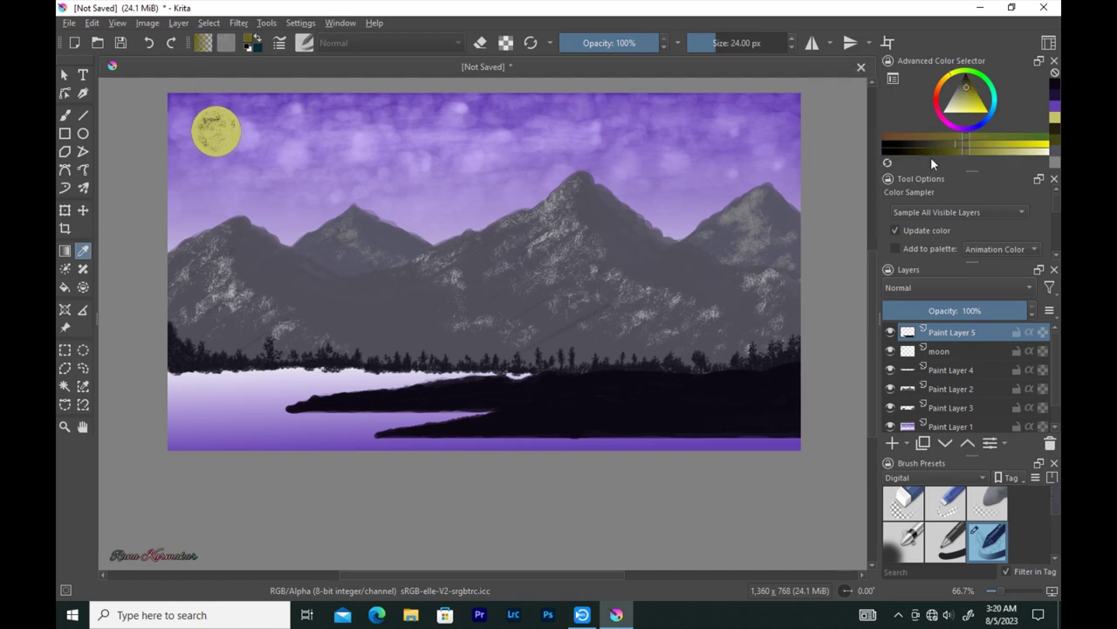
pyautogui.click(64, 114)
pyautogui.click(305, 42)
pyautogui.scroll(-5, 489, 219)
pyautogui.scroll(-5, 420, 244)
pyautogui.scroll(-5, 356, 267)
pyautogui.click(533, 385)
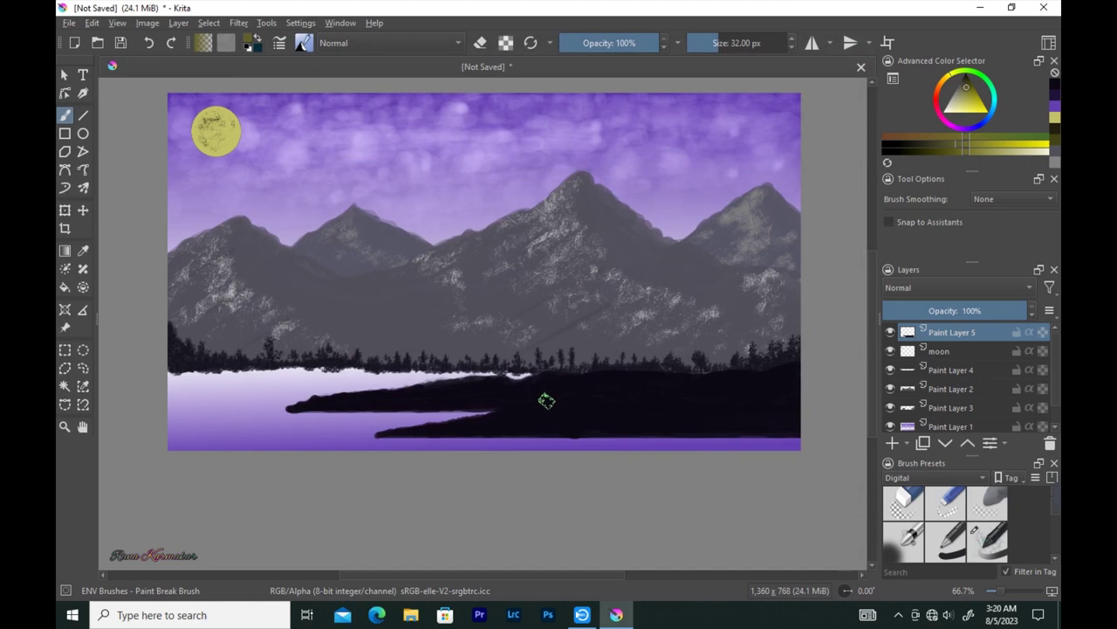
pyautogui.scroll(3, 396, 327)
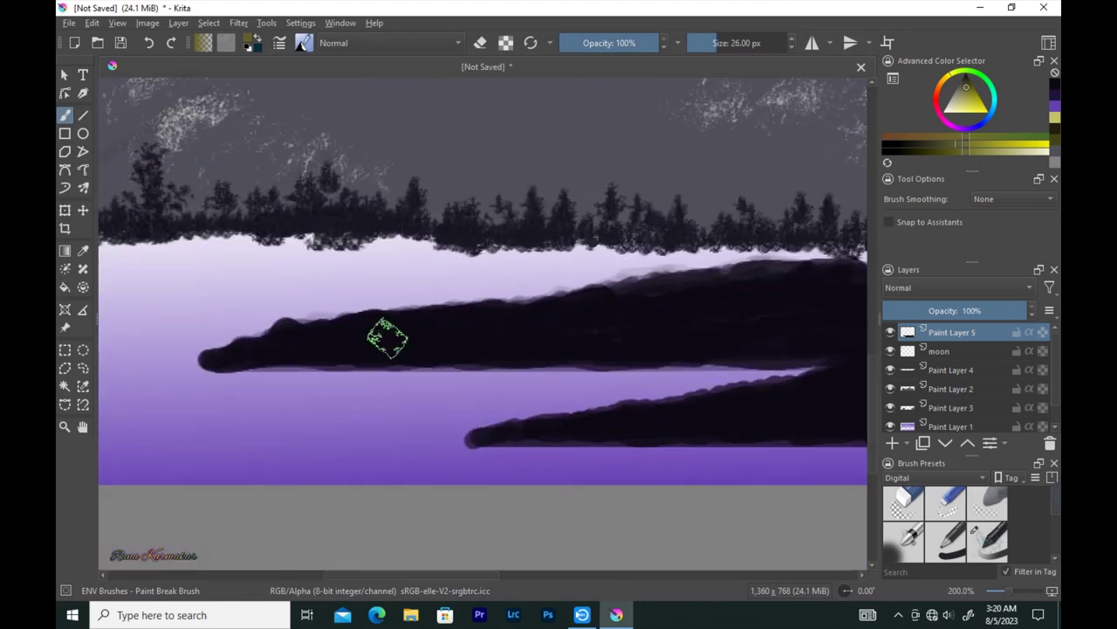
# Step: Set the brush to 5 px with the Chisel Bent Rough tip
pyautogui.press('[')
pyautogui.press('[')
pyautogui.press('[')
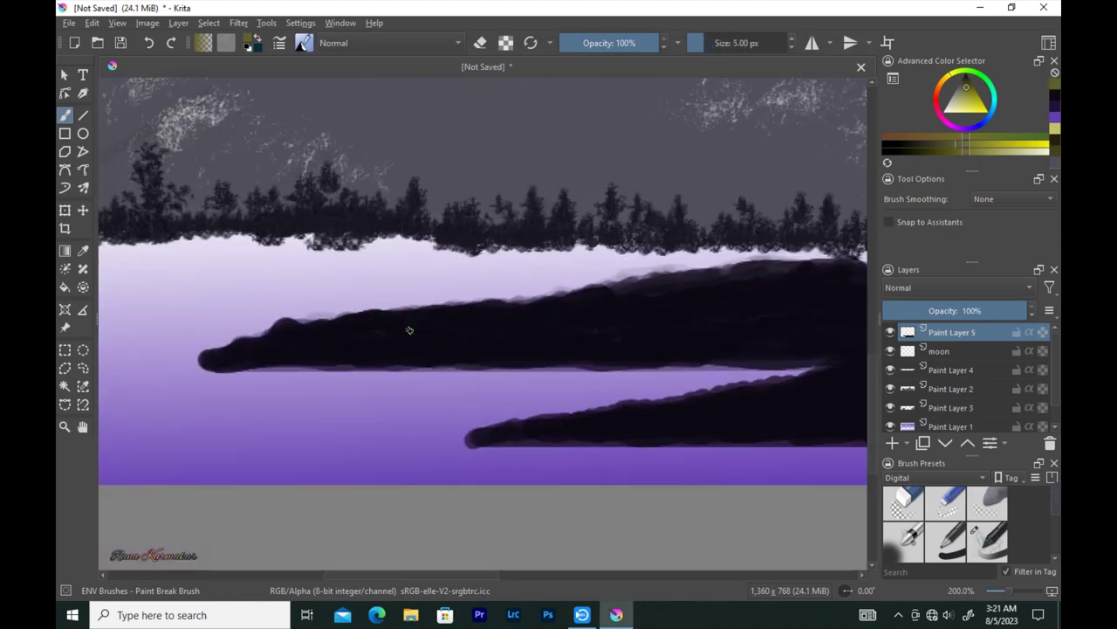
pyautogui.press('F5')
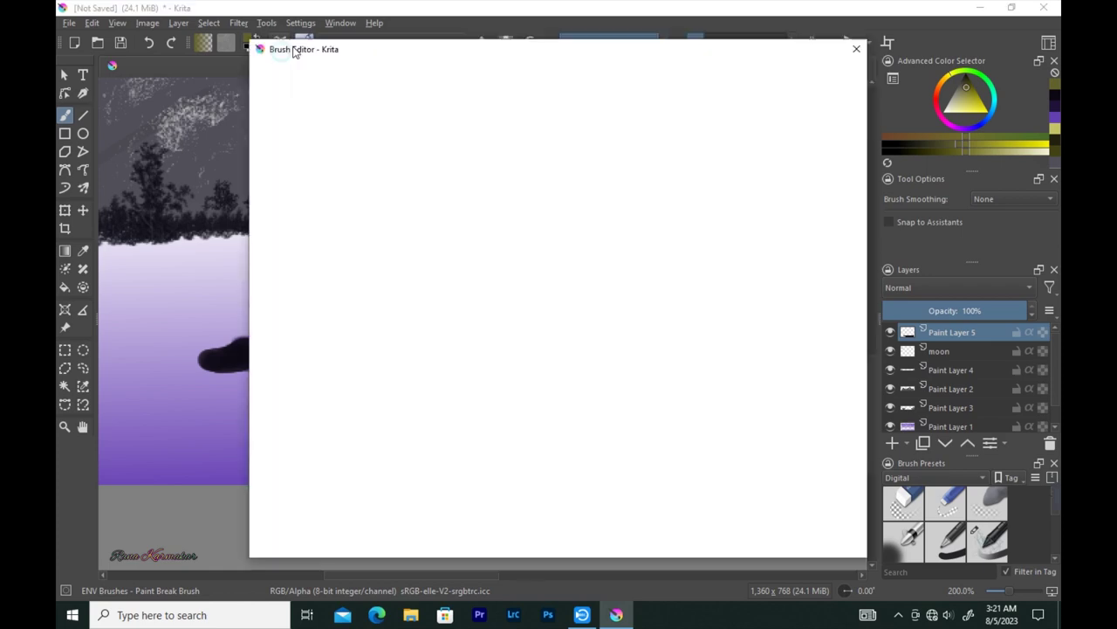
pyautogui.scroll(-3, 614, 374)
pyautogui.click(494, 372)
pyautogui.click(454, 372)
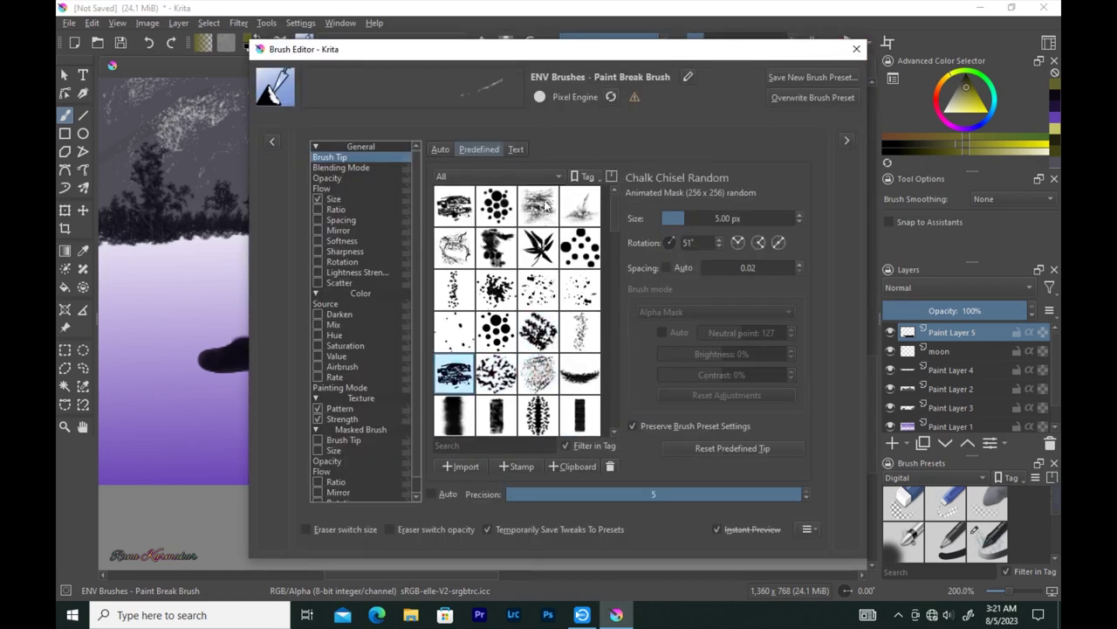
pyautogui.press('F5')
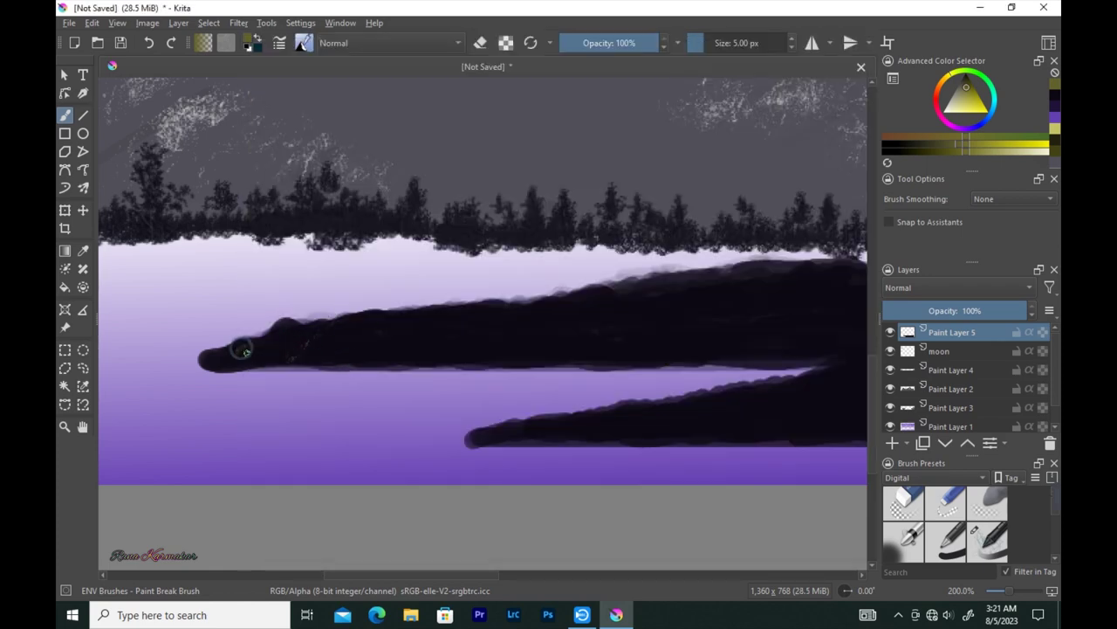
pyautogui.press('F5')
pyautogui.click(454, 205)
pyautogui.click(497, 288)
pyautogui.click(496, 373)
pyautogui.click(581, 372)
pyautogui.click(538, 330)
pyautogui.press('F5')
# Step: Paint thin yellow highlight streaks along the dark hills, resizing the brush between 13 and 6 px
pyautogui.moveTo(311, 338); pyautogui.dragTo(345, 320)
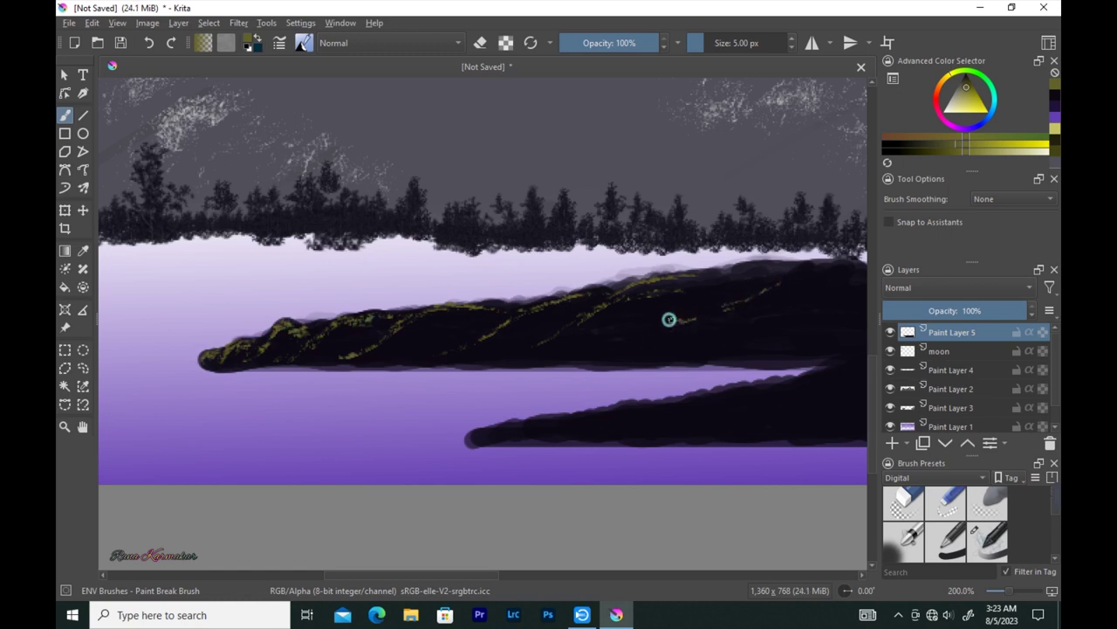
pyautogui.moveTo(681, 320); pyautogui.dragTo(548, 320)
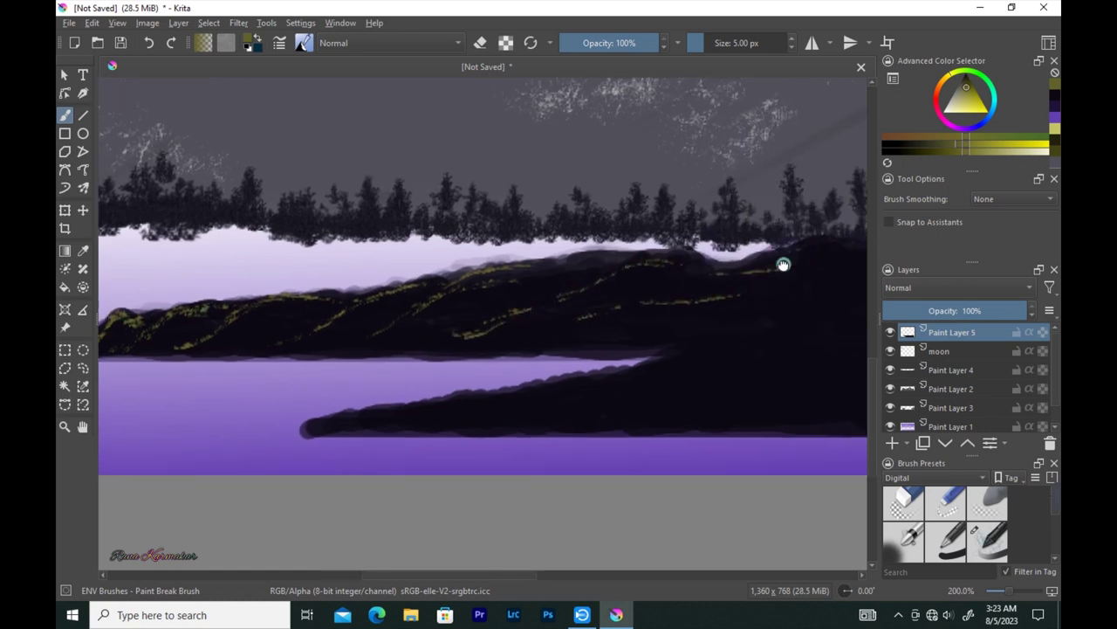
pyautogui.moveTo(759, 262); pyautogui.dragTo(550, 275)
pyautogui.press(']')
pyautogui.press(']')
pyautogui.press(']')
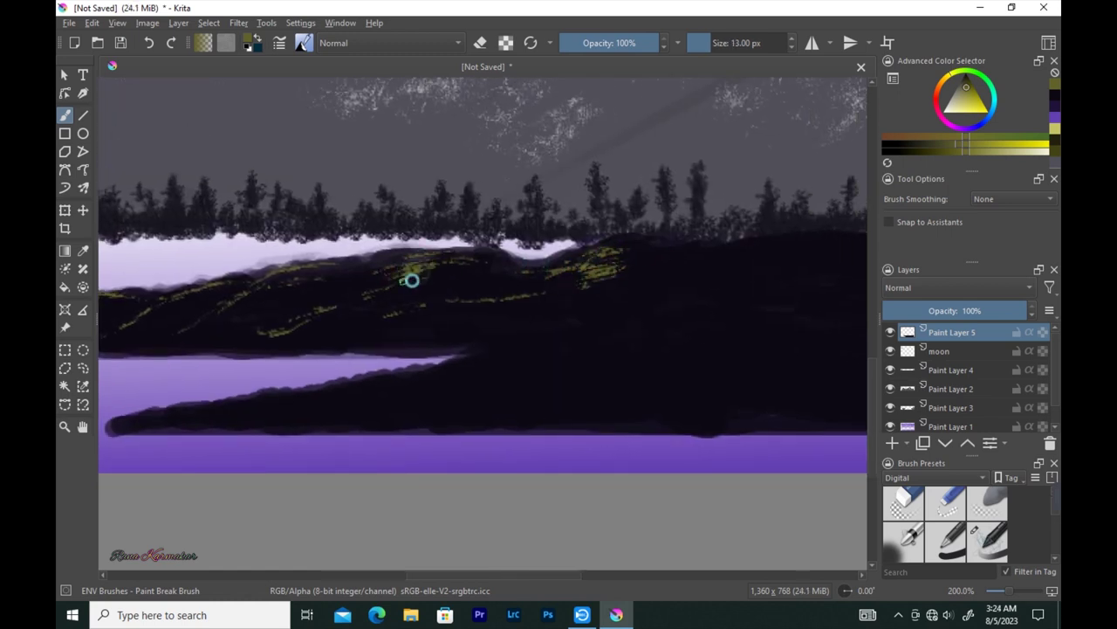
pyautogui.moveTo(288, 259); pyautogui.dragTo(601, 254)
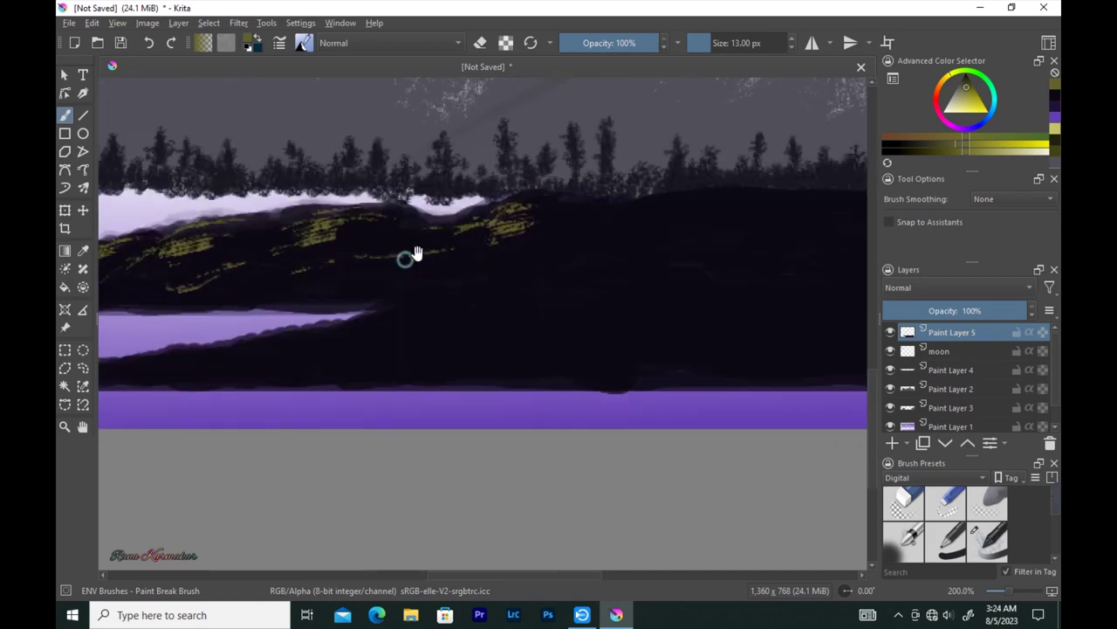
pyautogui.moveTo(542, 315); pyautogui.dragTo(535, 258)
pyautogui.press('[')
pyautogui.press('[')
pyautogui.press('[')
pyautogui.moveTo(437, 282)
pyautogui.mouseDown()
pyautogui.moveTo(444, 258)
pyautogui.moveTo(280, 306)
pyautogui.mouseUp()
pyautogui.moveTo(530, 207)
pyautogui.mouseDown()
pyautogui.moveTo(604, 175)
pyautogui.moveTo(658, 184)
pyautogui.moveTo(474, 237)
pyautogui.moveTo(463, 228)
pyautogui.mouseUp()
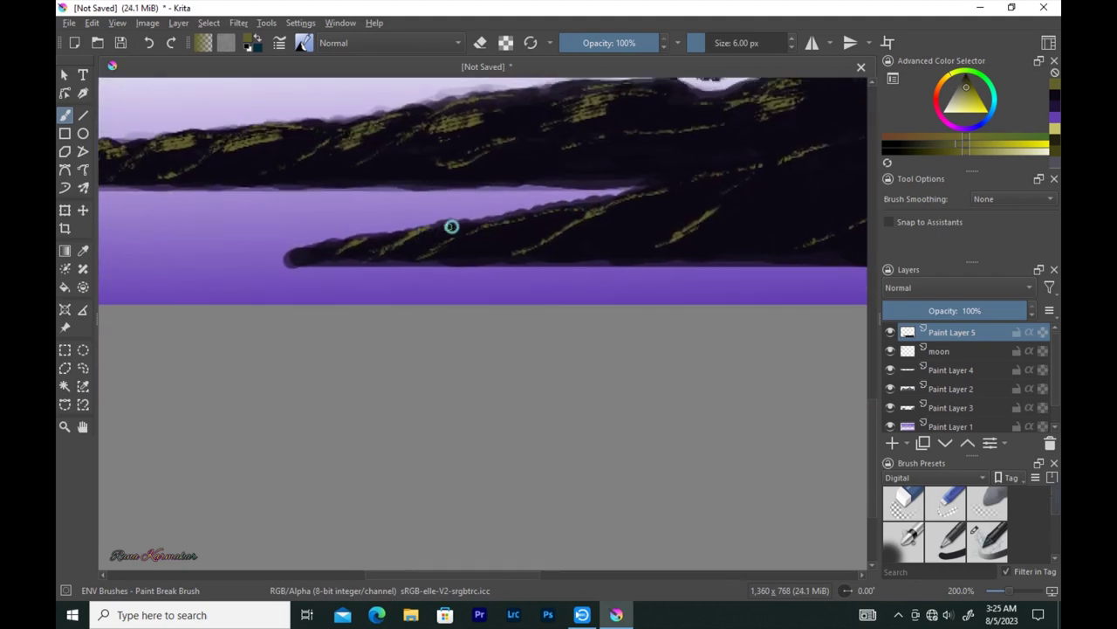
pyautogui.scroll(-2, 462, 229)
pyautogui.scroll(-1, 462, 229)
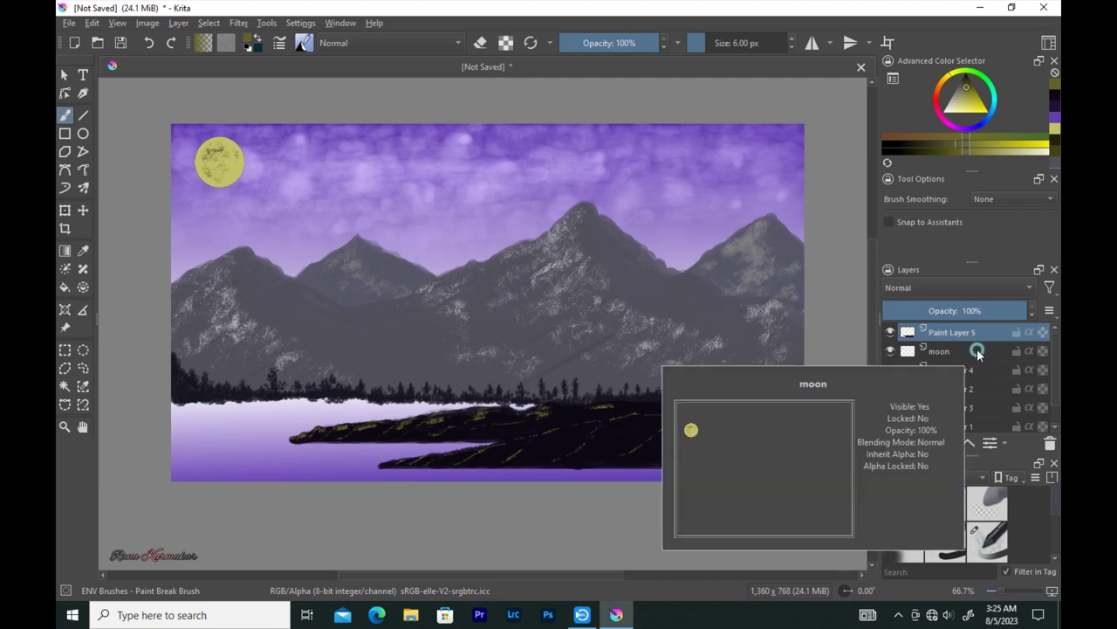
# Step: Select the moon layer and choose the Wild and Random Grass brush at 94% opacity
pyautogui.click(940, 350)
pyautogui.click(304, 42)
pyautogui.click(586, 282)
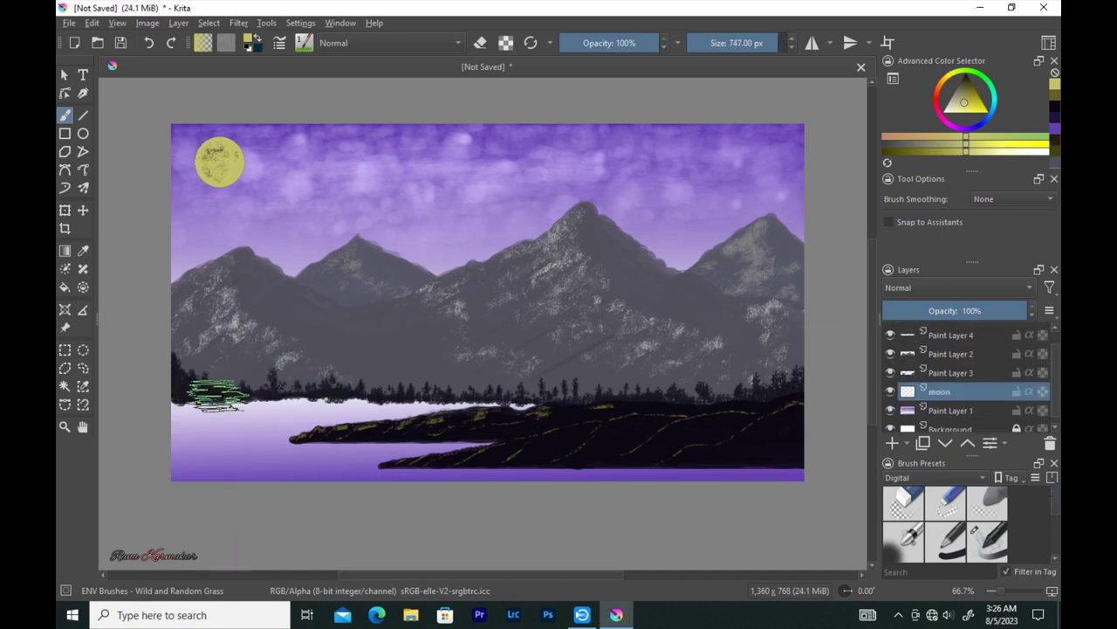
pyautogui.press('i')
pyautogui.press('i')
pyautogui.press('i')
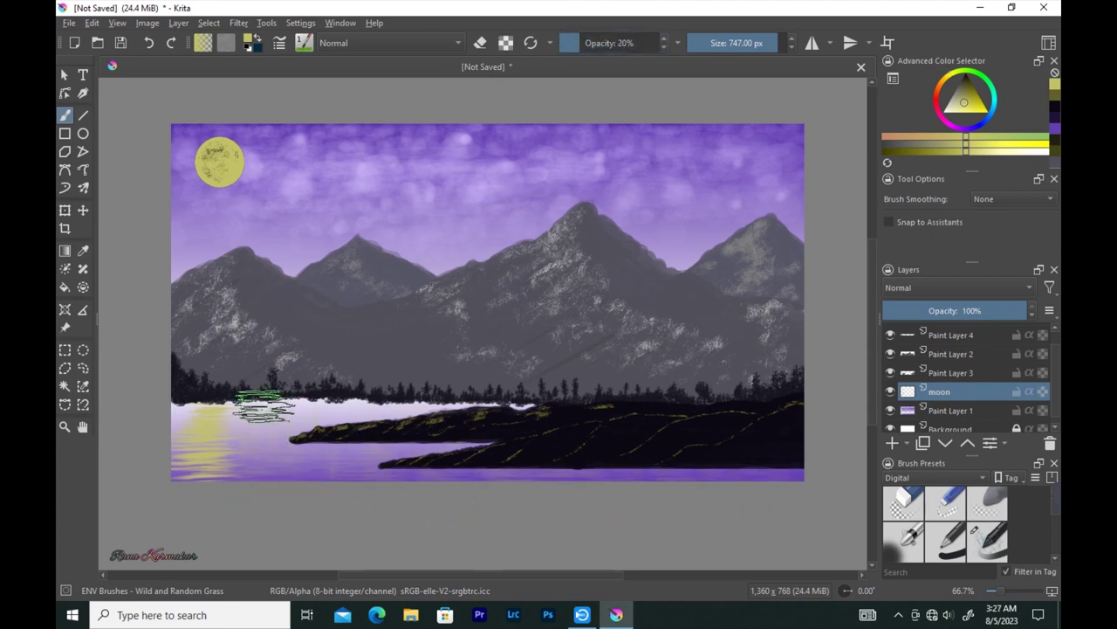
pyautogui.moveTo(650, 51); pyautogui.dragTo(657, 51)
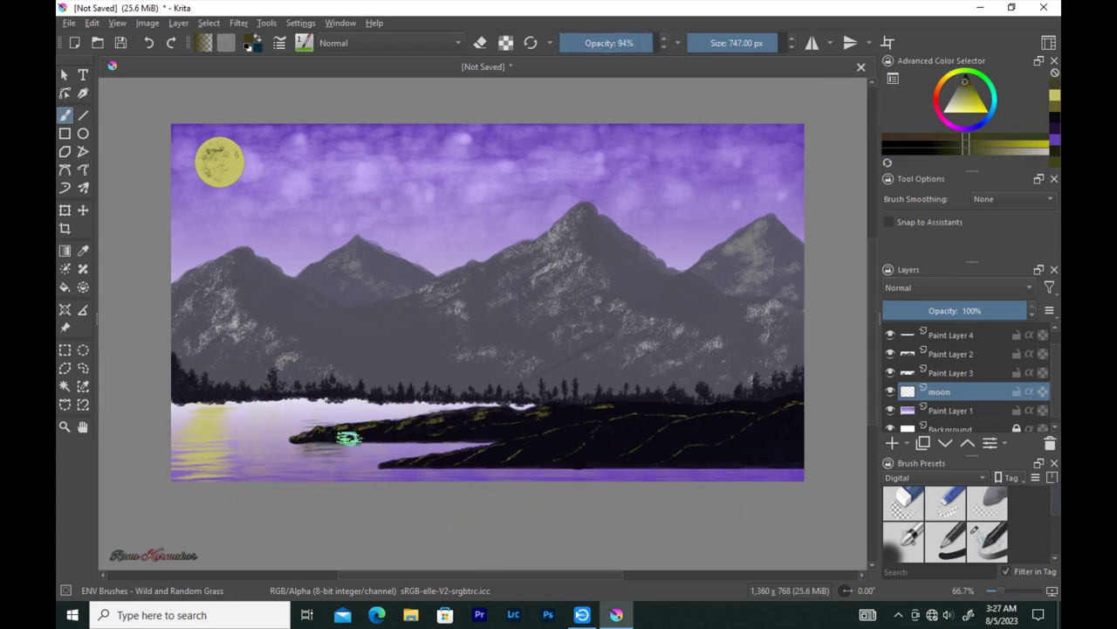
# Step: Sample a dark shoreline colour and paint rippled reflections beneath the shore, resizing to 540 then 281 px
pyautogui.keyDown('ctrl'); pyautogui.click(460, 407); pyautogui.keyUp('ctrl')
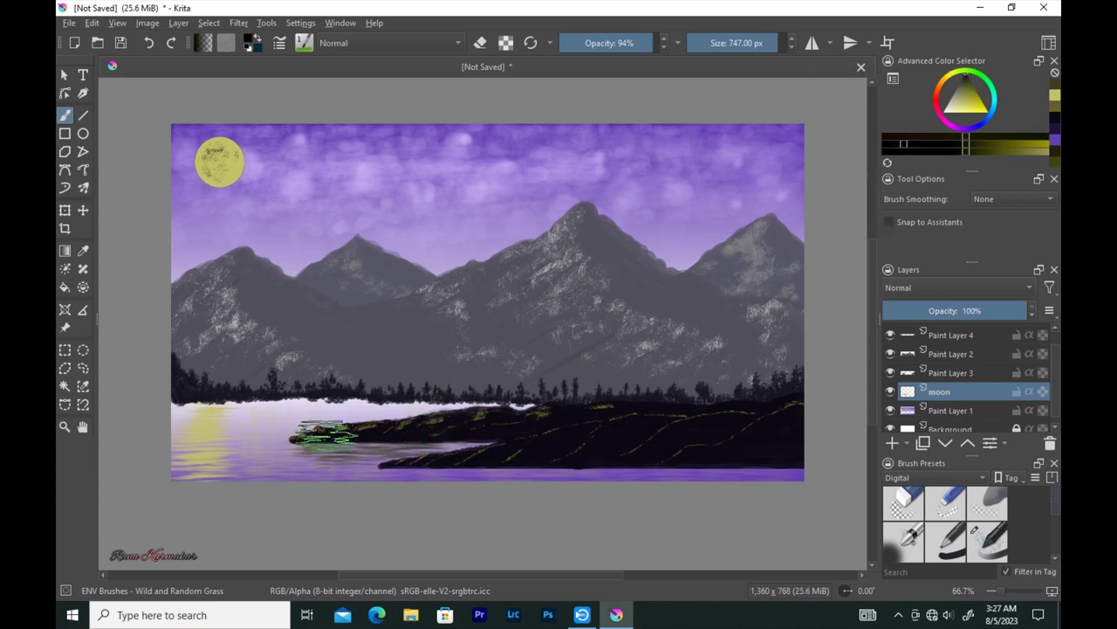
pyautogui.moveTo(314, 445)
pyautogui.mouseDown()
pyautogui.moveTo(412, 444)
pyautogui.moveTo(370, 469)
pyautogui.moveTo(671, 491)
pyautogui.mouseUp()
pyautogui.moveTo(299, 398); pyautogui.dragTo(253, 398)
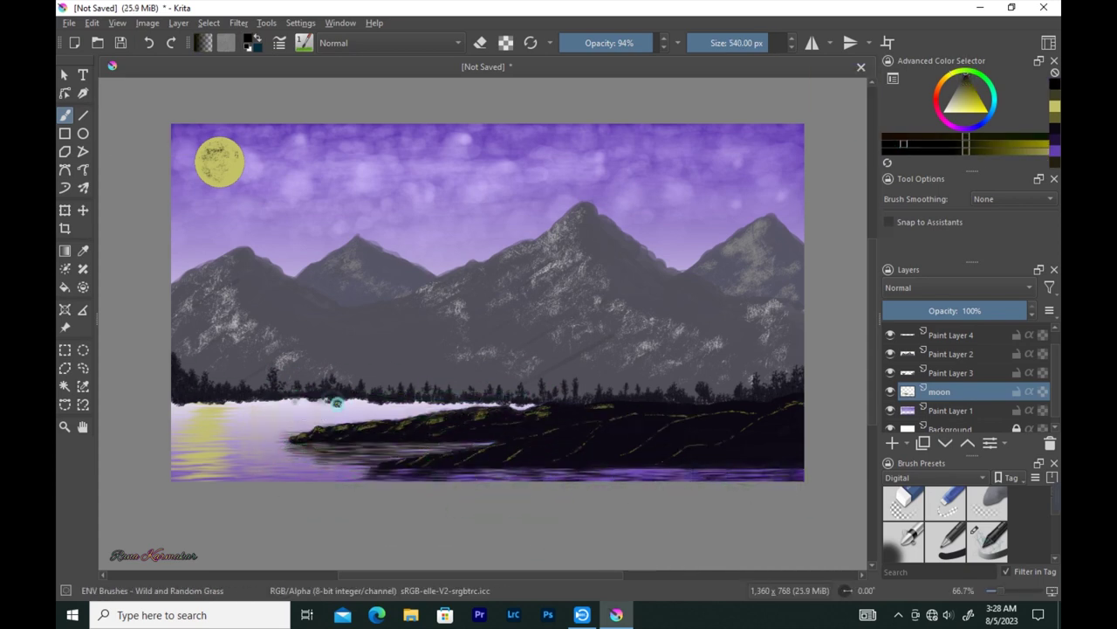
pyautogui.moveTo(422, 403); pyautogui.dragTo(329, 404)
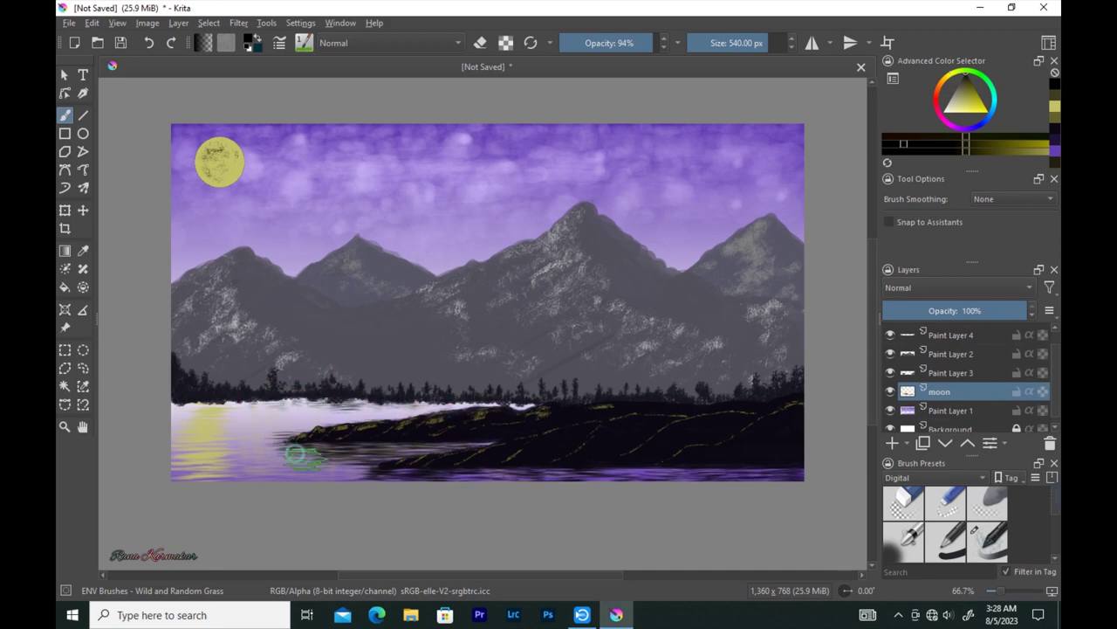
pyautogui.scroll(4, 411, 392)
pyautogui.moveTo(353, 283); pyautogui.dragTo(316, 364)
pyautogui.scroll(-4, 316, 363)
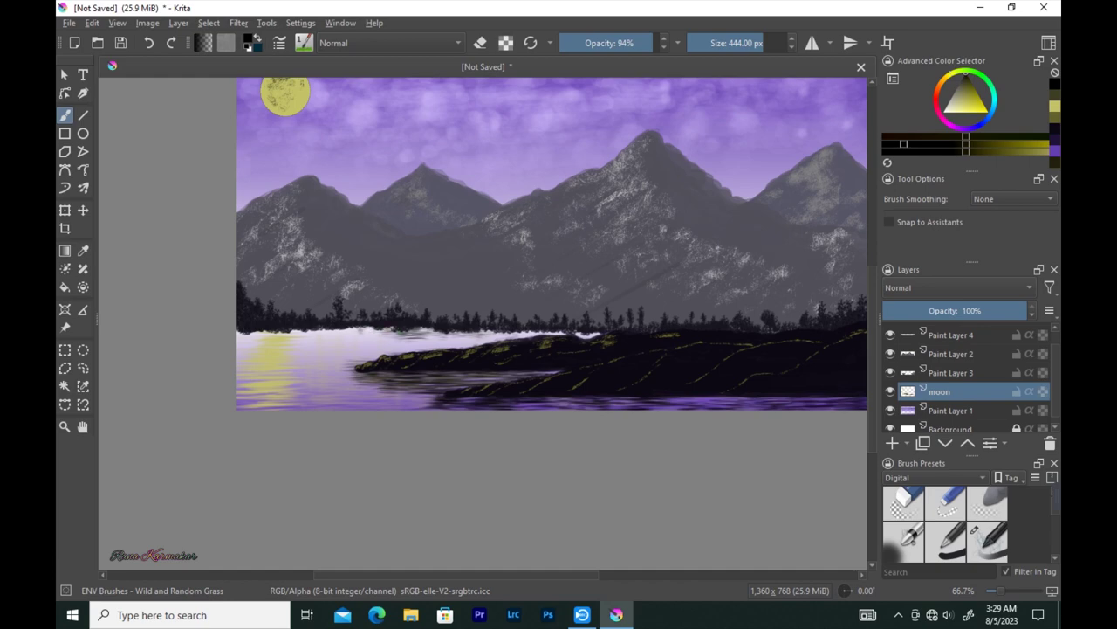
pyautogui.scroll(2, 411, 356)
pyautogui.moveTo(374, 319)
pyautogui.mouseDown()
pyautogui.moveTo(230, 339)
pyautogui.moveTo(262, 342)
pyautogui.mouseUp()
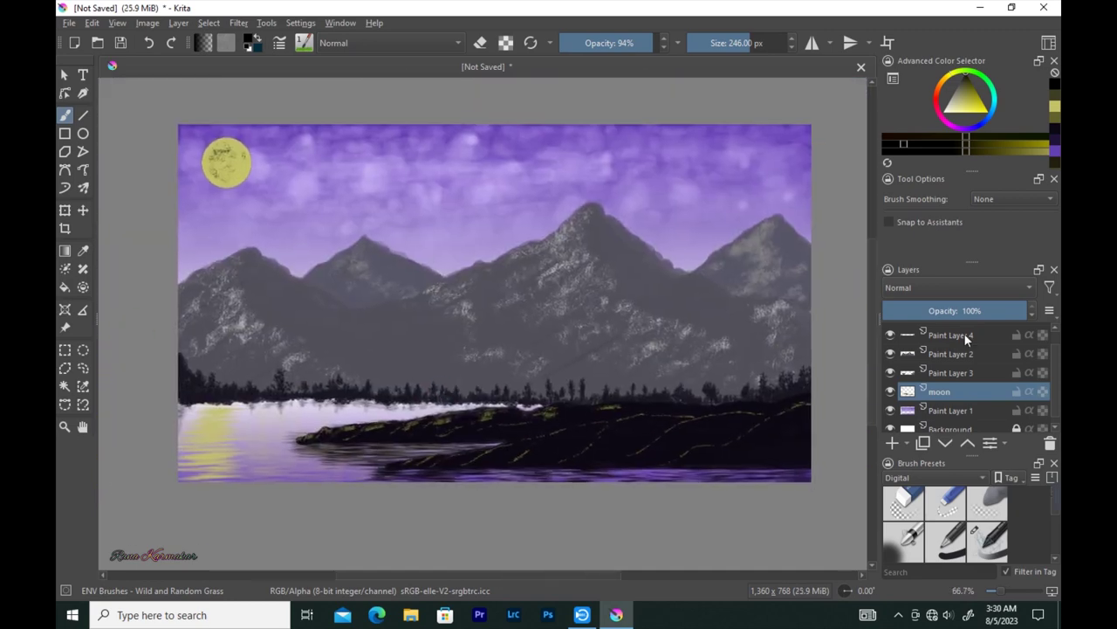
# Step: Add a new layer above Paint Layer 4 and paint dark olive grass at the right shore edge
pyautogui.click(966, 339)
pyautogui.press('Insert')
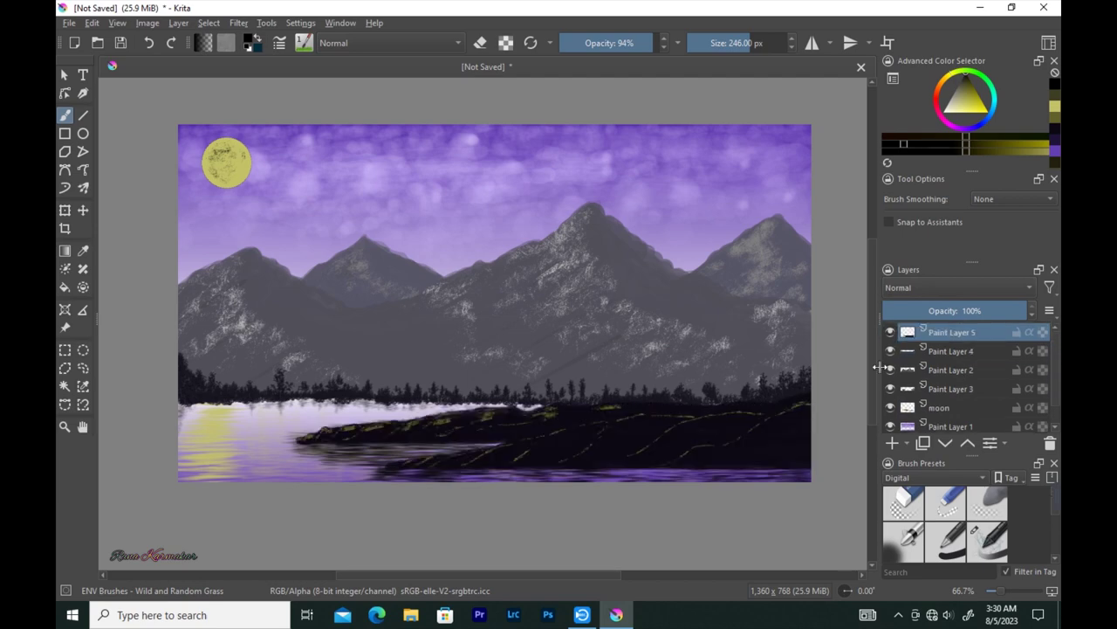
pyautogui.click(283, 43)
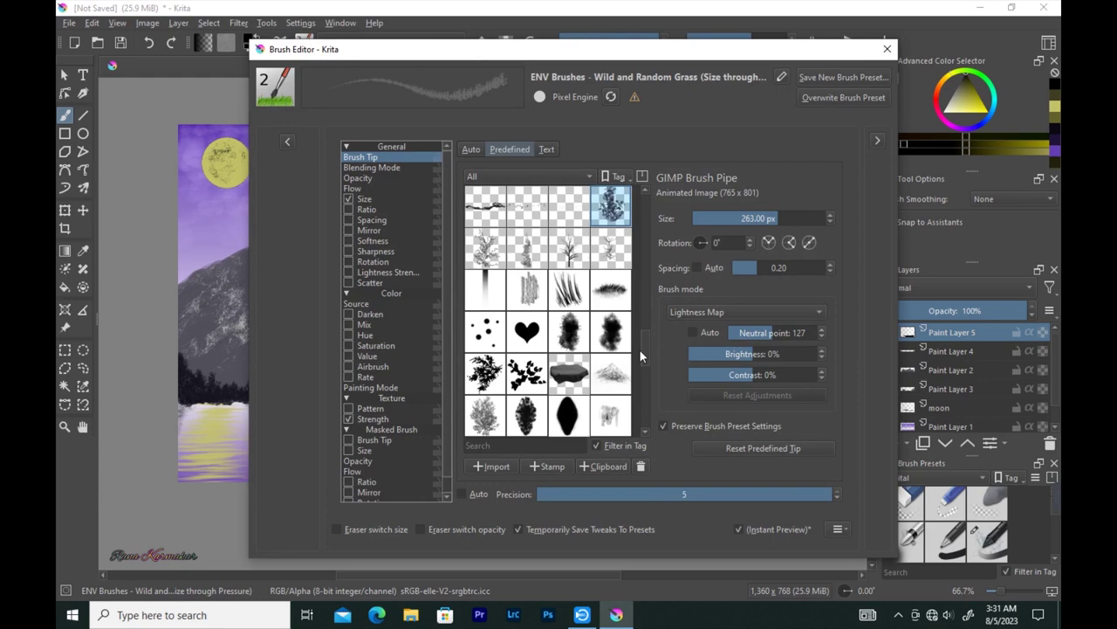
pyautogui.press('Escape')
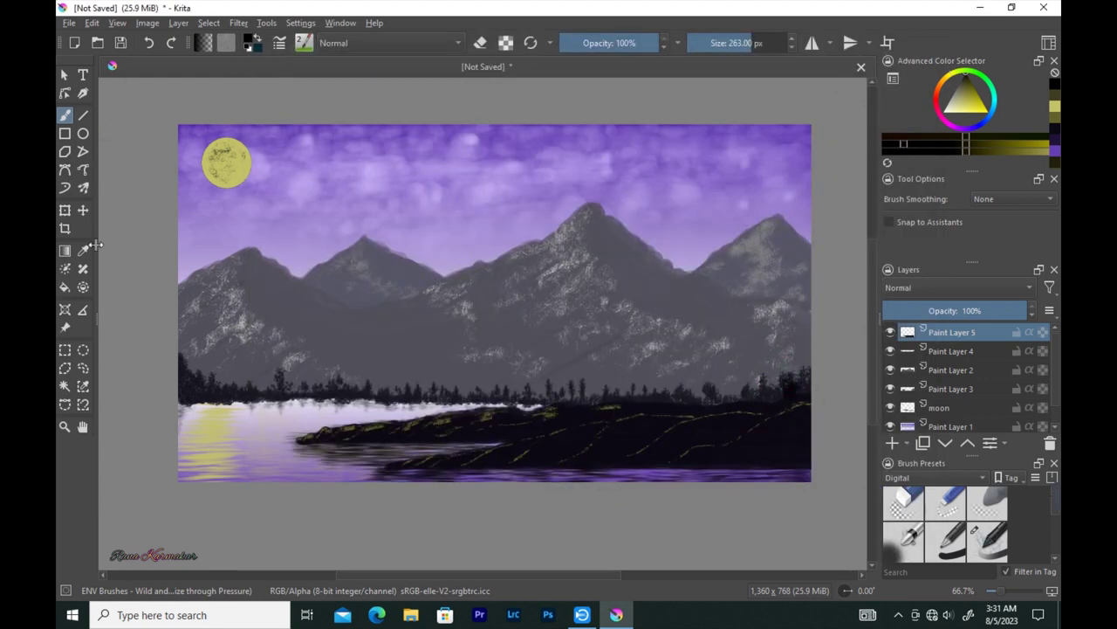
pyautogui.click(83, 251)
pyautogui.click(65, 114)
pyautogui.click(965, 88)
pyautogui.moveTo(790, 393); pyautogui.dragTo(790, 327)
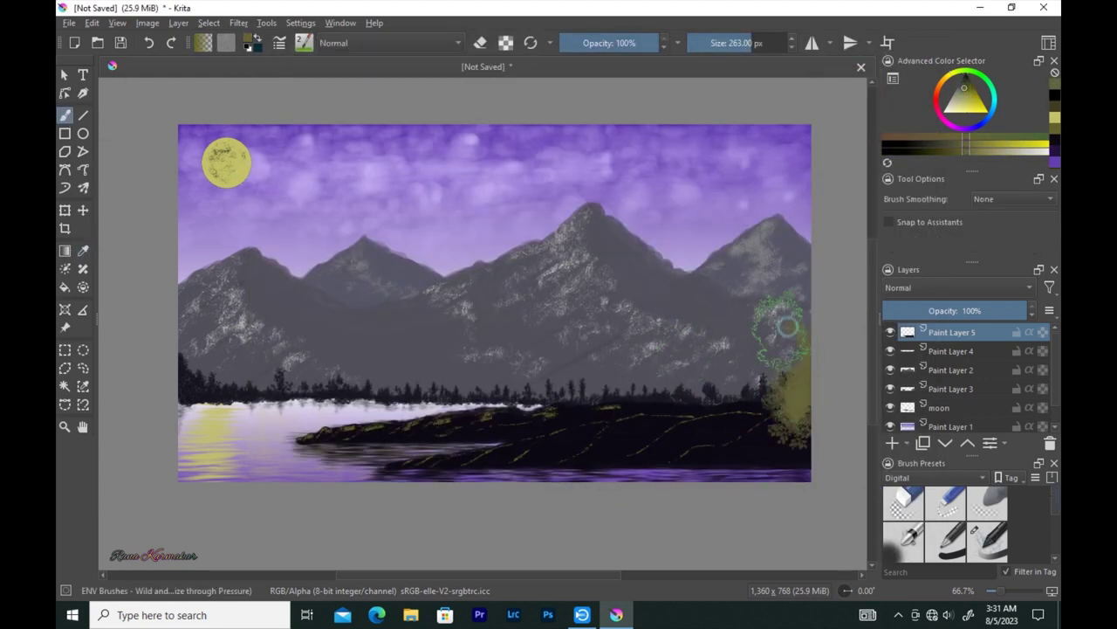
# Step: Switch to a tree-shaped brush tip and stamp pine trees along the left, middle and right shore
pyautogui.press('F5')
pyautogui.scroll(-5, 612, 332)
pyautogui.scroll(-5, 659, 344)
pyautogui.click(647, 375)
pyautogui.press('Escape')
pyautogui.click(608, 385)
pyautogui.click(657, 377)
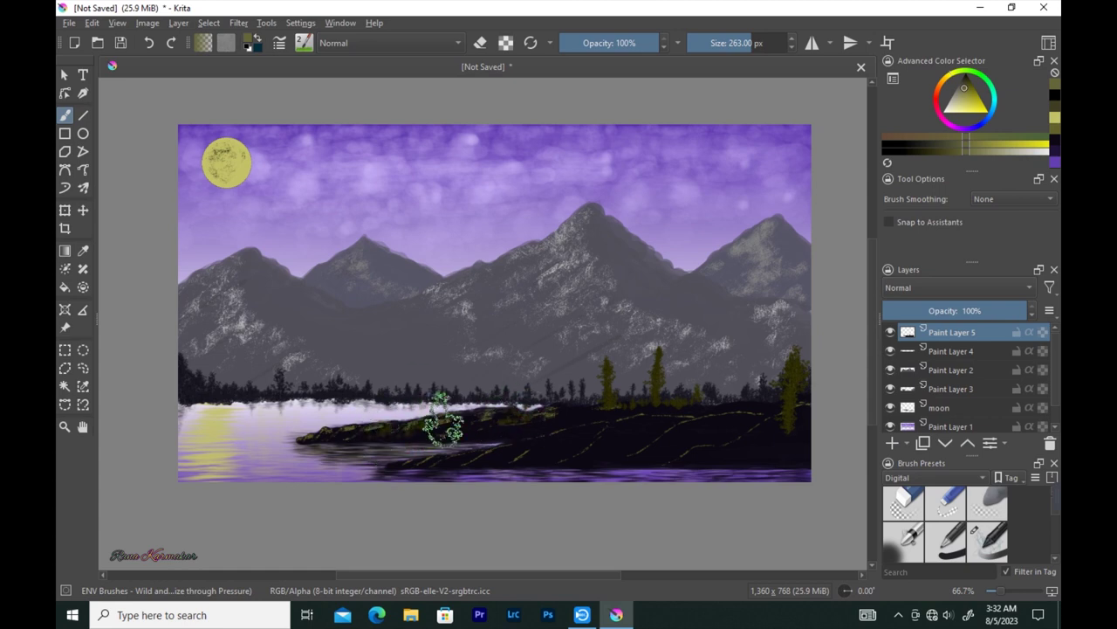
pyautogui.click(333, 418)
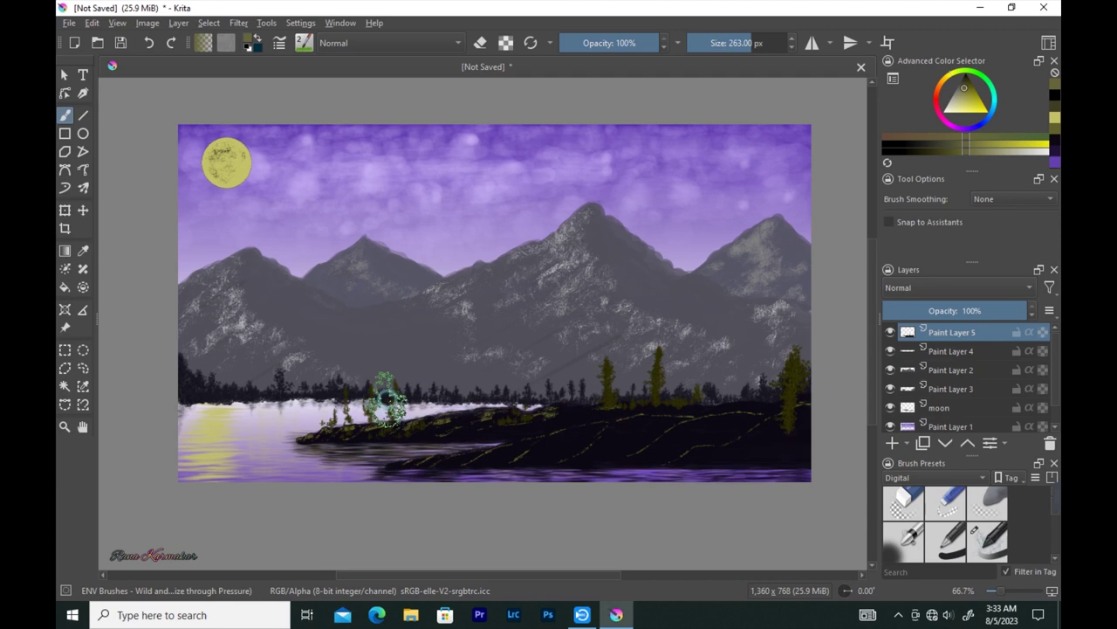
pyautogui.click(490, 415)
pyautogui.click(699, 436)
# Step: Add grass strokes, olive trees, small trees and a tall dark tree at the right edge
pyautogui.moveTo(721, 436); pyautogui.dragTo(767, 405)
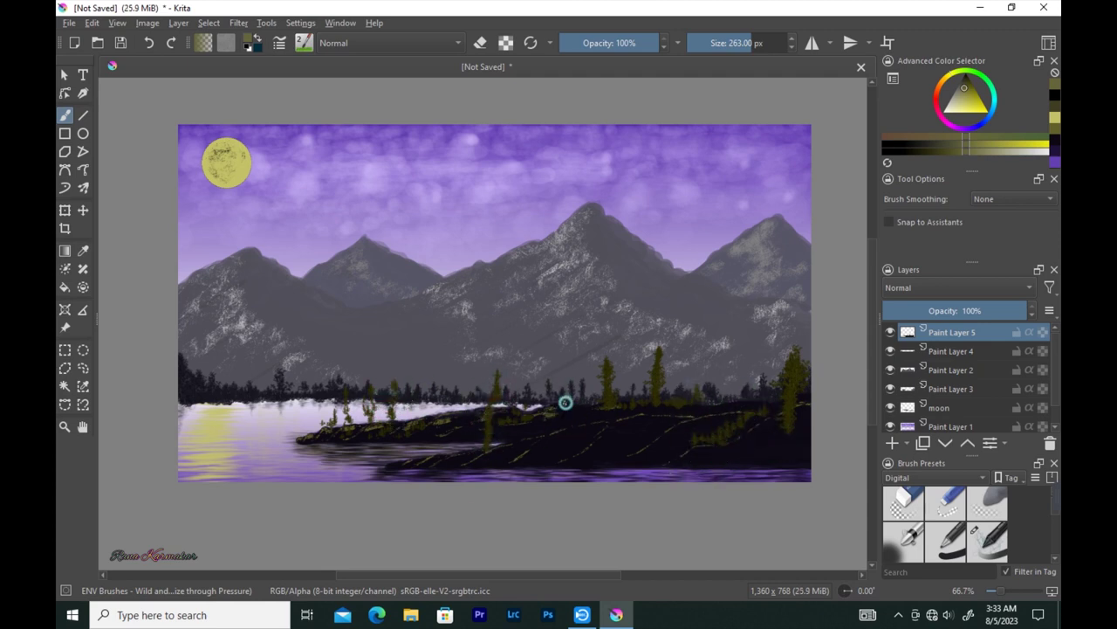
pyautogui.click(569, 384)
pyautogui.click(563, 448)
pyautogui.click(625, 439)
pyautogui.click(675, 435)
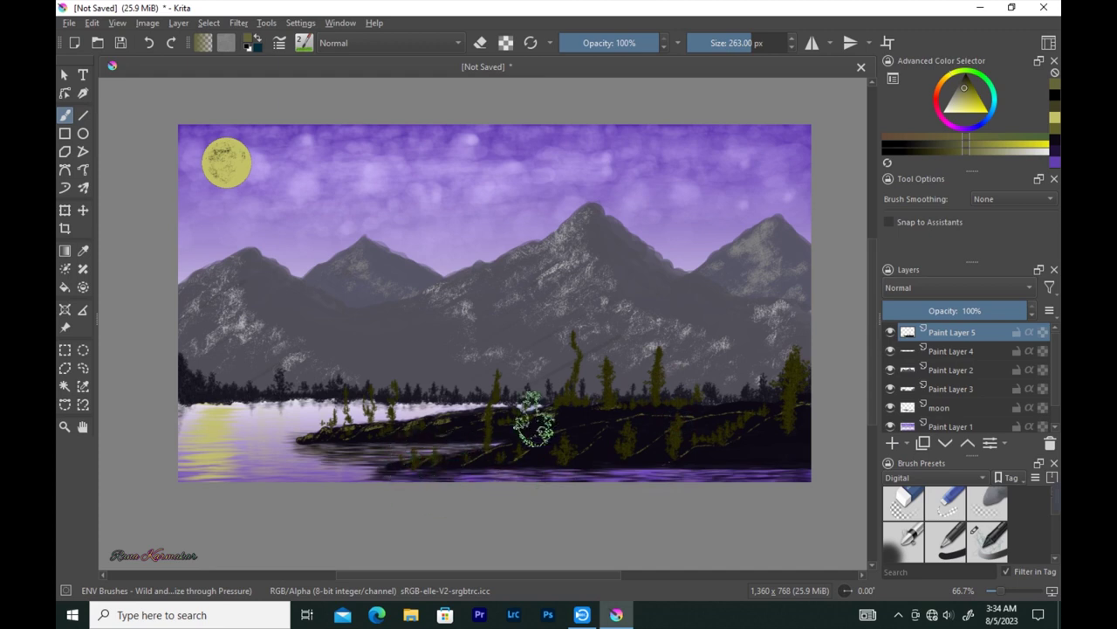
pyautogui.moveTo(805, 369)
pyautogui.mouseDown()
pyautogui.moveTo(793, 242)
pyautogui.moveTo(801, 369)
pyautogui.mouseUp()
# Step: Highlight the lower right tree in yellow, extend it to the top in dark green, and stamp large dark foreground trees
pyautogui.click(970, 102)
pyautogui.moveTo(791, 436); pyautogui.dragTo(805, 386)
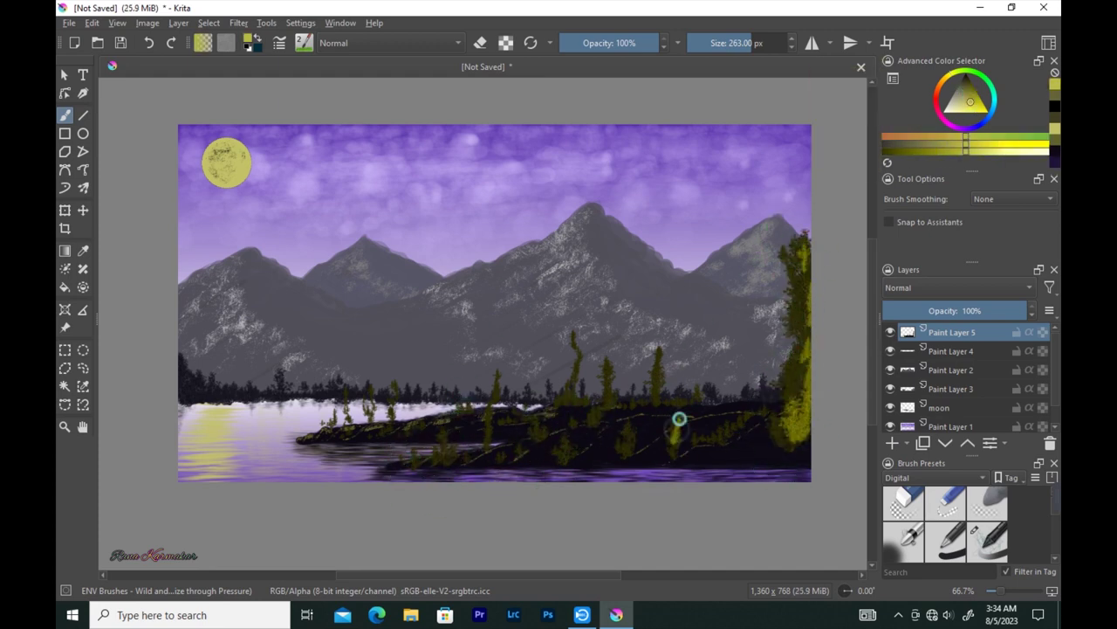
pyautogui.click(968, 86)
pyautogui.moveTo(793, 409); pyautogui.dragTo(811, 158)
pyautogui.moveTo(806, 299); pyautogui.dragTo(768, 188)
pyautogui.press(']')
pyautogui.press(']')
pyautogui.press(']')
pyautogui.moveTo(510, 406)
pyautogui.mouseDown()
pyautogui.moveTo(587, 424)
pyautogui.moveTo(648, 374)
pyautogui.moveTo(679, 387)
pyautogui.moveTo(751, 347)
pyautogui.mouseUp()
pyautogui.click(303, 43)
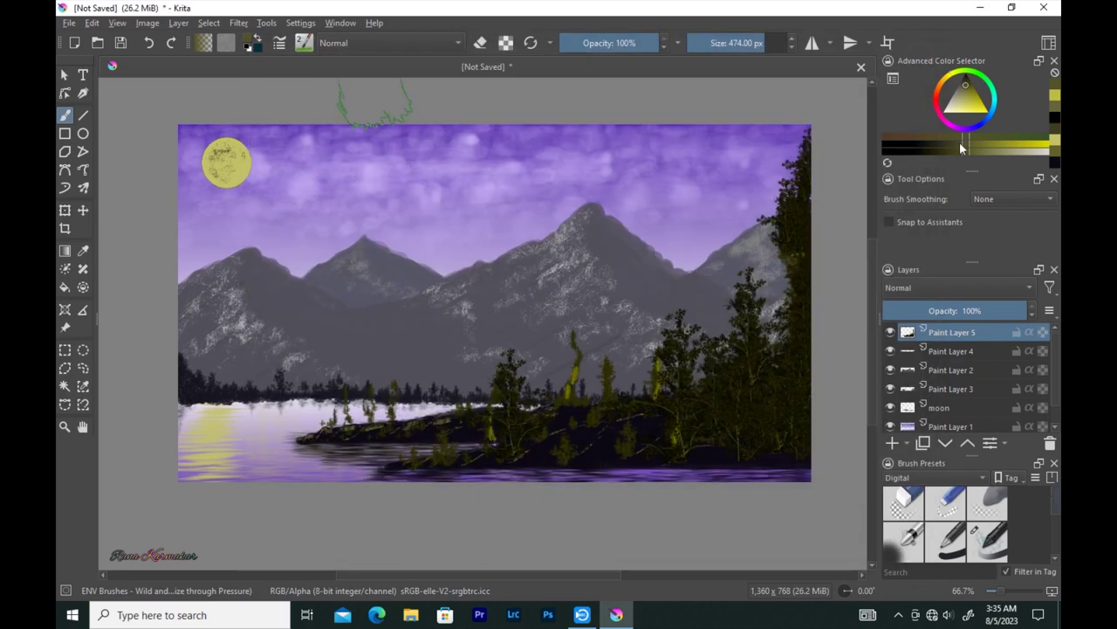
pyautogui.click(945, 147)
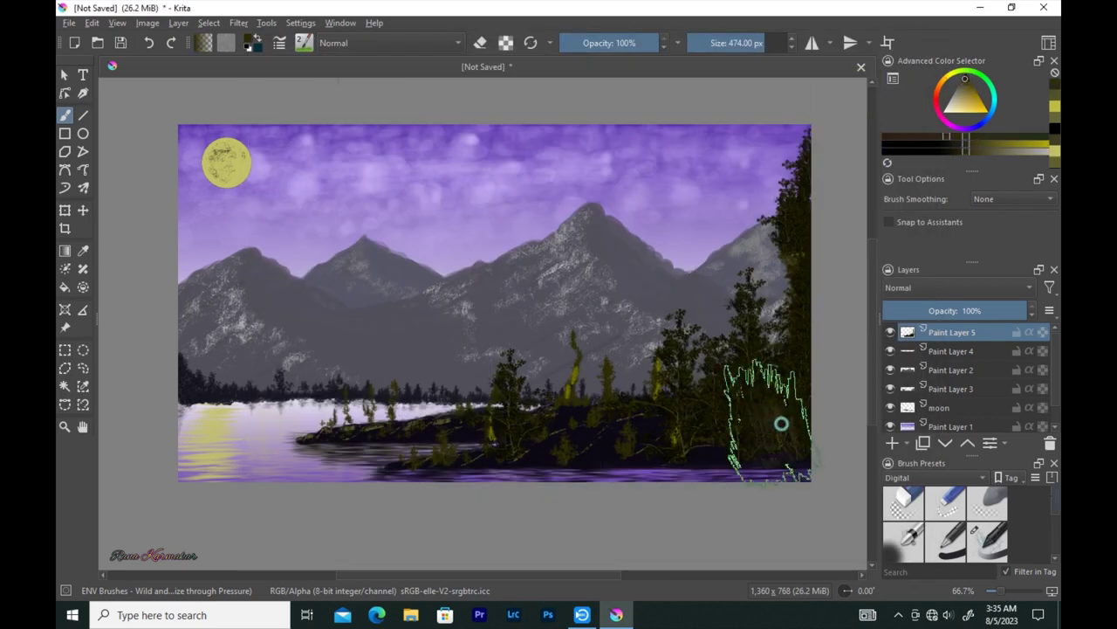
# Step: Paint a yellow-green grass tuft on the left shore with the Wild and Random Grass brush
pyautogui.press('/')
pyautogui.click(304, 43)
pyautogui.scroll(2, 524, 310)
pyautogui.click(304, 43)
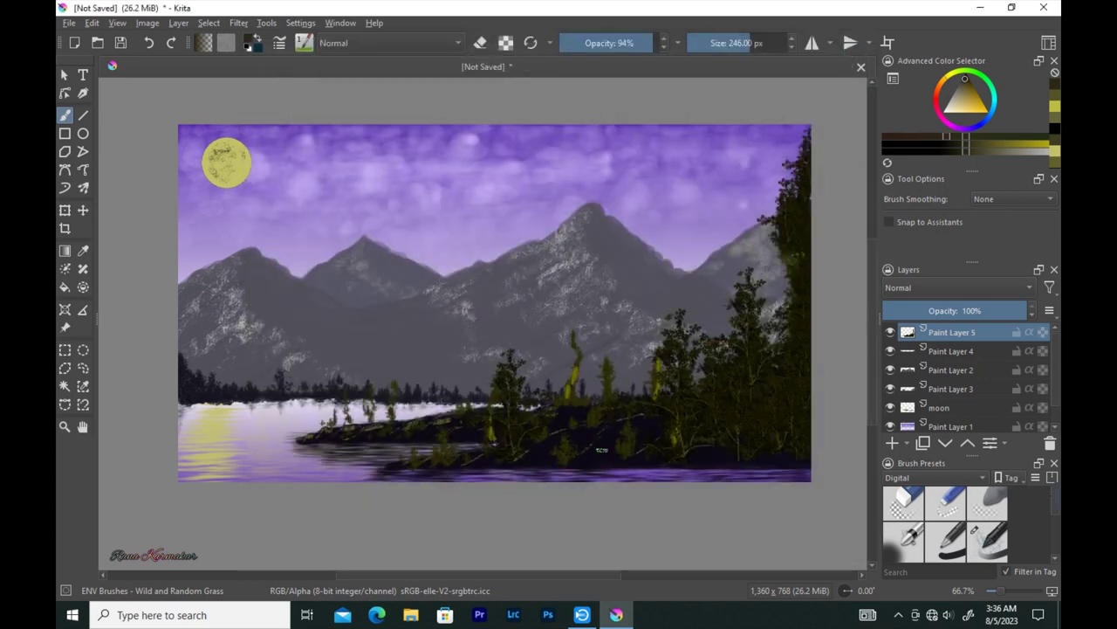
pyautogui.click(977, 97)
pyautogui.moveTo(602, 432); pyautogui.dragTo(650, 423)
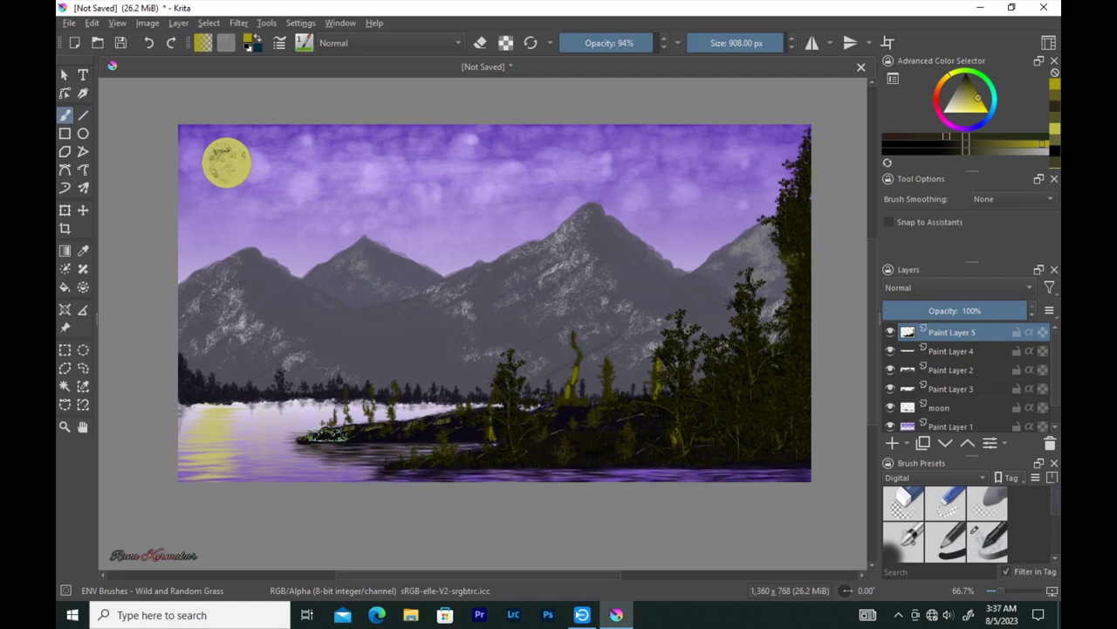
# Step: On the moon layer, sample pale yellow and brush a brighter moon reflection at 17% opacity
pyautogui.click(939, 407)
pyautogui.click(304, 42)
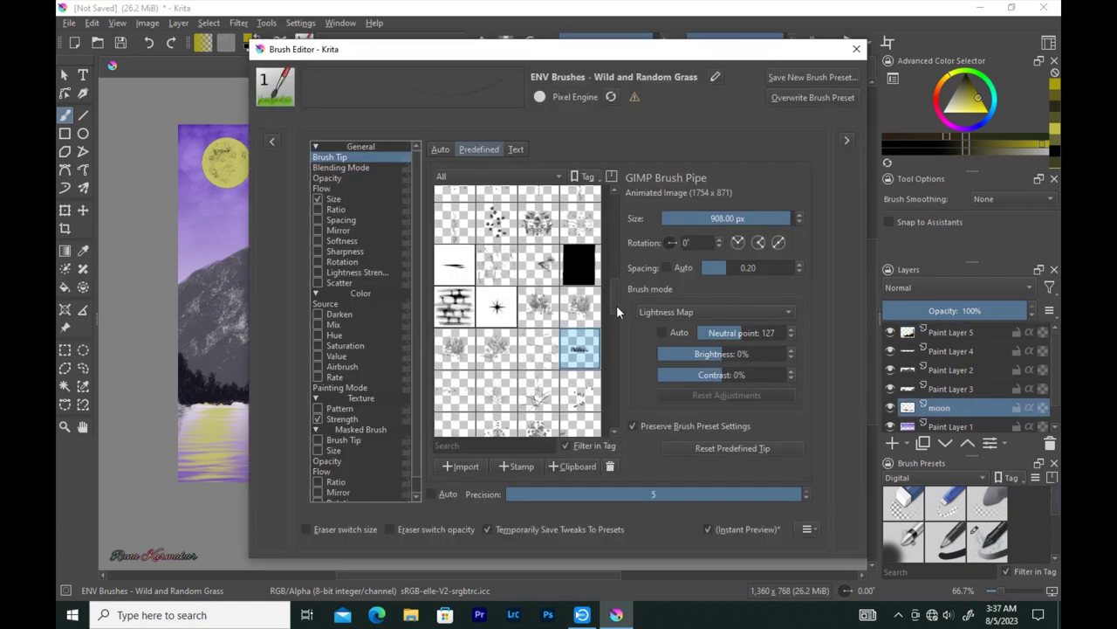
pyautogui.press('p')
pyautogui.click(976, 155)
pyautogui.press('b')
pyautogui.moveTo(196, 410)
pyautogui.mouseDown()
pyautogui.moveTo(254, 463)
pyautogui.moveTo(267, 428)
pyautogui.mouseUp()
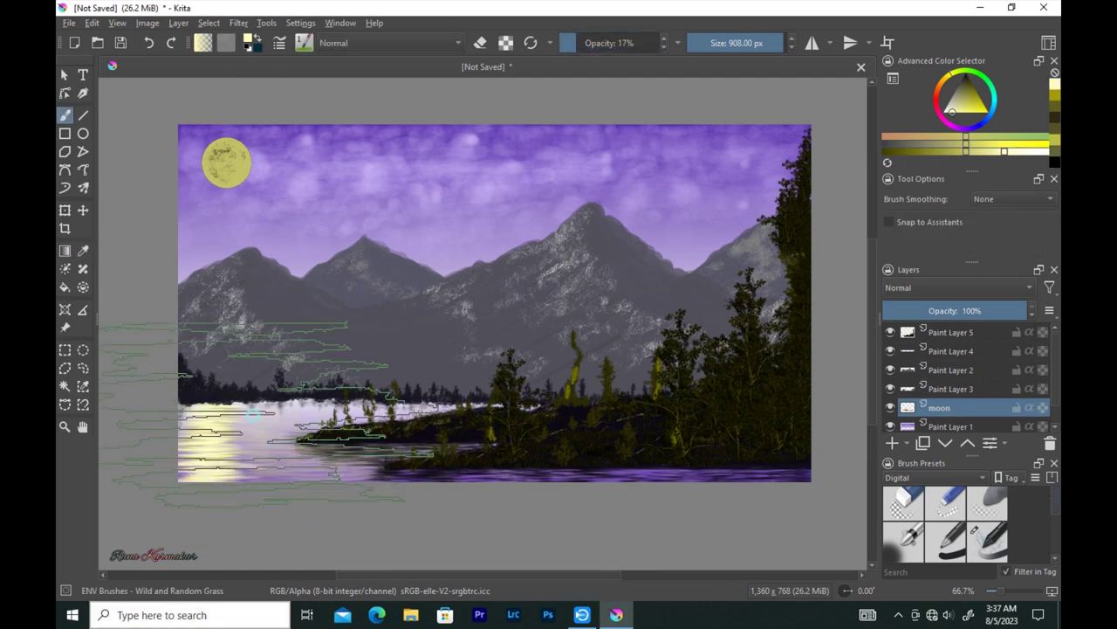
pyautogui.press('i')
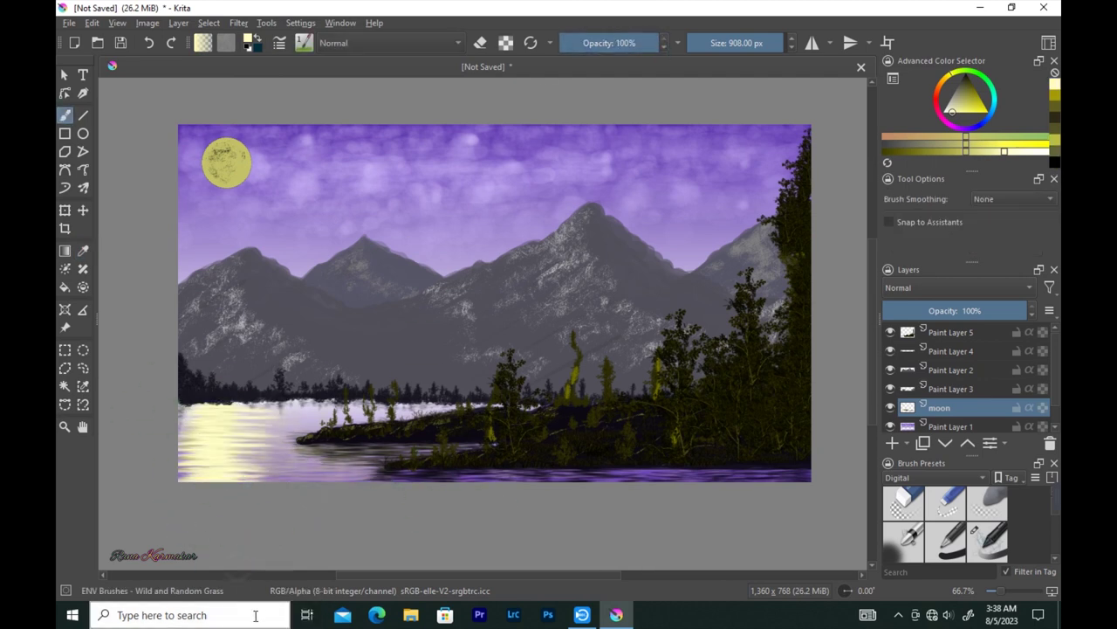
pyautogui.press('[')
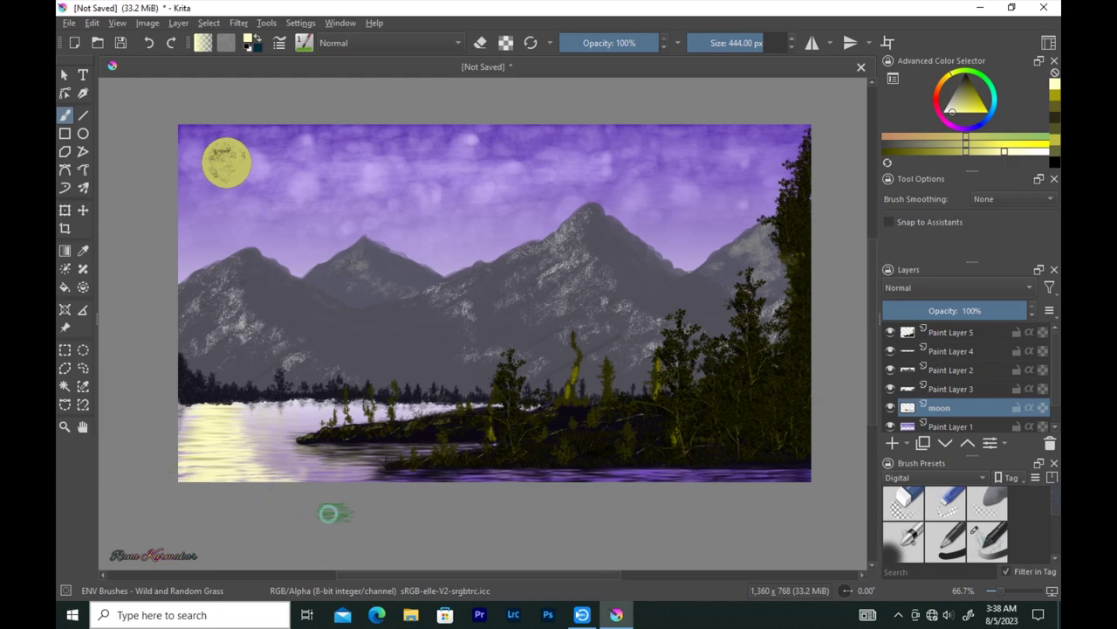
pyautogui.click(951, 424)
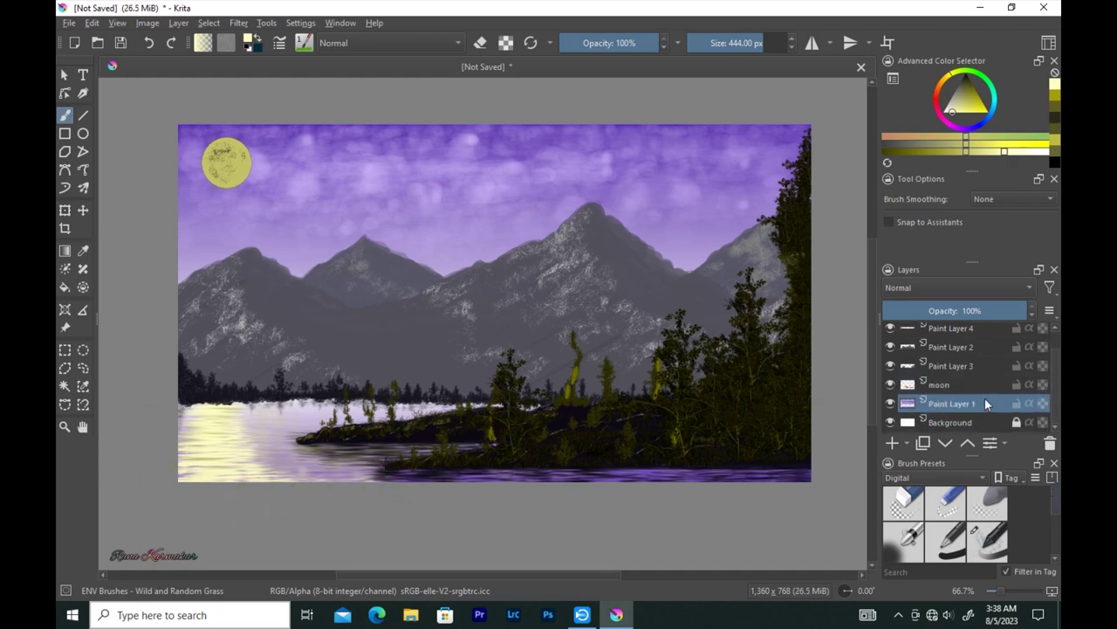
# Step: Select the Texture Starfield brush with a cyan colour for tiny stars
pyautogui.press('F6')
pyautogui.scroll(-5, 593, 226)
pyautogui.scroll(-5, 467, 271)
pyautogui.click(467, 269)
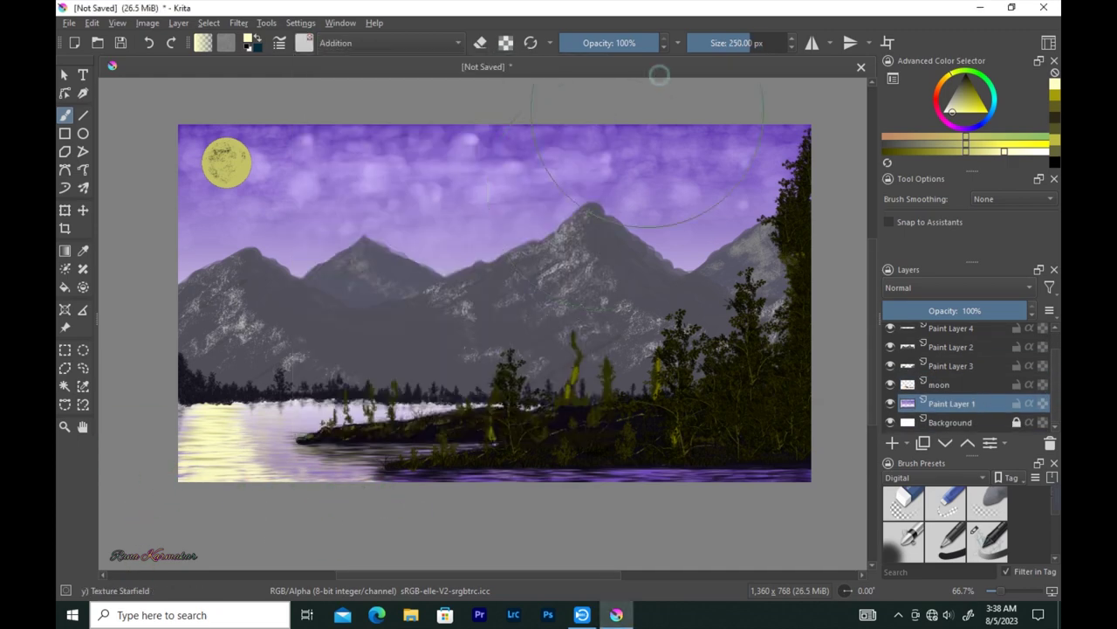
pyautogui.click(993, 101)
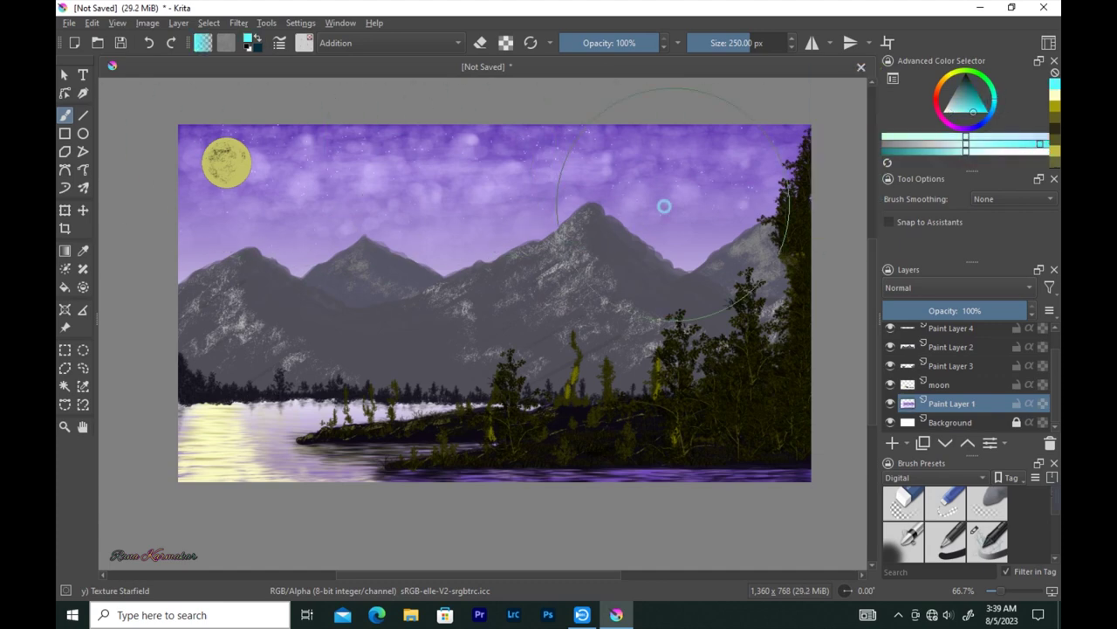
# Step: Stamp pink sparkles across the sky with the Stamp Sparkles brush
pyautogui.press('F6')
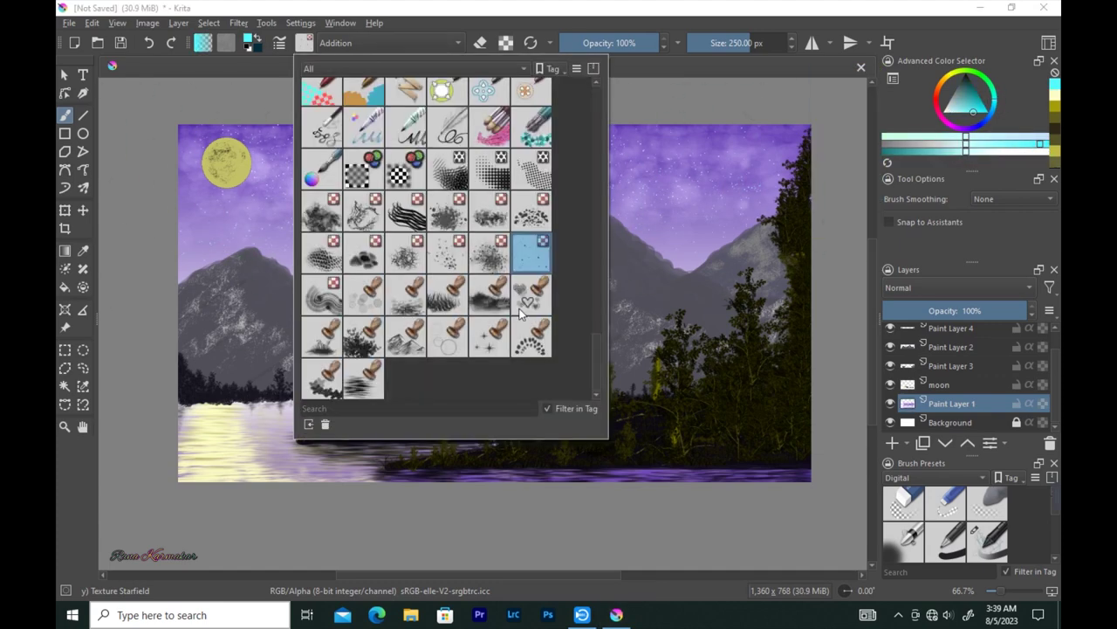
pyautogui.click(490, 337)
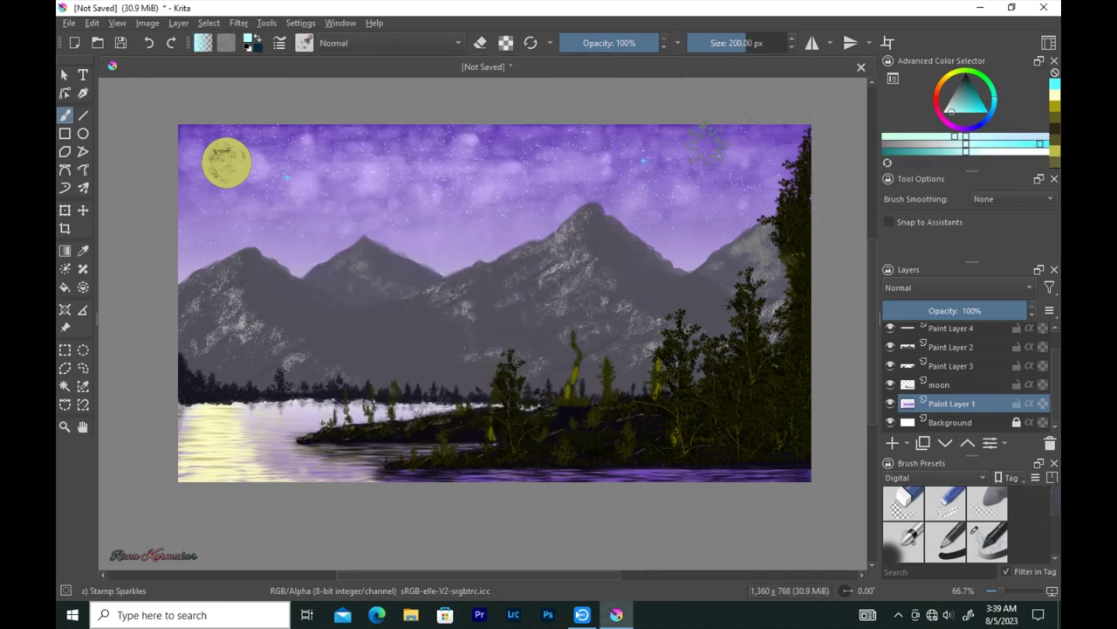
pyautogui.click(515, 160)
pyautogui.click(955, 84)
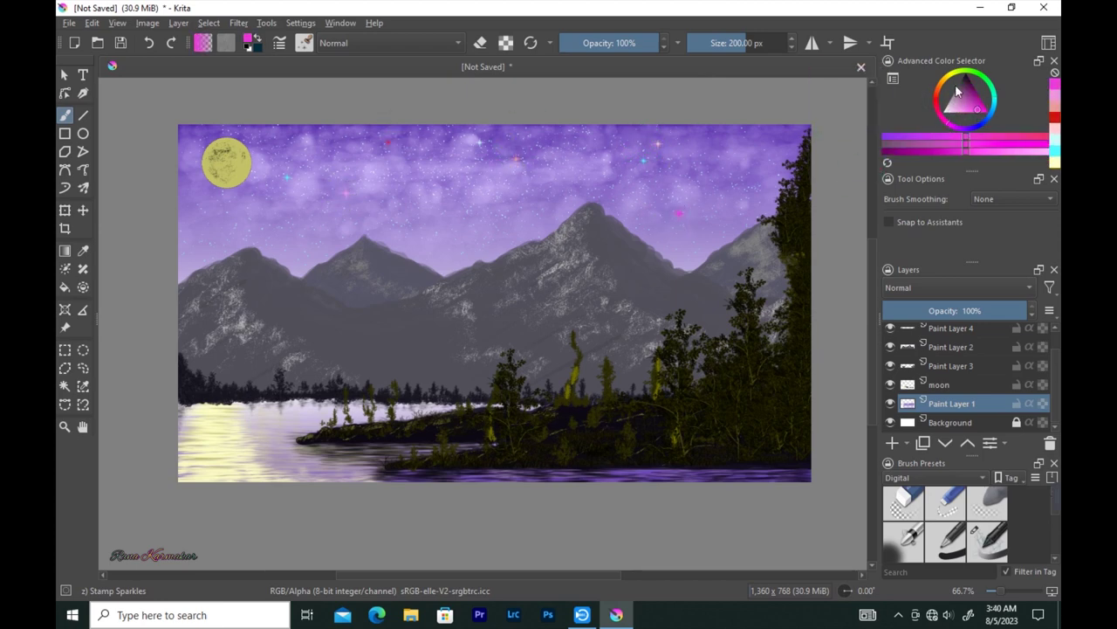
# Step: Change the colour selector type to the square selector
pyautogui.click(892, 79)
pyautogui.click(456, 232)
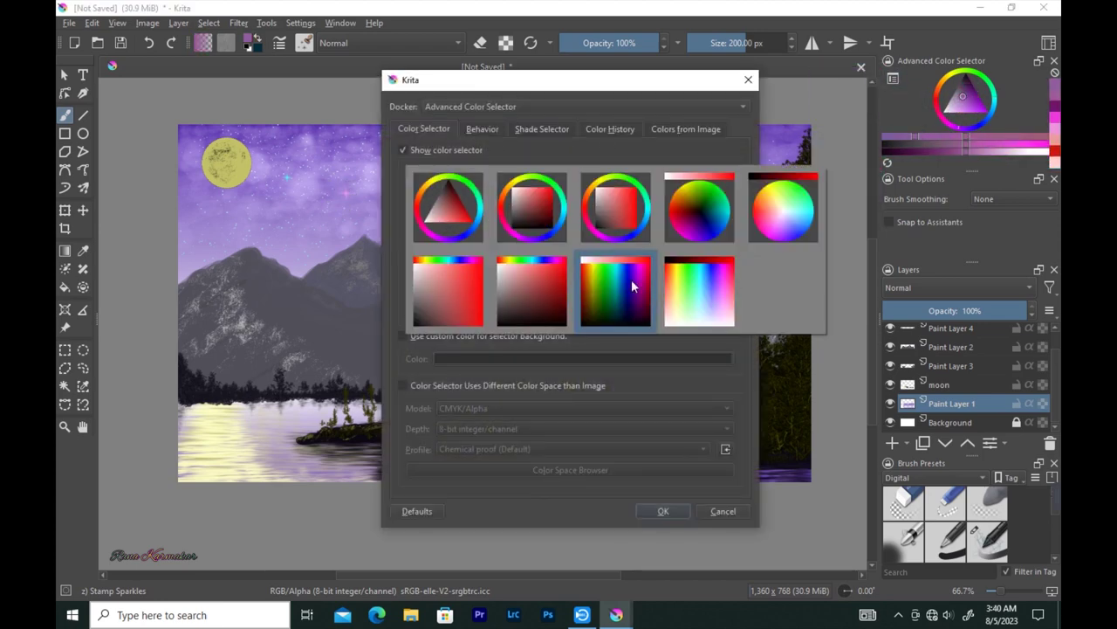
pyautogui.click(626, 282)
pyautogui.click(658, 509)
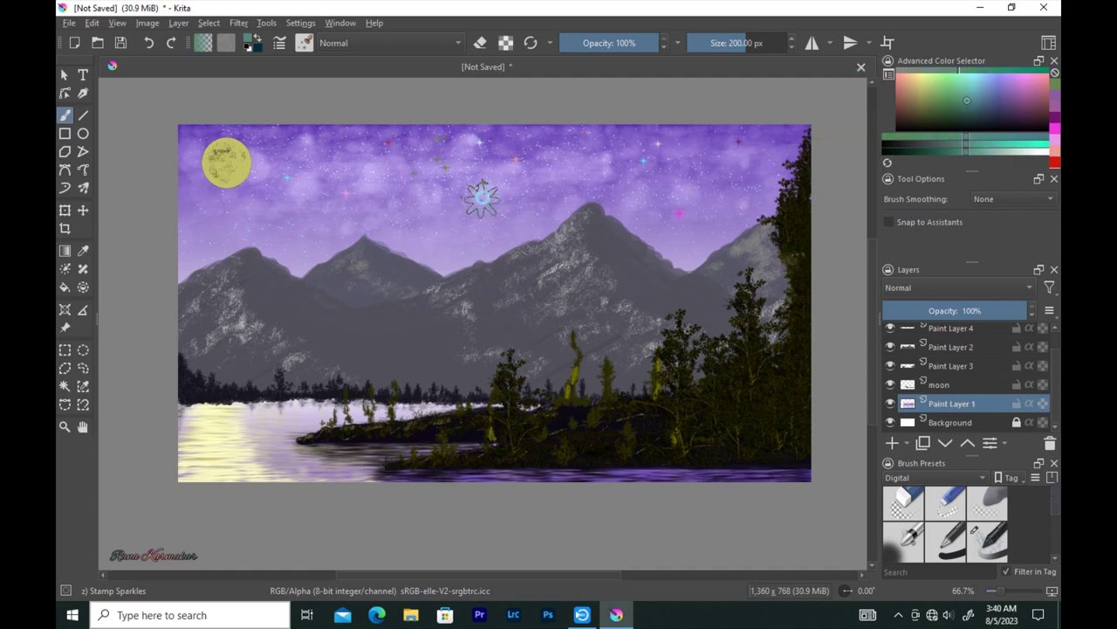
# Step: Stamp several white sparkle stars across the sky
pyautogui.click(987, 114)
pyautogui.click(902, 78)
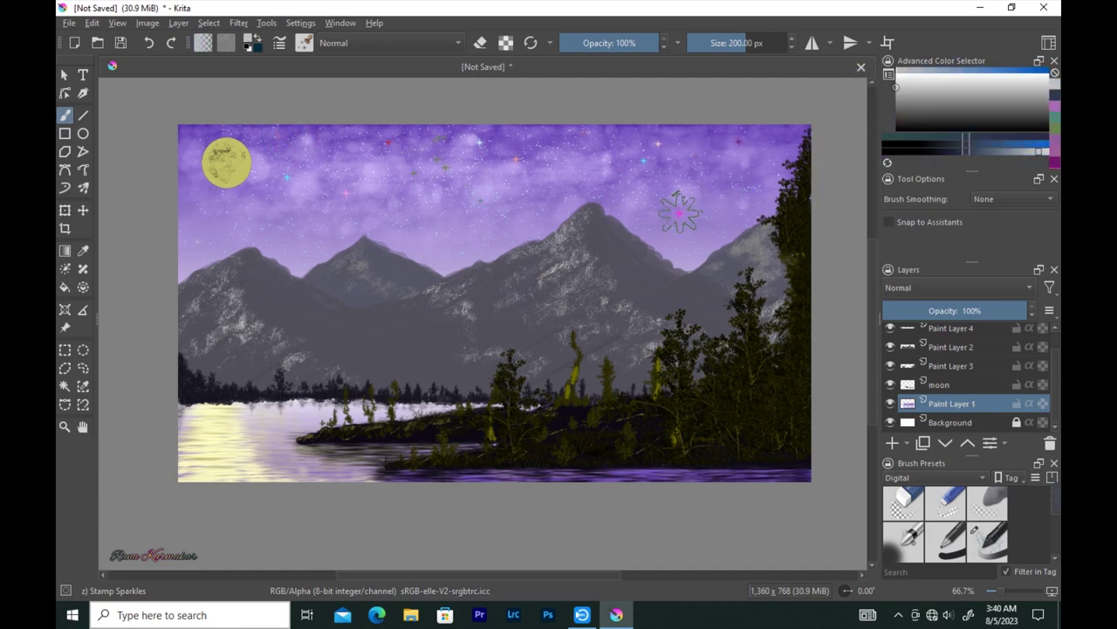
pyautogui.click(712, 137)
pyautogui.click(337, 137)
pyautogui.click(599, 133)
# Step: Choose the Texture Spray brush and switch the colour selector back to wheel-and-triangle
pyautogui.click(1031, 144)
pyautogui.click(304, 43)
pyautogui.click(490, 336)
pyautogui.click(890, 75)
pyautogui.click(458, 240)
pyautogui.click(449, 205)
# Step: Spray a cyan milky way slanting across the sky, discarding trial spray and splat marks
pyautogui.click(663, 510)
pyautogui.click(985, 109)
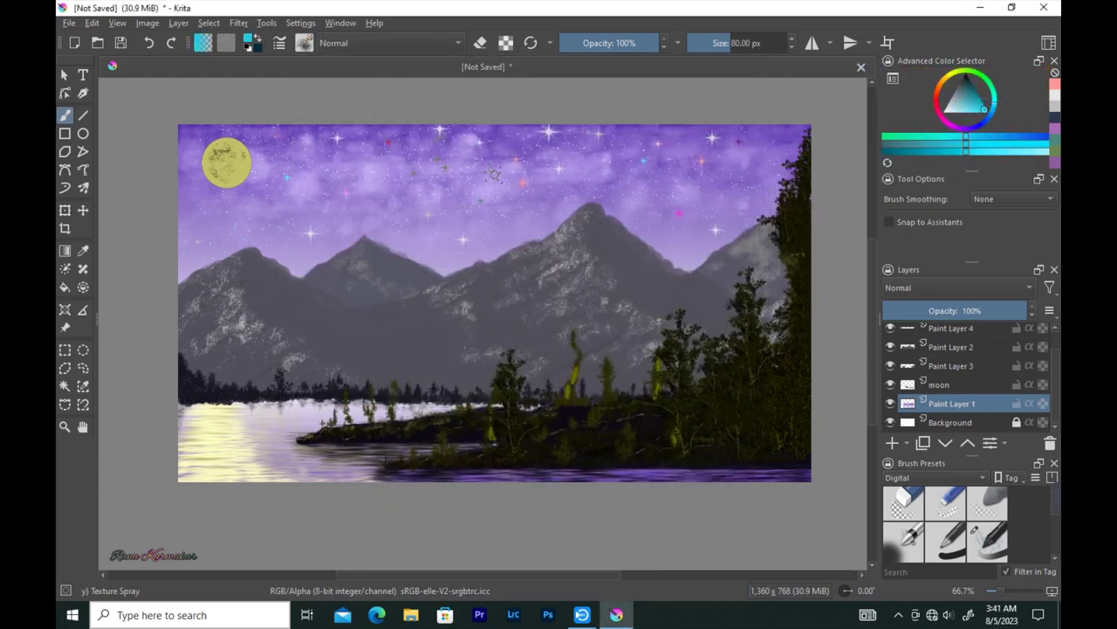
pyautogui.hotkey('ctrl', 'z')
pyautogui.click(304, 42)
pyautogui.click(491, 250)
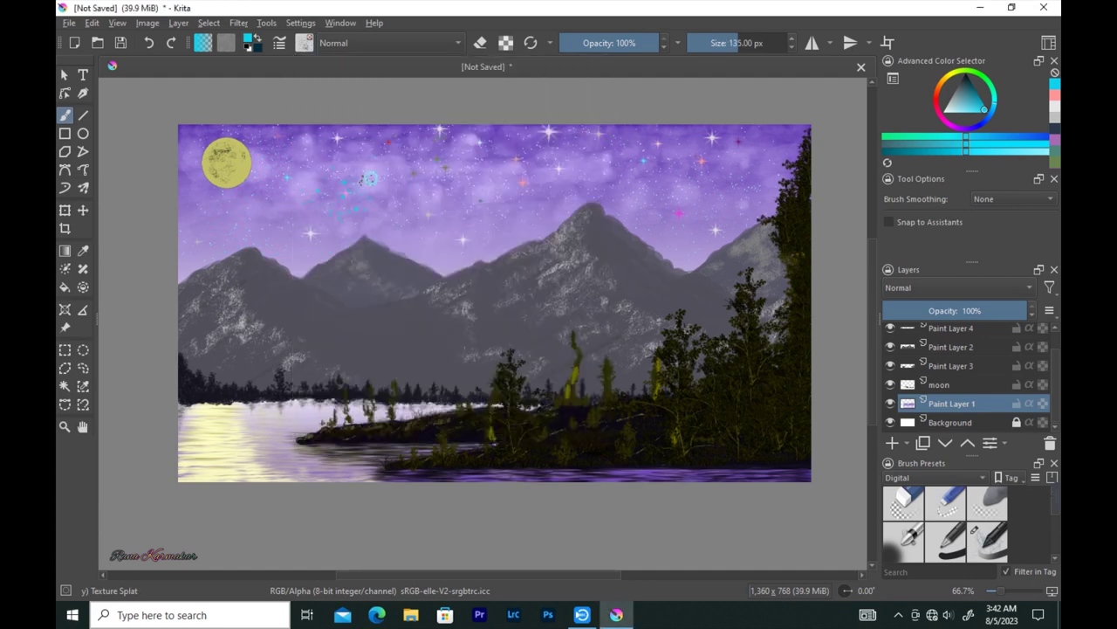
pyautogui.hotkey('ctrl', 'z')
pyautogui.click(304, 42)
pyautogui.click(489, 336)
pyautogui.moveTo(349, 199); pyautogui.dragTo(401, 173)
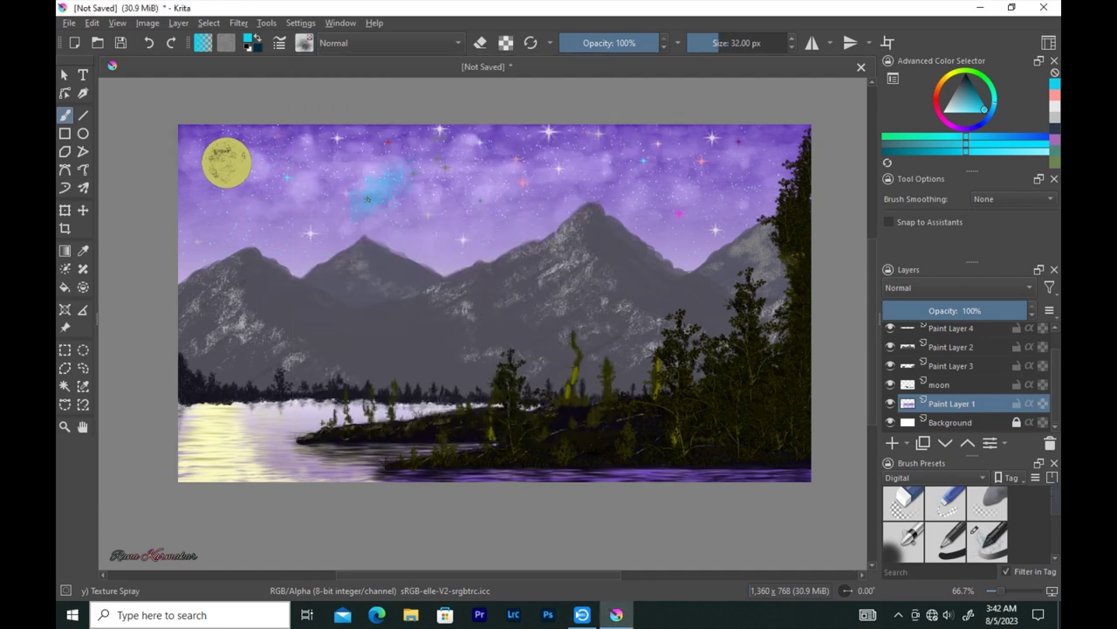
# Step: Switch to Paint Layer 4 and select the Basic-2 Opacity brush
pyautogui.click(951, 328)
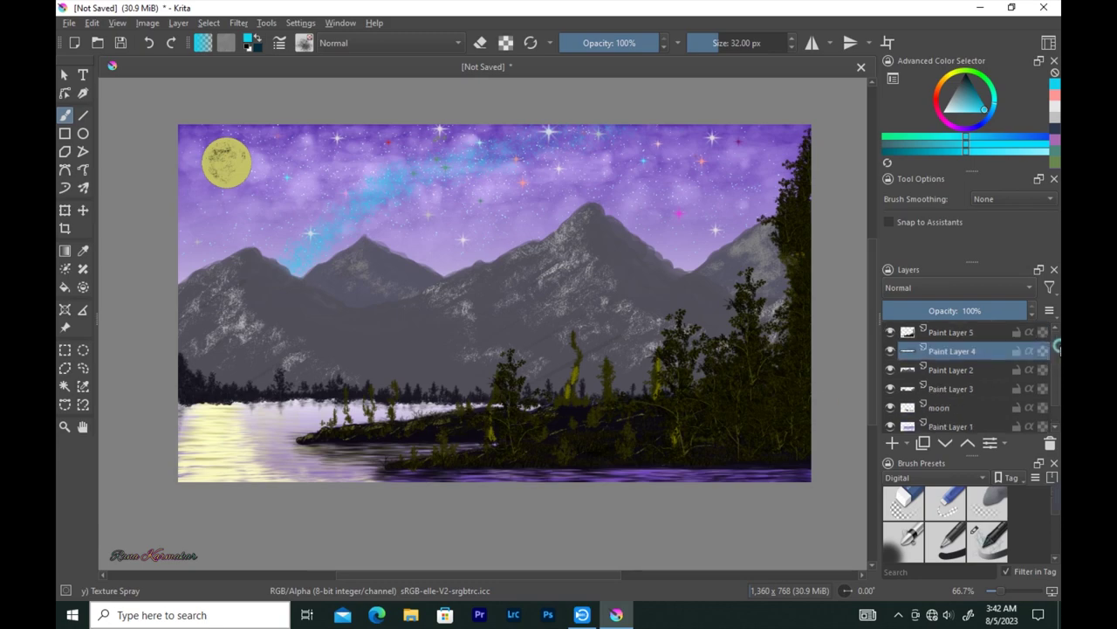
pyautogui.click(304, 43)
pyautogui.scroll(-5, 537, 105)
pyautogui.click(531, 98)
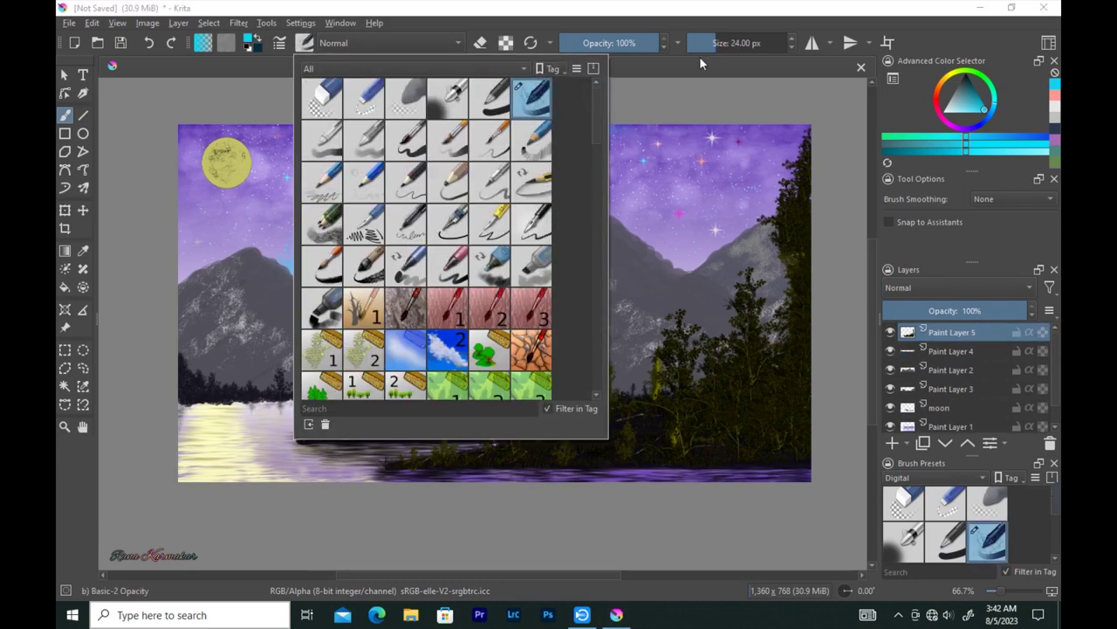
# Step: Shrink the brush to 1 px and write a small green-cyan signature on the lower-right water
pyautogui.press('[')
pyautogui.press('[')
pyautogui.press('[')
pyautogui.scroll(2, 524, 349)
pyautogui.scroll(2, 568, 332)
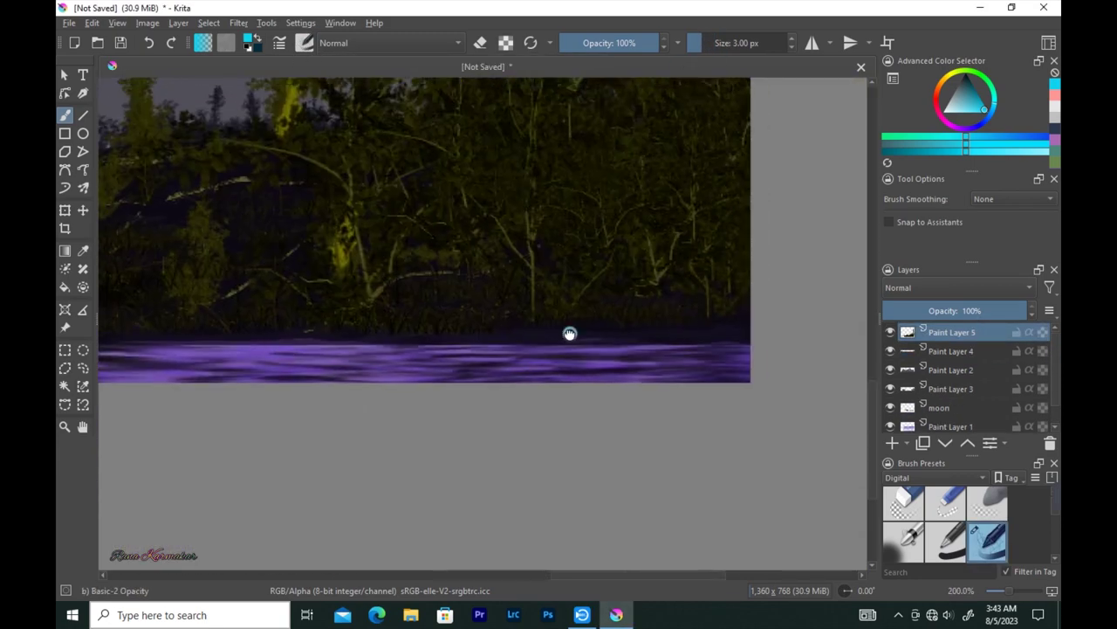
pyautogui.scroll(1, 468, 352)
pyautogui.press('[')
pyautogui.press('[')
pyautogui.click(913, 138)
pyautogui.moveTo(494, 388); pyautogui.dragTo(526, 386)
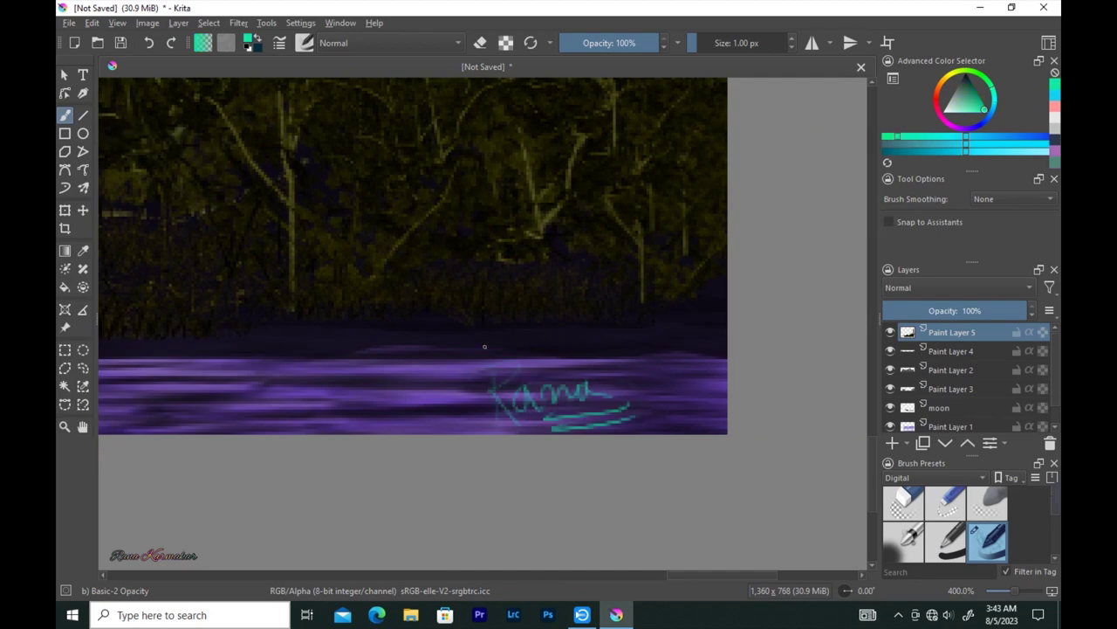
pyautogui.scroll(-4, 553, 392)
pyautogui.scroll(-1, 554, 392)
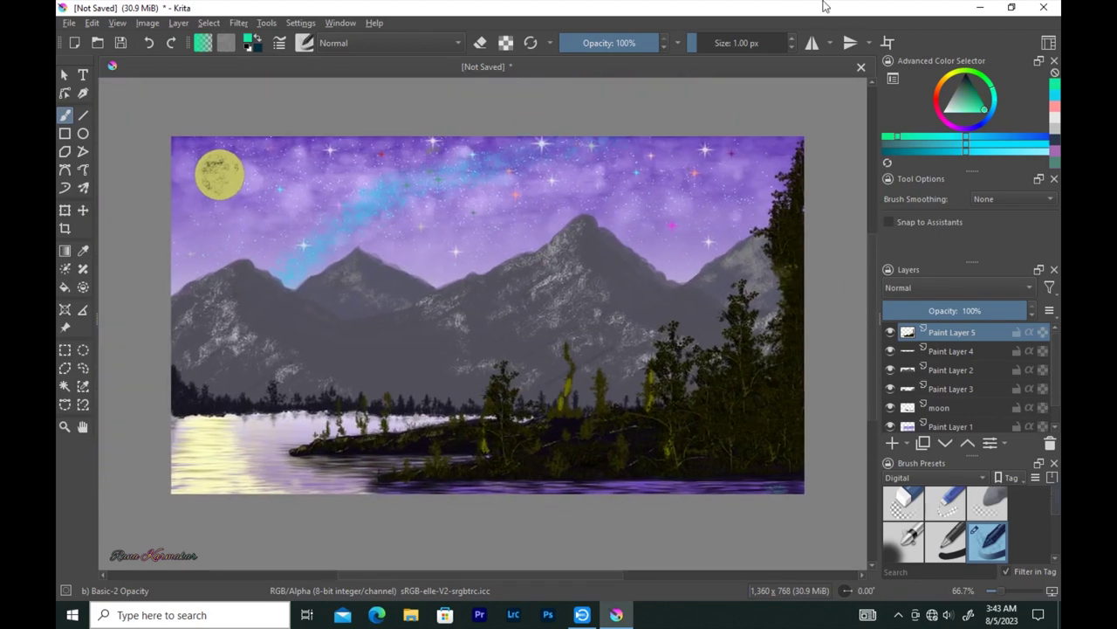